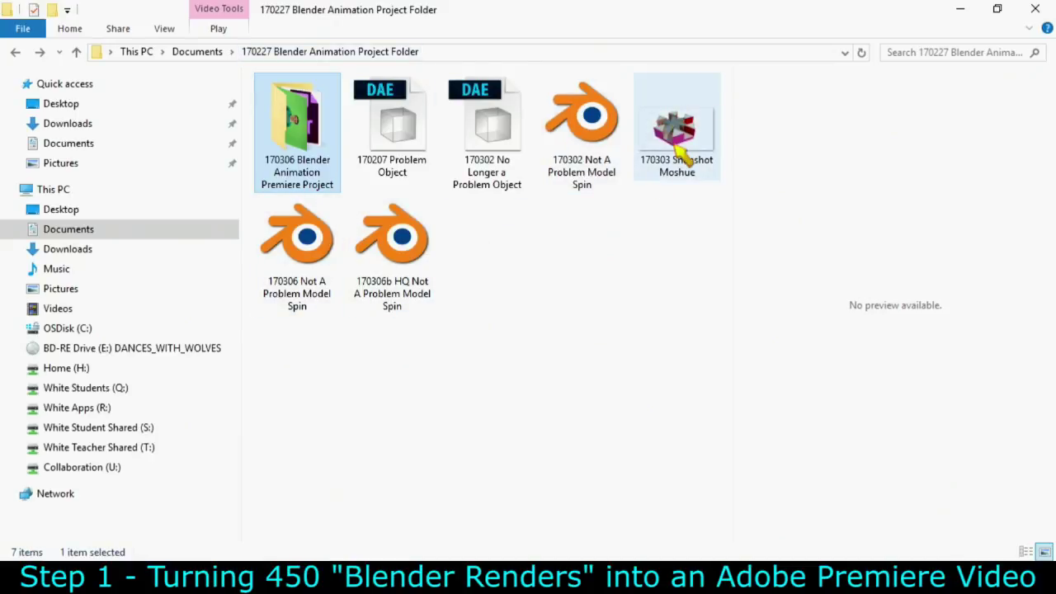
# Step: Open the 170306 Blender Animation Premiere Project folder and delete its old Premiere project file
pyautogui.moveTo(677, 149)
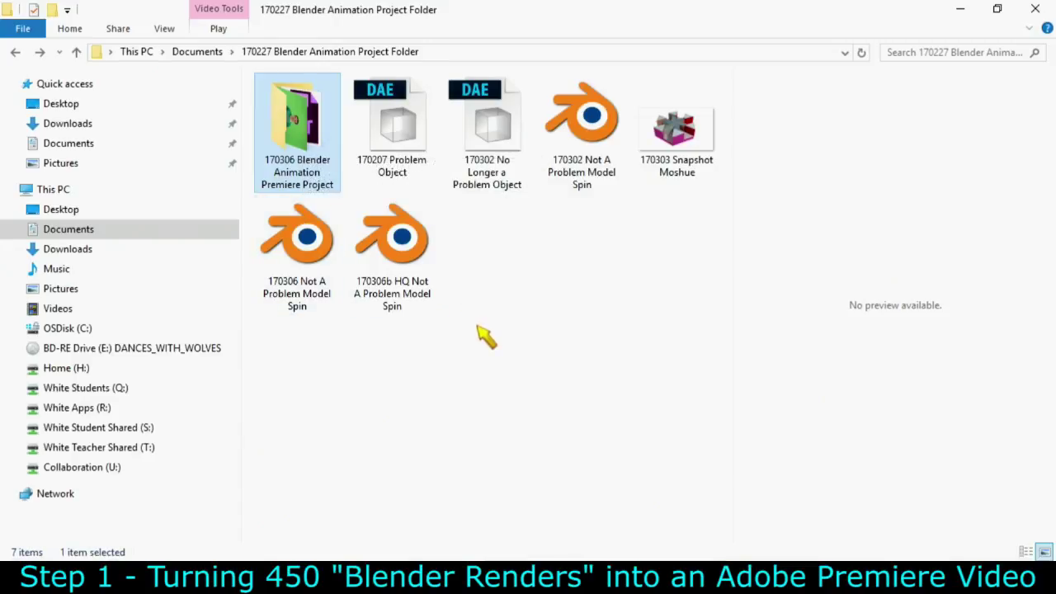
pyautogui.doubleClick(303, 132)
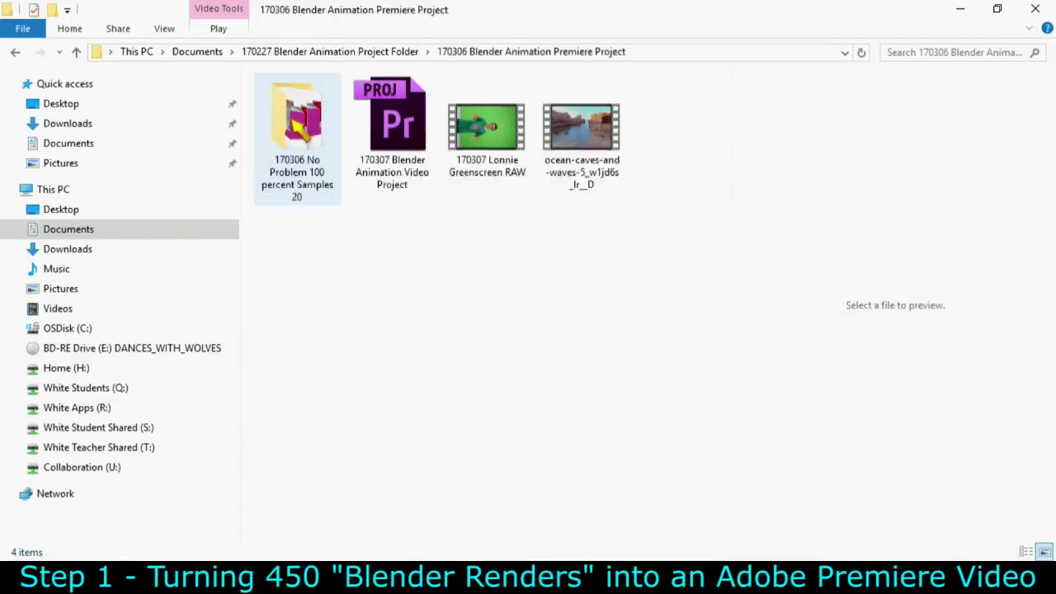
pyautogui.rightClick(394, 138)
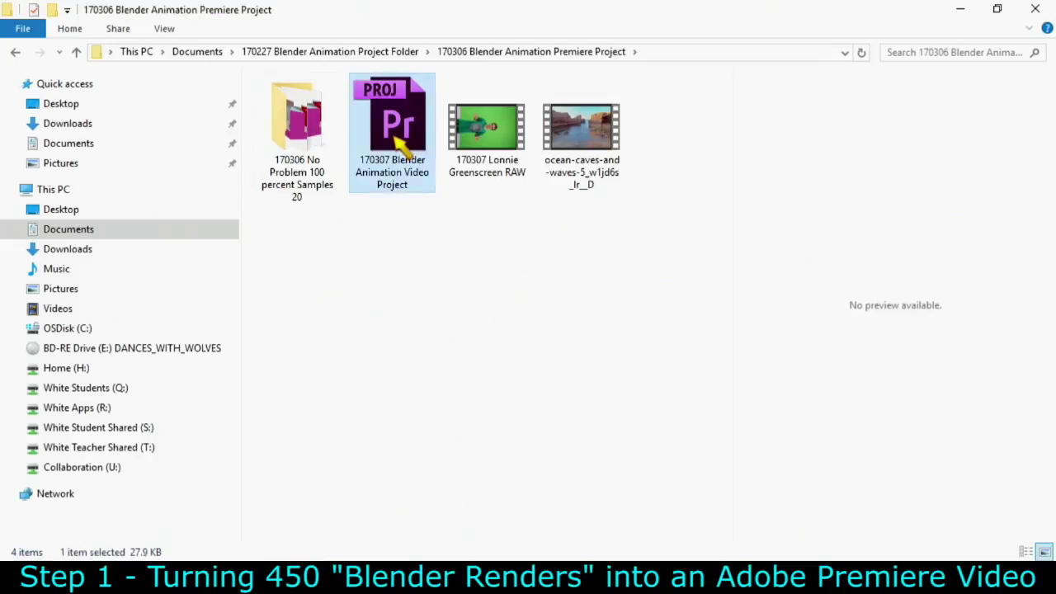
pyautogui.click(435, 338)
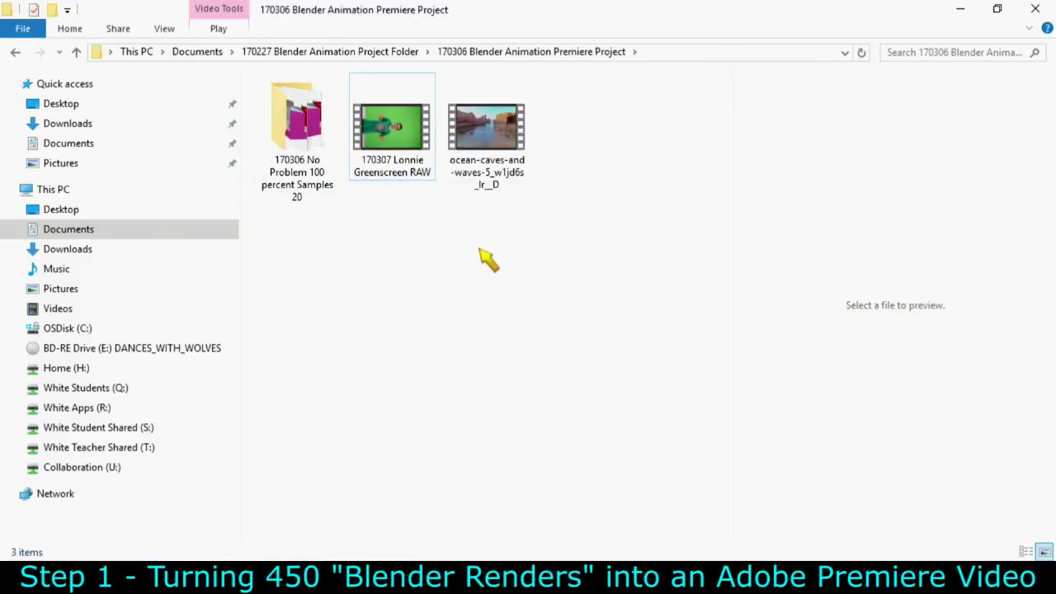
# Step: Preview the Lonnie Greenscreen RAW and ocean-caves videos, then select the Blender renders folder
pyautogui.click(391, 129)
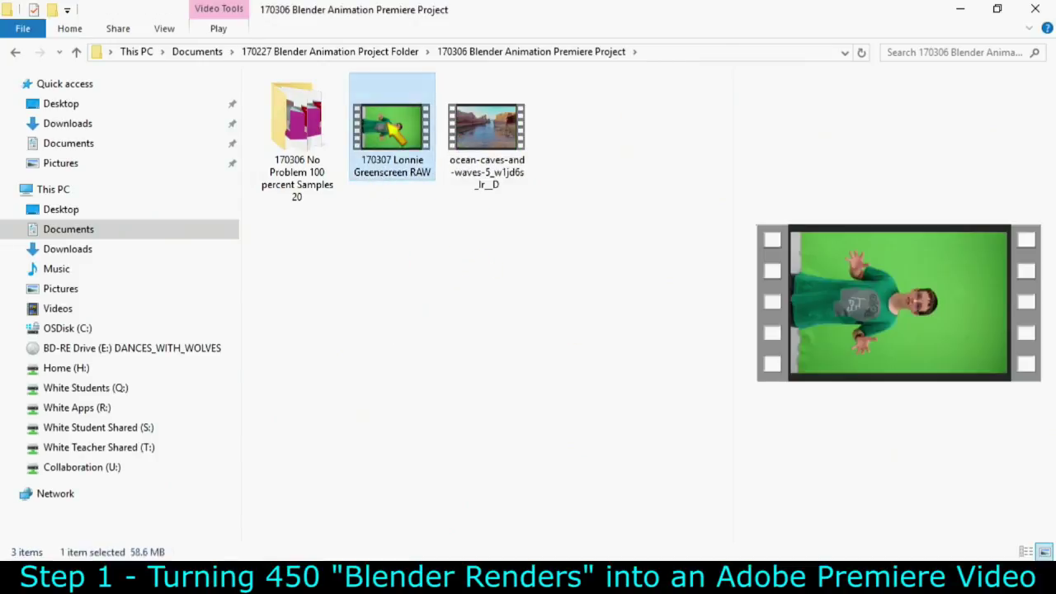
pyautogui.click(503, 125)
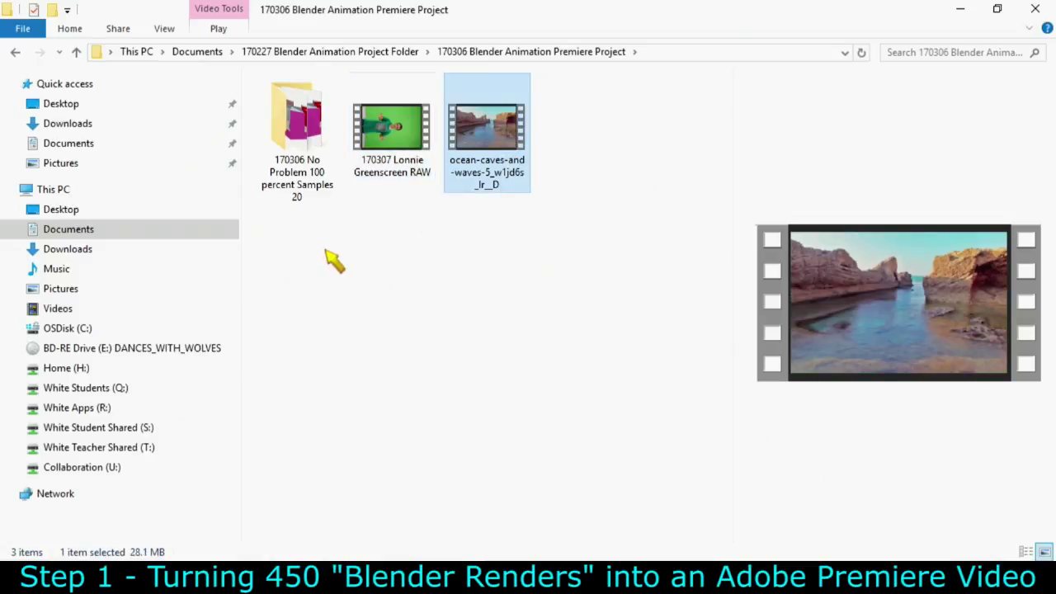
pyautogui.click(307, 120)
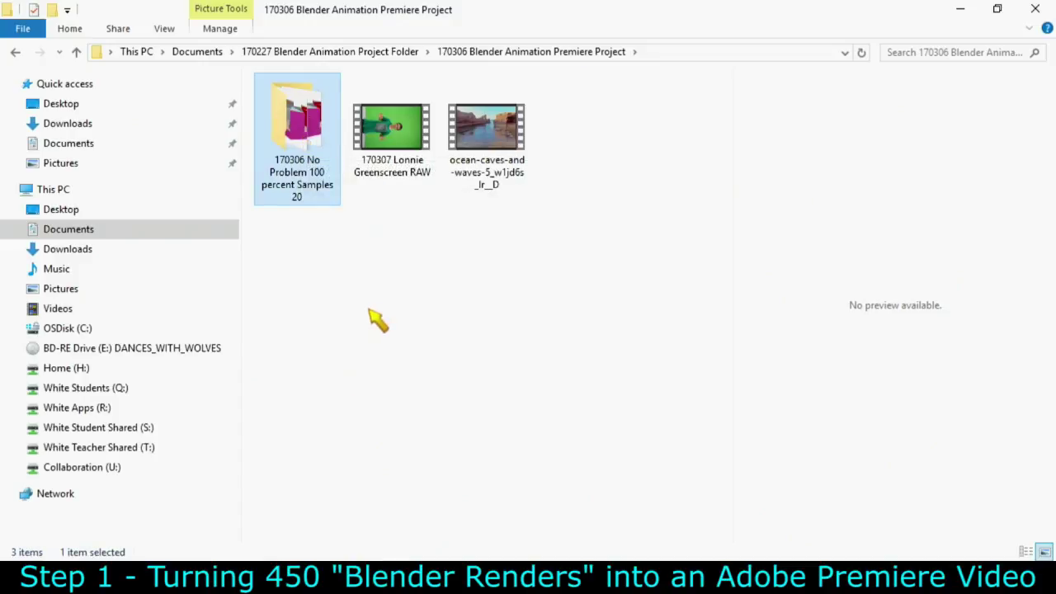
pyautogui.press('super')
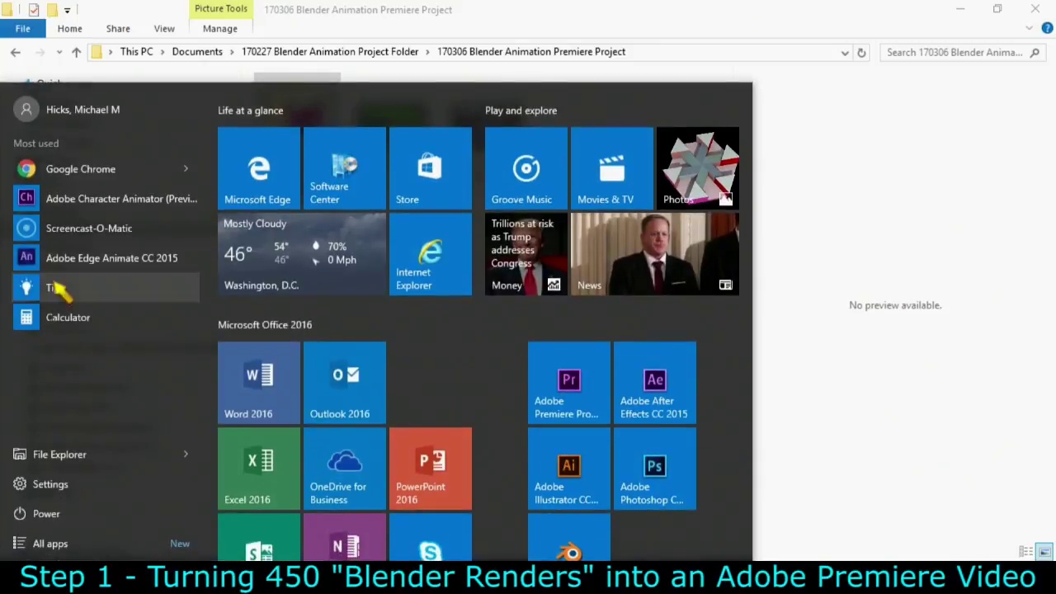
# Step: Launch Adobe Premiere Pro CC from its Start menu tile
pyautogui.click(587, 398)
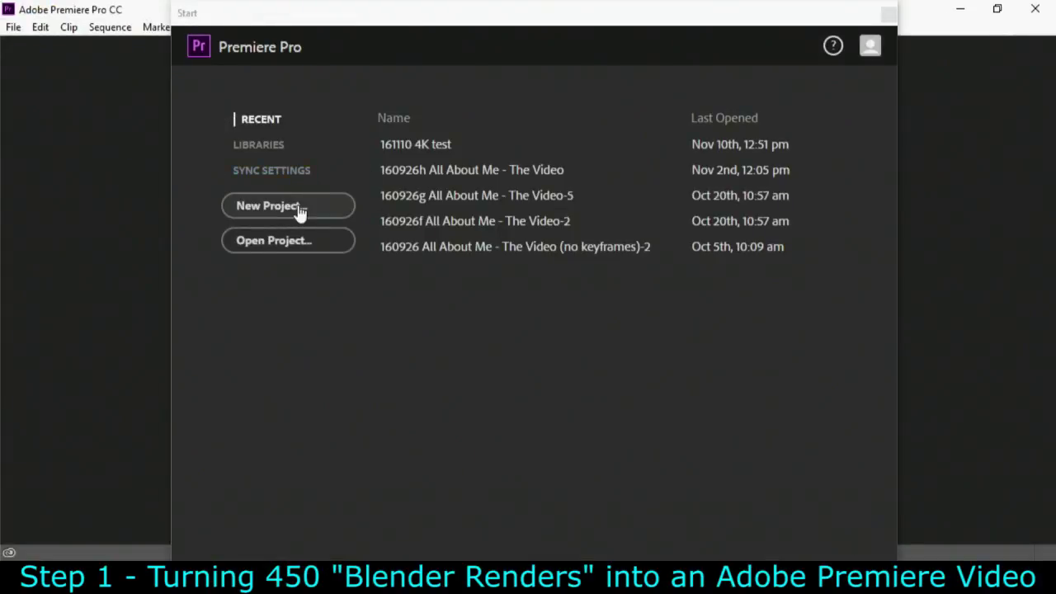
# Step: Create project '170307 Blender Animation Video Project' in Documents > 170227 > 170306 Blender Animation Premiere Project
pyautogui.click(300, 212)
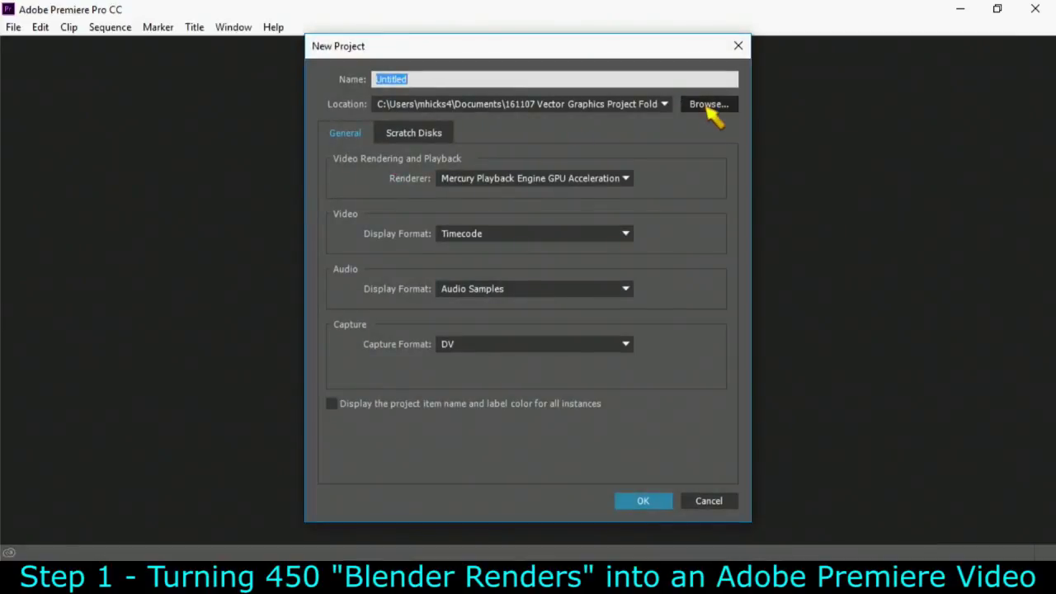
pyautogui.click(707, 105)
pyautogui.click(485, 101)
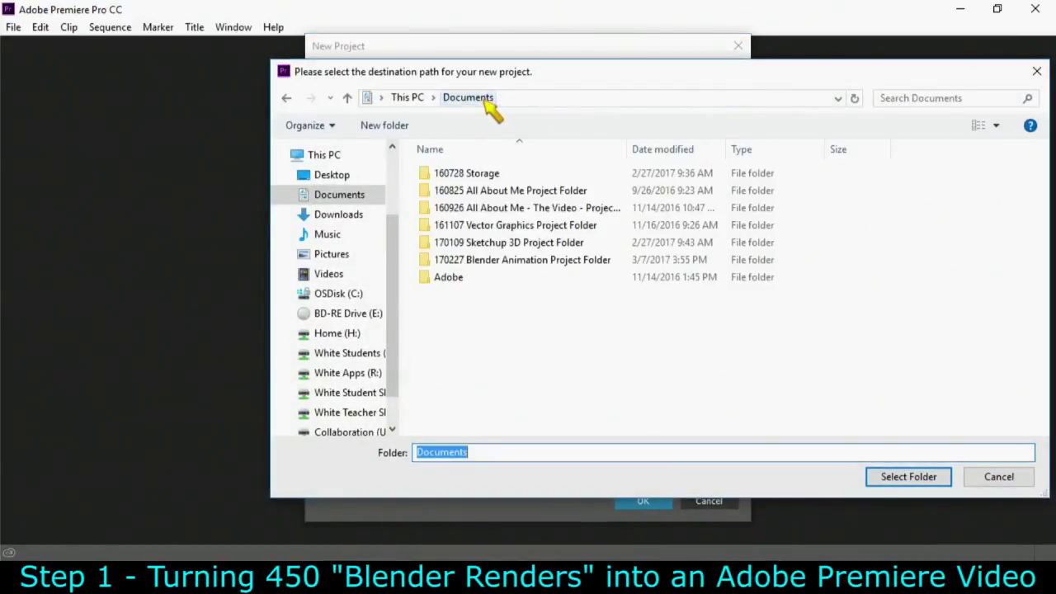
pyautogui.doubleClick(488, 259)
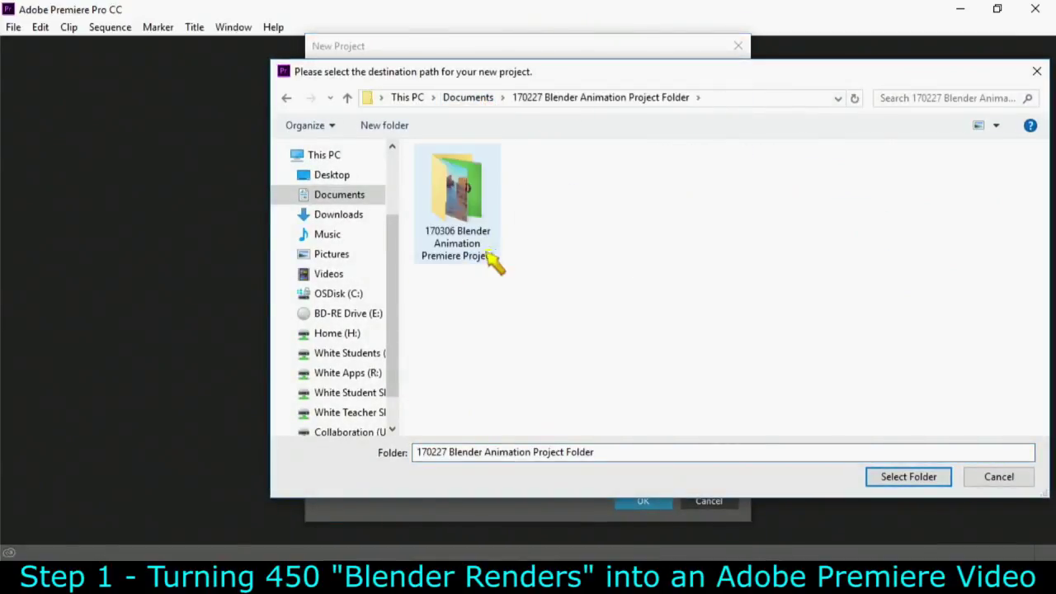
pyautogui.doubleClick(460, 206)
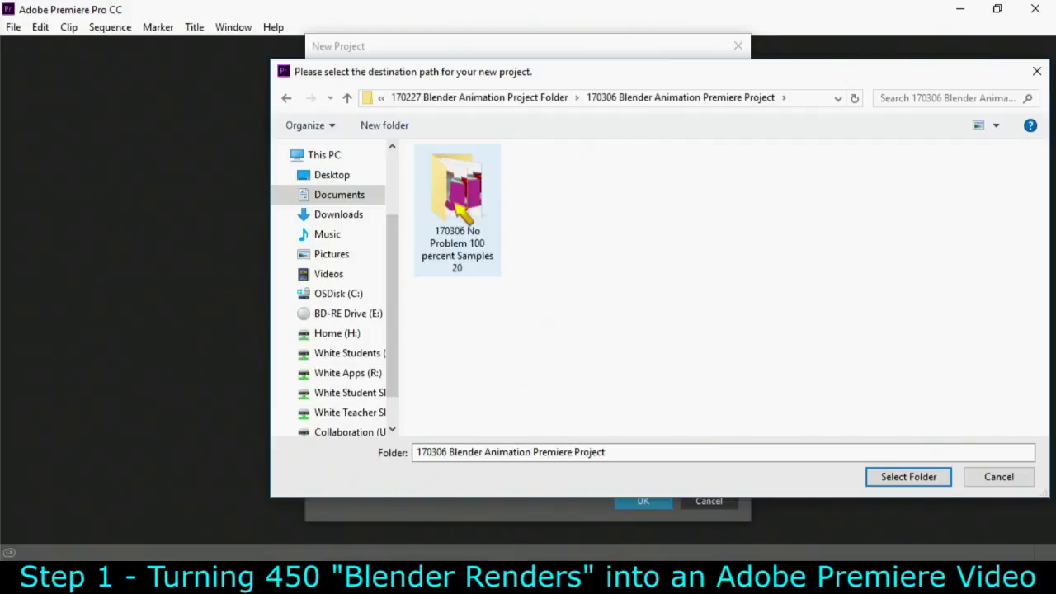
pyautogui.click(894, 483)
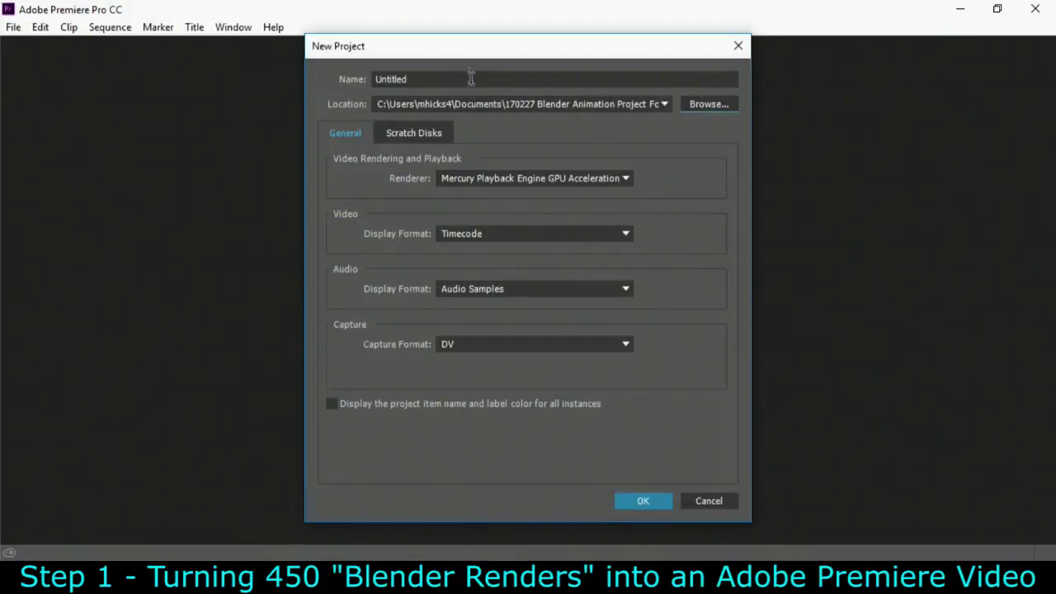
pyautogui.doubleClick(445, 74)
pyautogui.write('1')
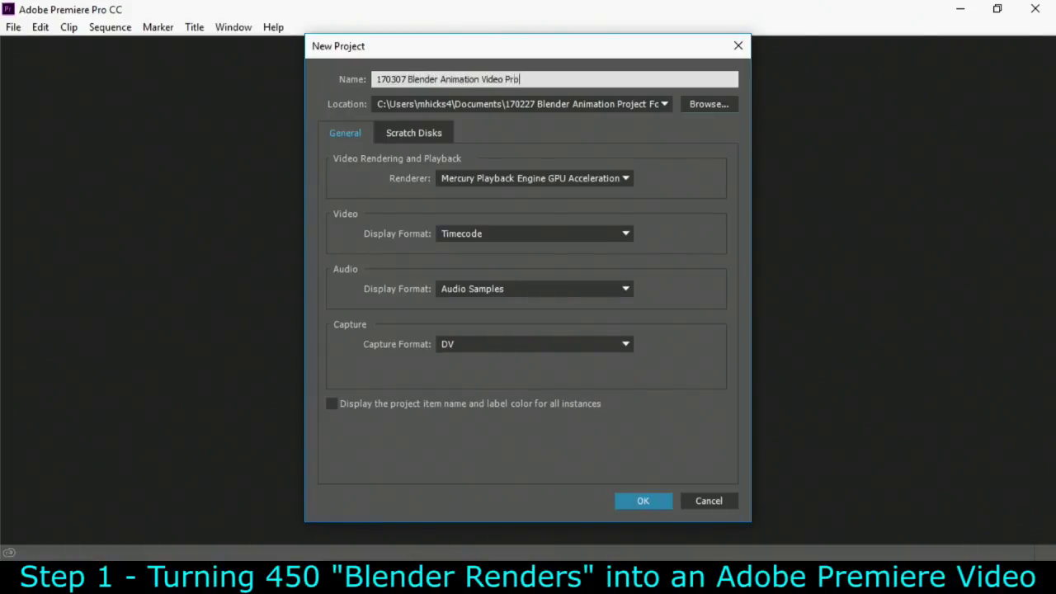
pyautogui.press('Return')
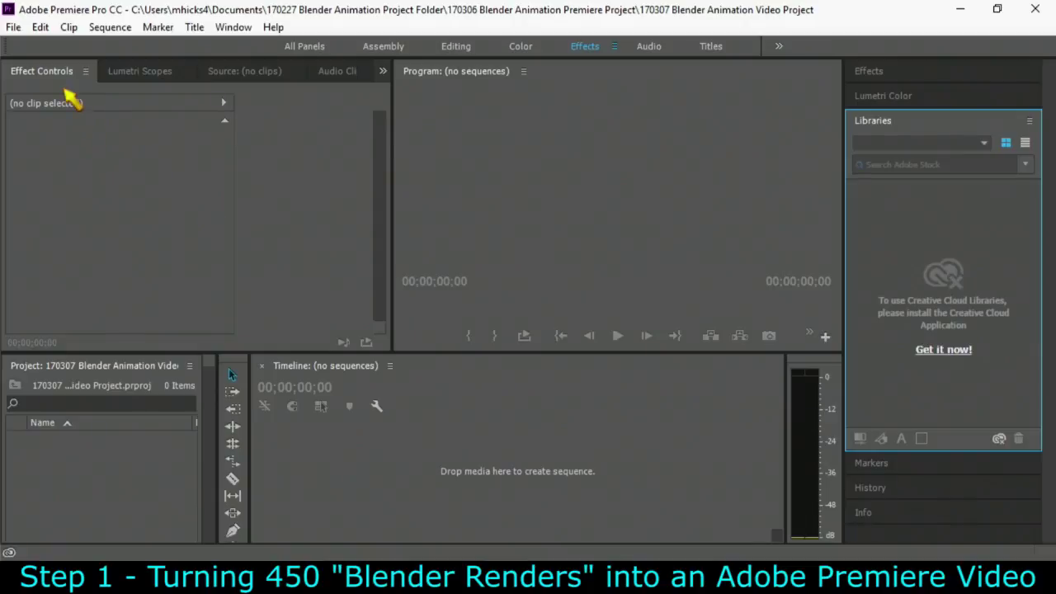
# Step: In General preferences, set Still Image Default Duration to 1, measured in Frames
pyautogui.click(41, 27)
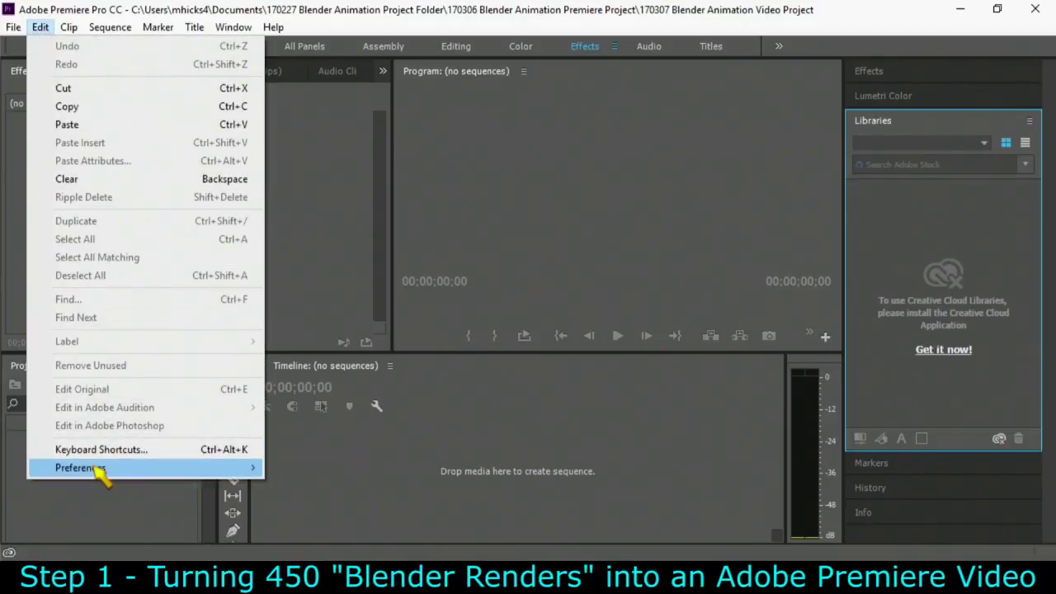
pyautogui.moveTo(95, 471)
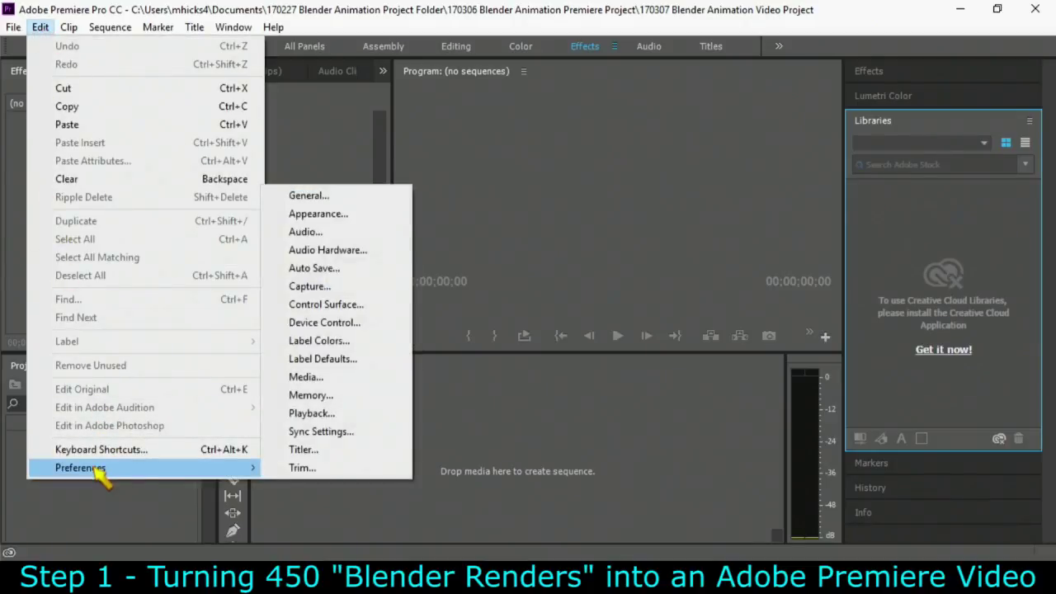
pyautogui.click(340, 205)
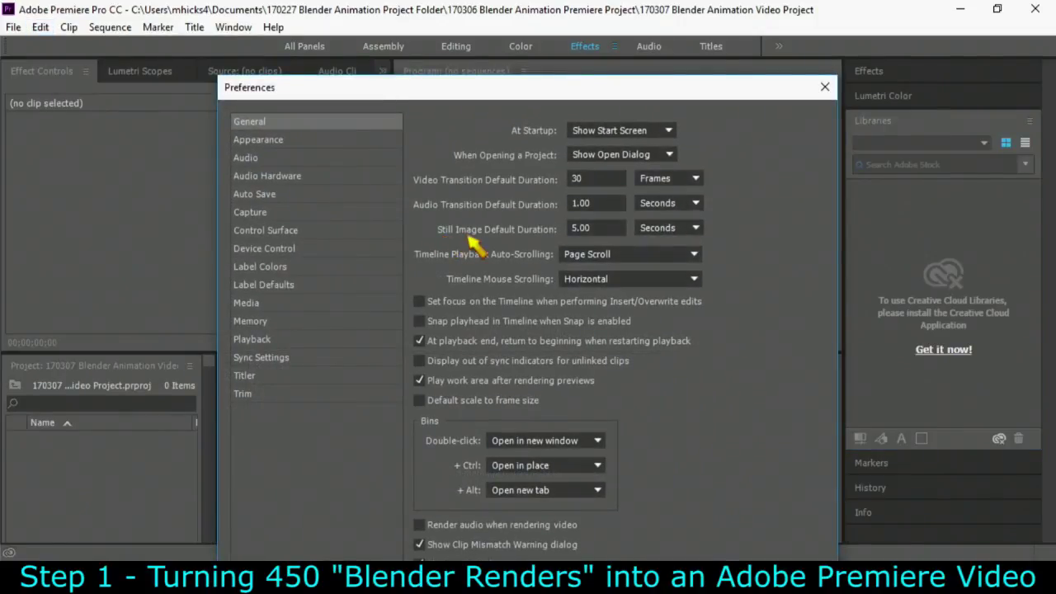
pyautogui.click(697, 228)
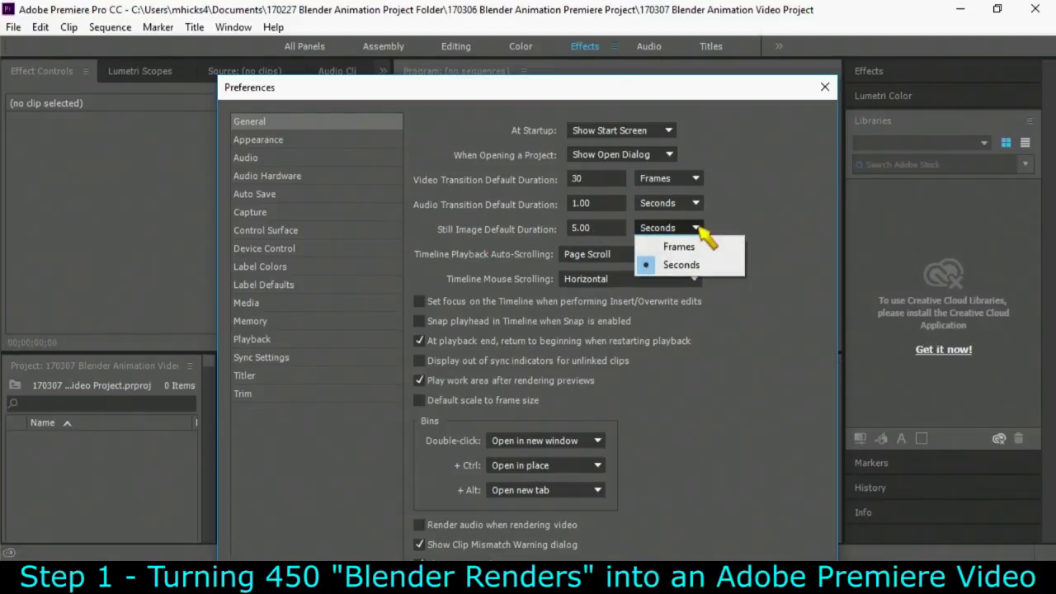
pyautogui.click(691, 249)
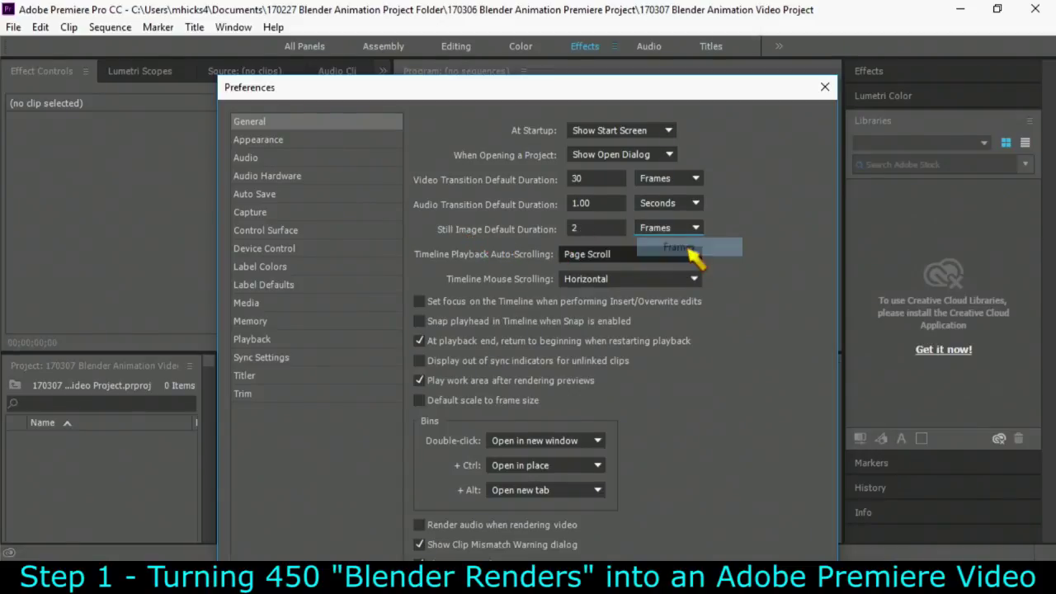
pyautogui.click(588, 228)
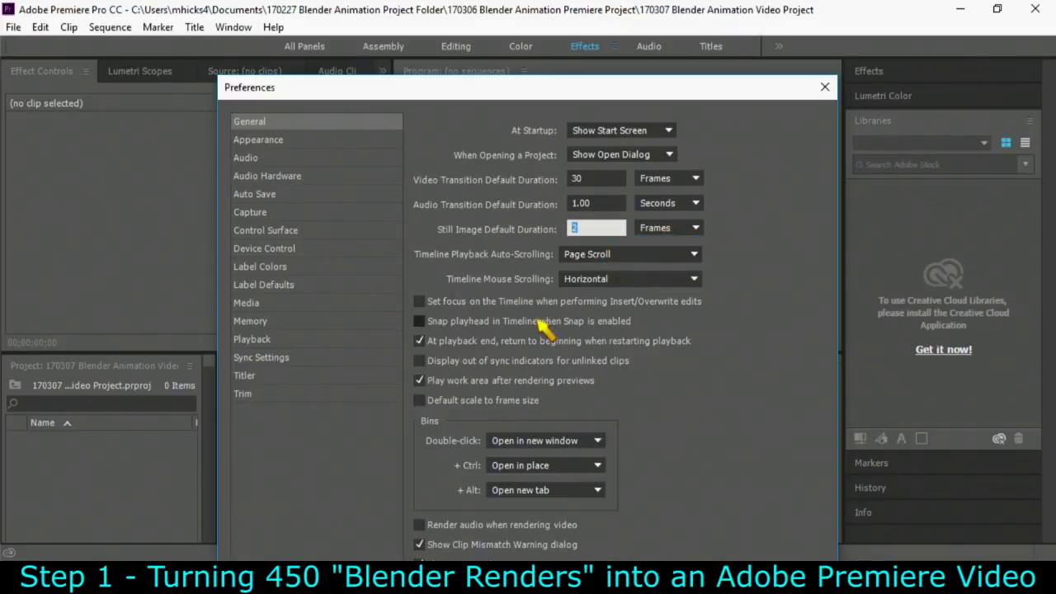
pyautogui.write('1')
pyautogui.press('Return')
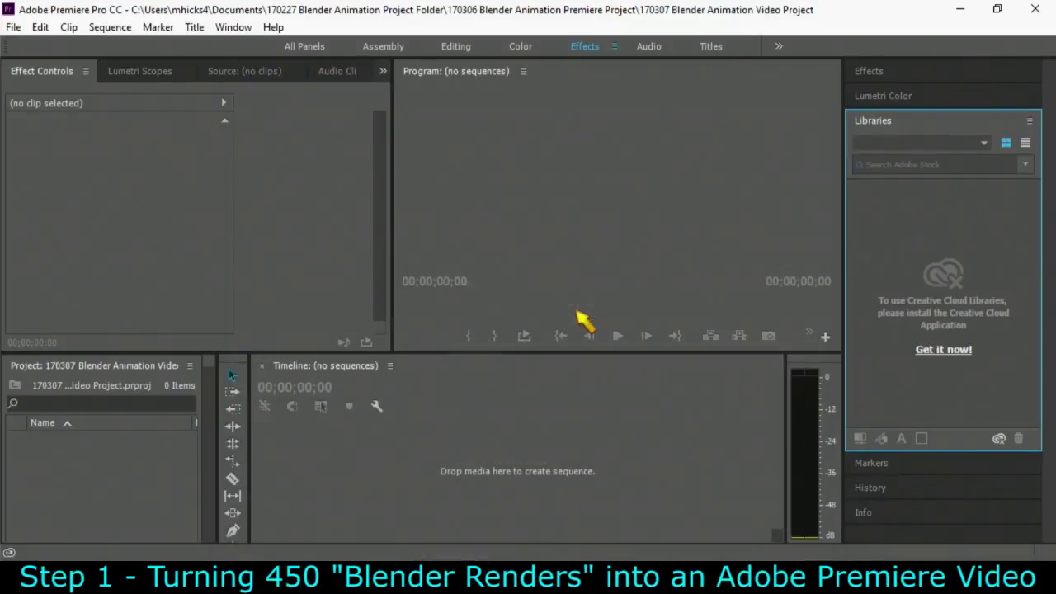
# Step: Reopen General preferences and re-enter 1 frame as the still image default duration
pyautogui.click(41, 30)
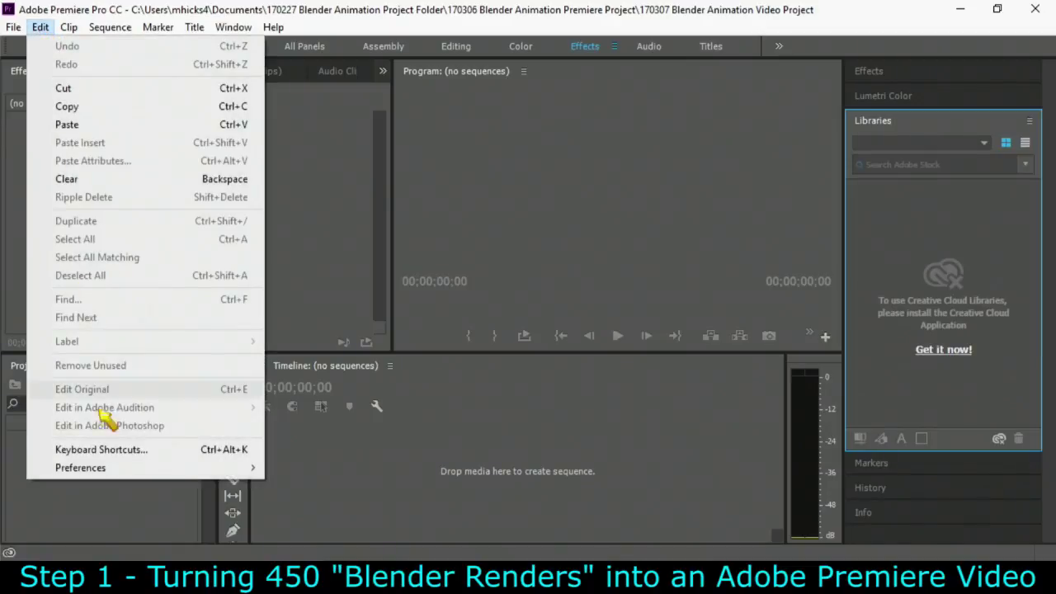
pyautogui.moveTo(102, 467)
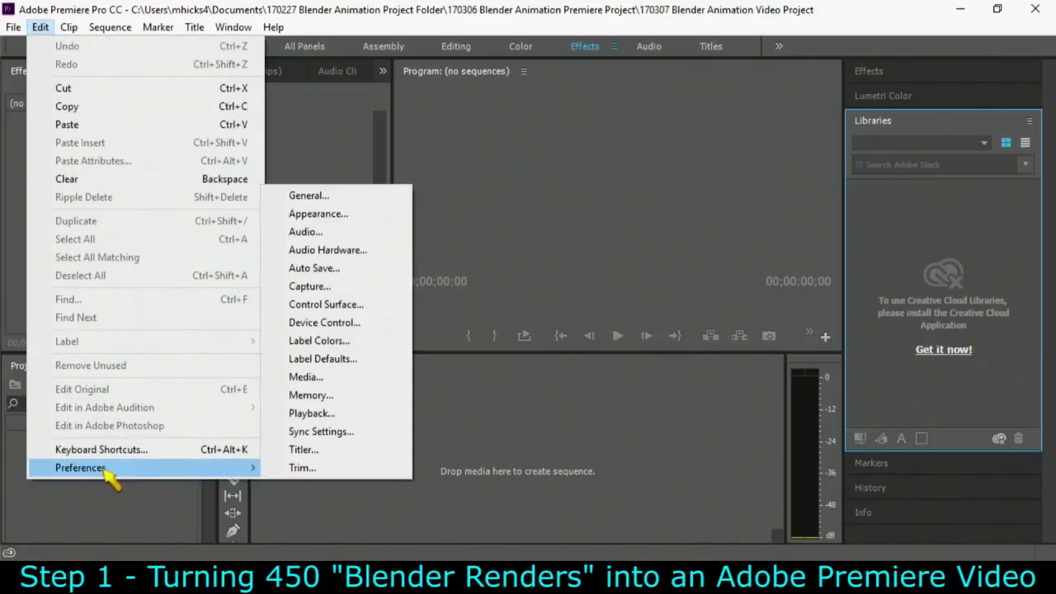
pyautogui.click(355, 200)
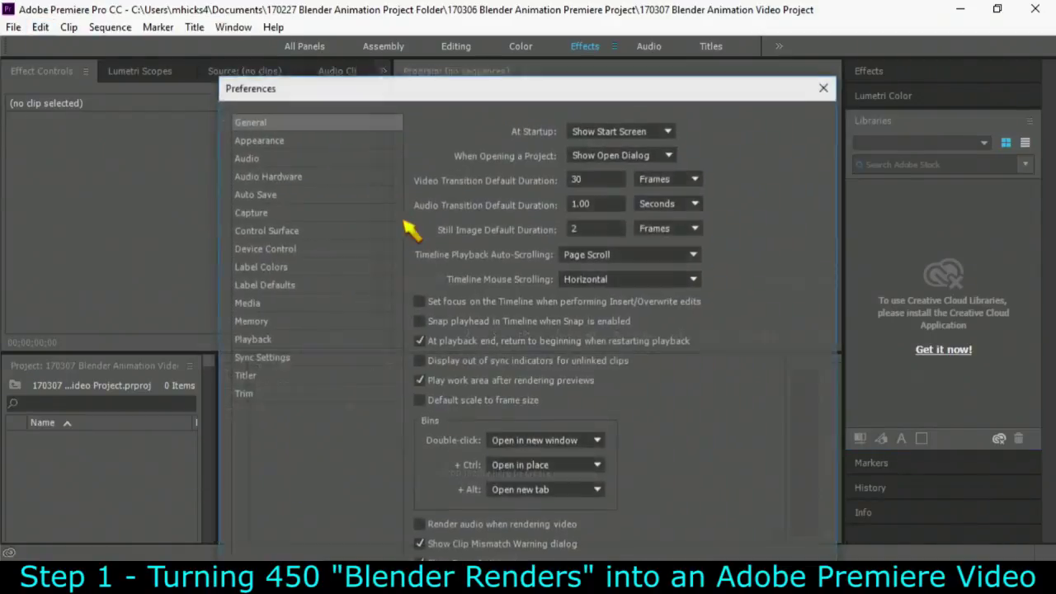
pyautogui.click(600, 227)
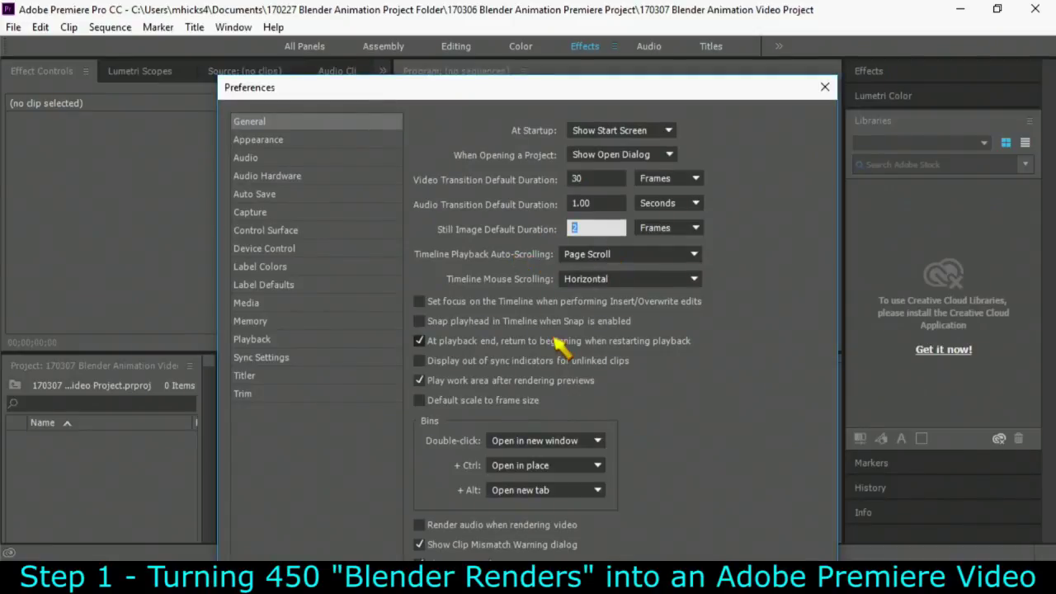
pyautogui.write('1')
pyautogui.press('Return')
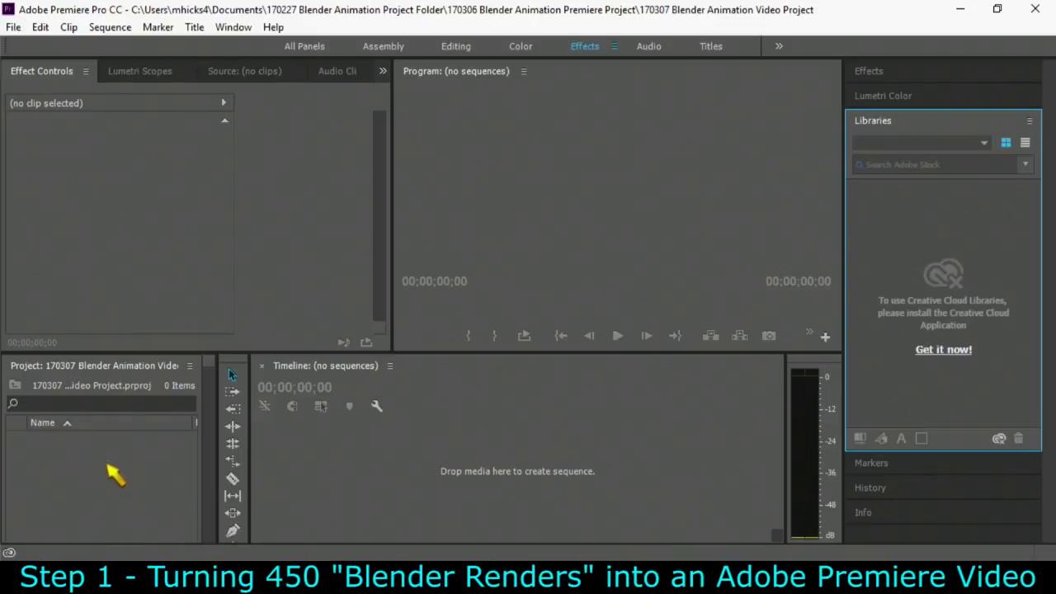
# Step: Import the 170306 No Problem 100 percent Samples 20 render folder and expand it to 0001.png
pyautogui.click(15, 27)
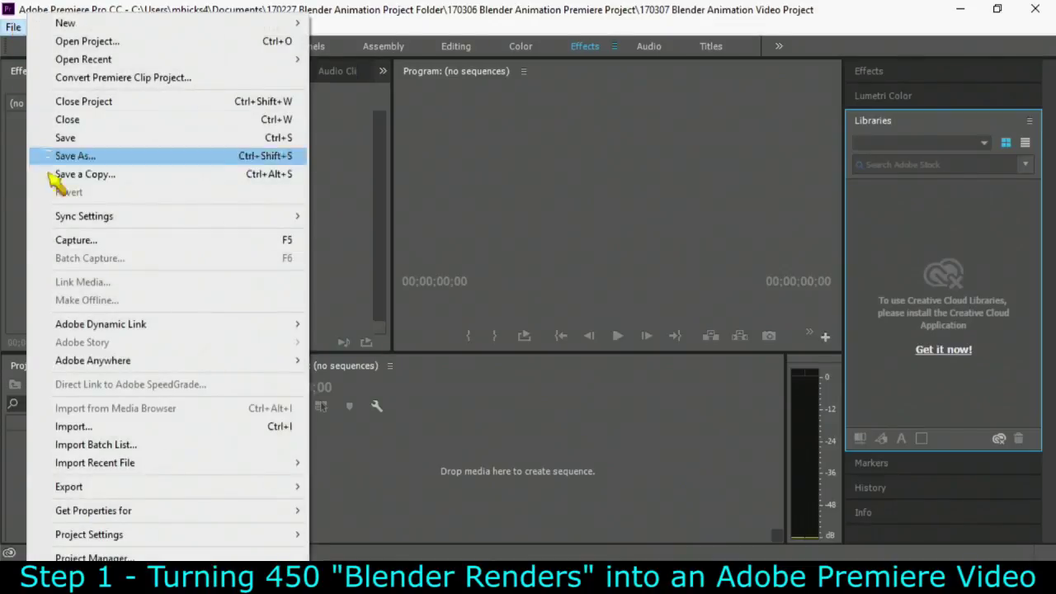
pyautogui.click(122, 428)
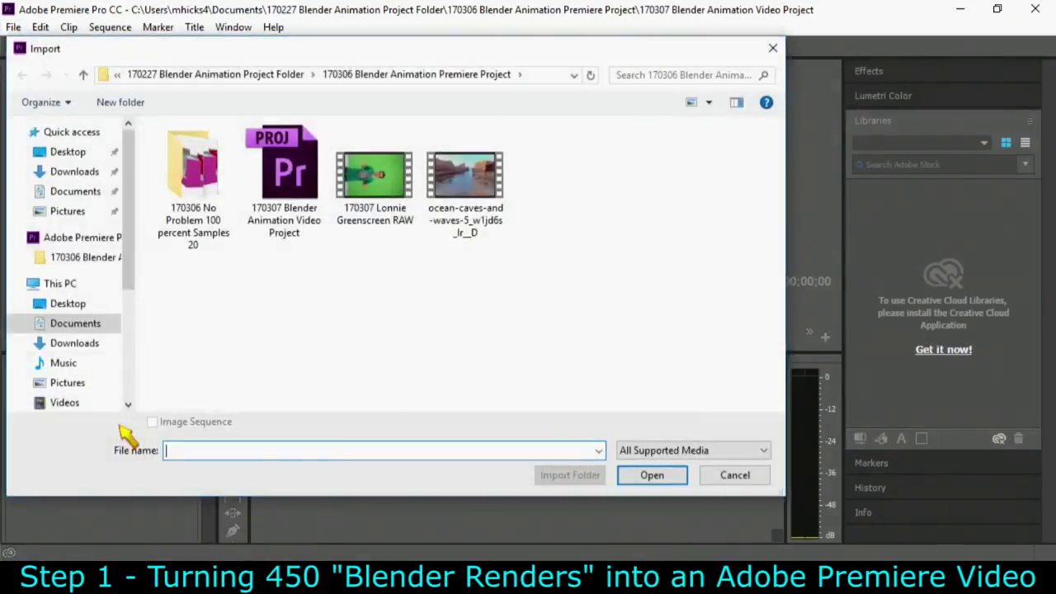
pyautogui.click(202, 191)
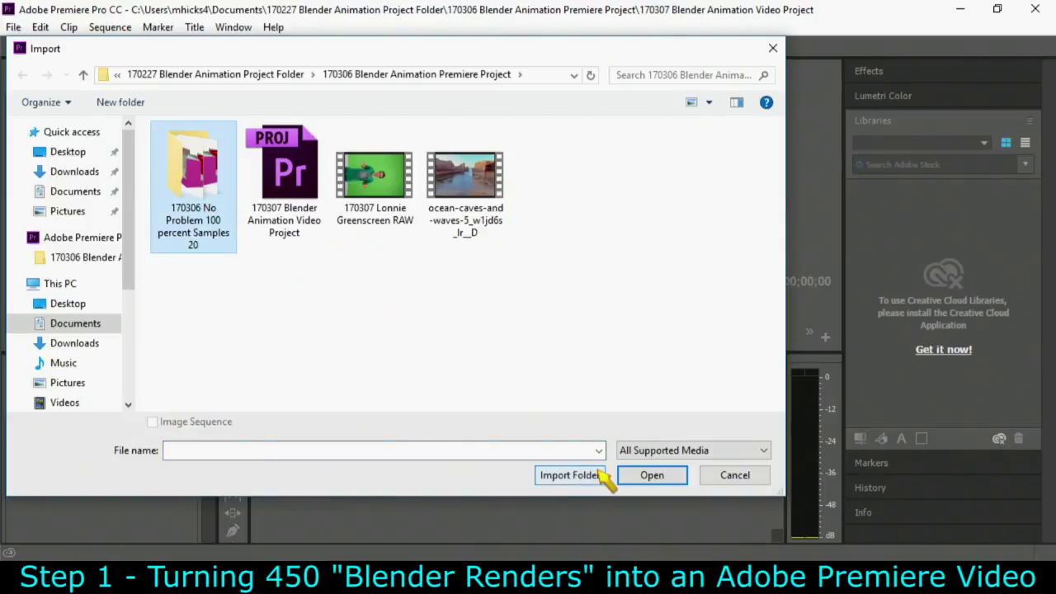
pyautogui.click(596, 478)
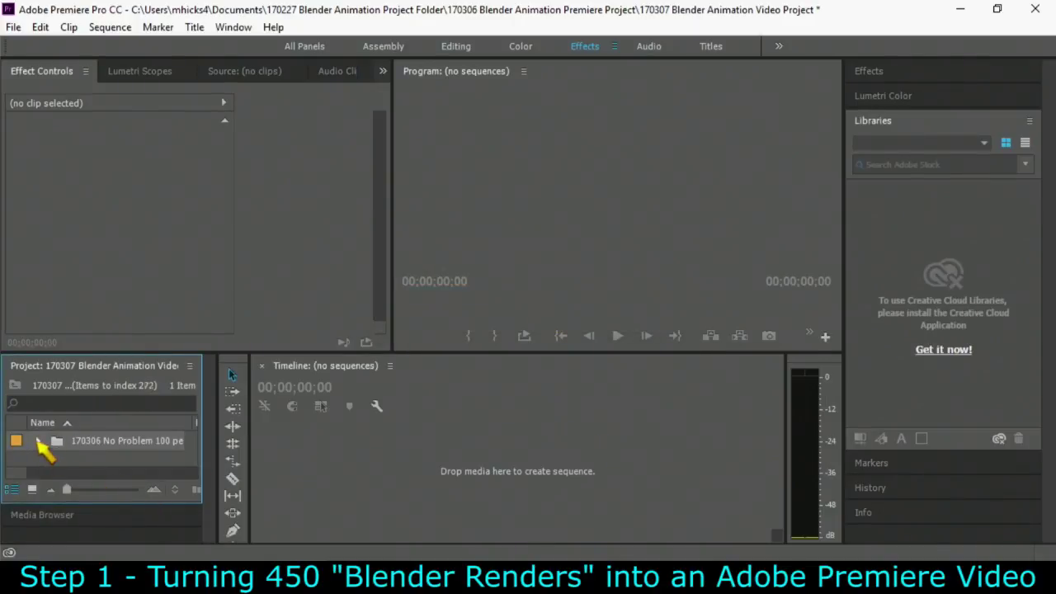
pyautogui.click(38, 442)
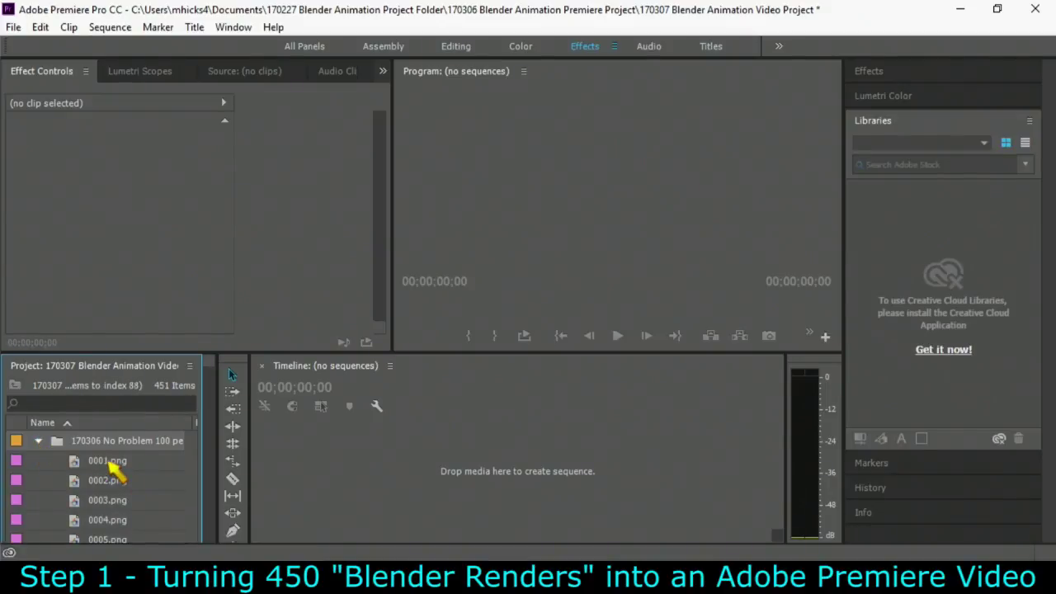
pyautogui.click(109, 464)
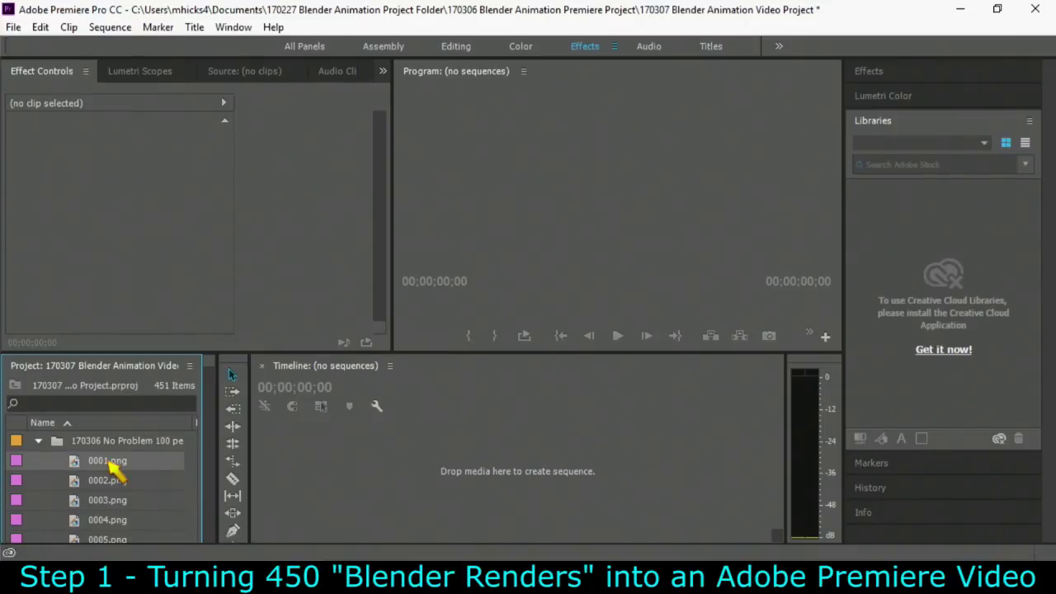
pyautogui.rightClick(109, 465)
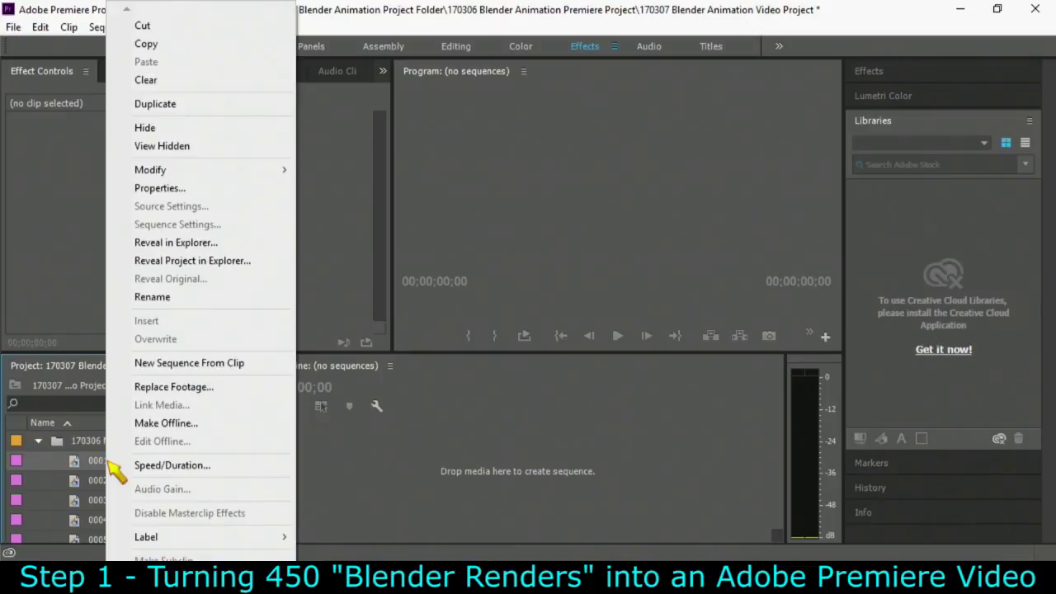
# Step: Create a new sequence from 0001.png and rename it Blender Object
pyautogui.click(173, 371)
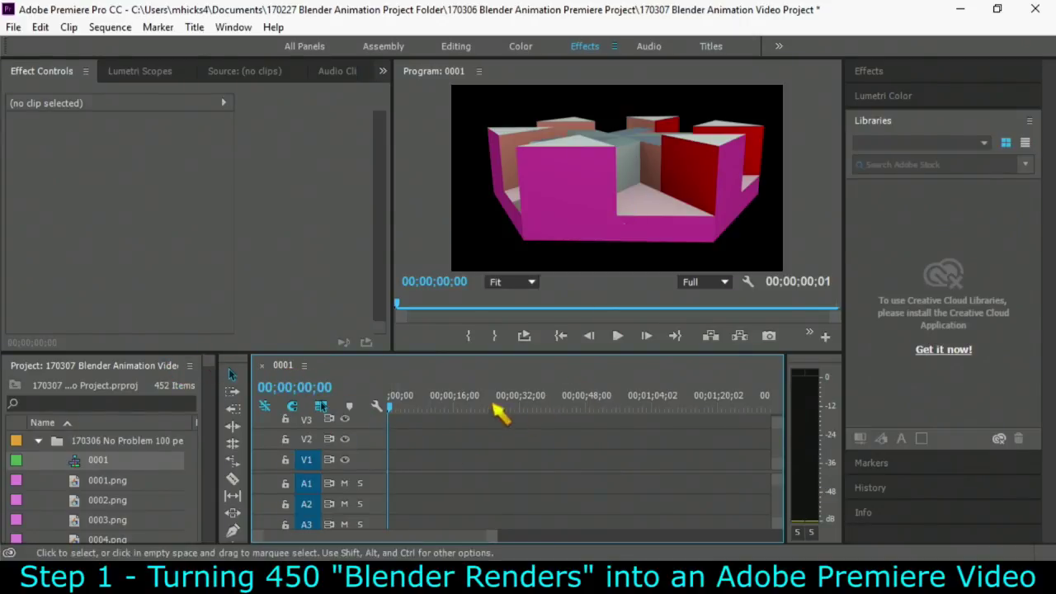
pyautogui.moveTo(373, 407)
pyautogui.mouseDown()
pyautogui.moveTo(419, 405)
pyautogui.moveTo(353, 405)
pyautogui.mouseUp()
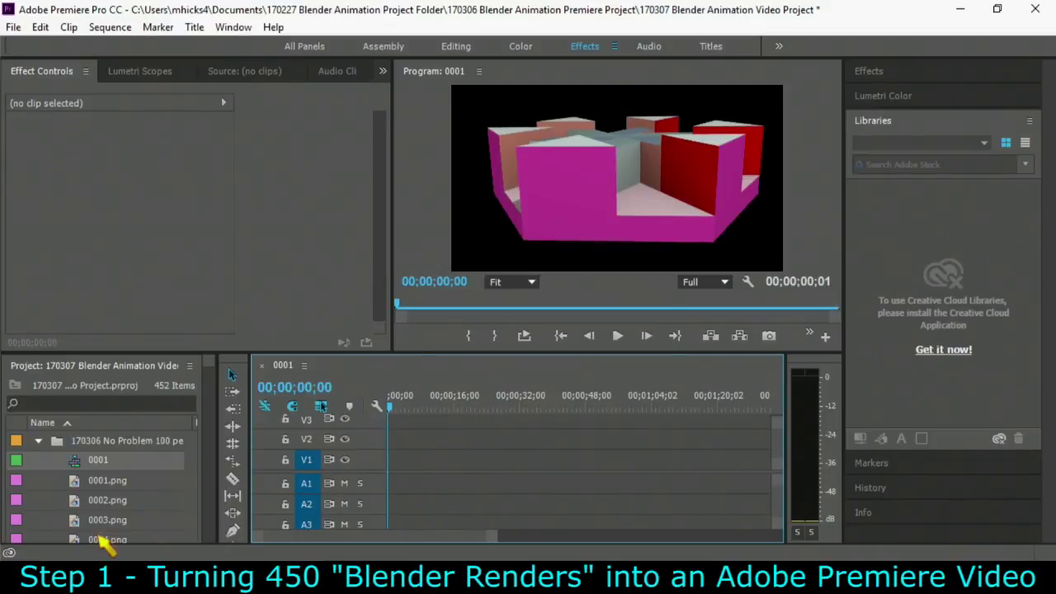
pyautogui.click(99, 464)
pyautogui.rightClick(98, 462)
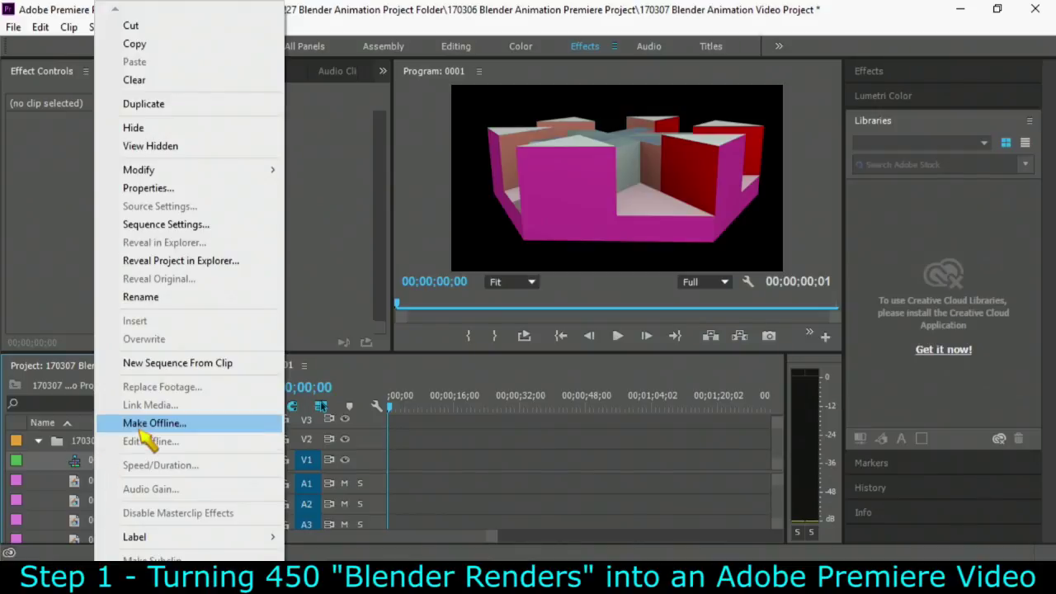
pyautogui.click(168, 299)
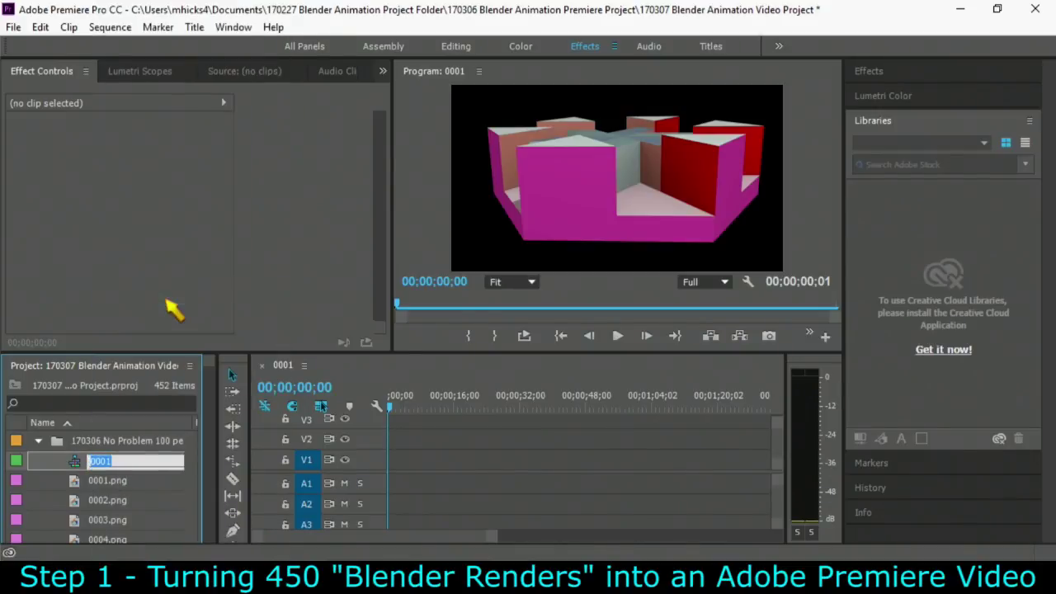
pyautogui.write('Bole')
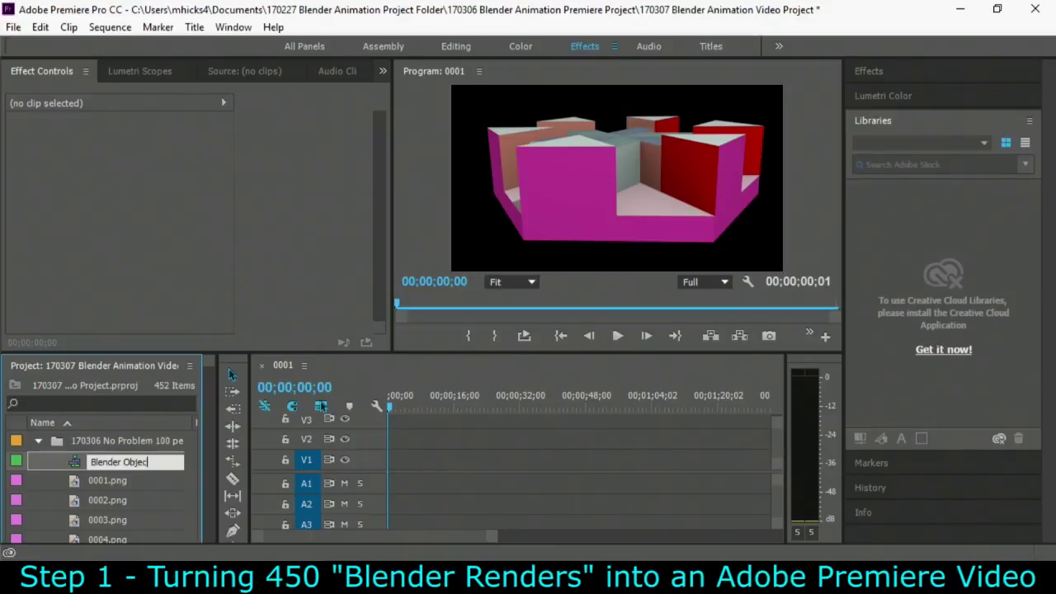
pyautogui.press('Tab')
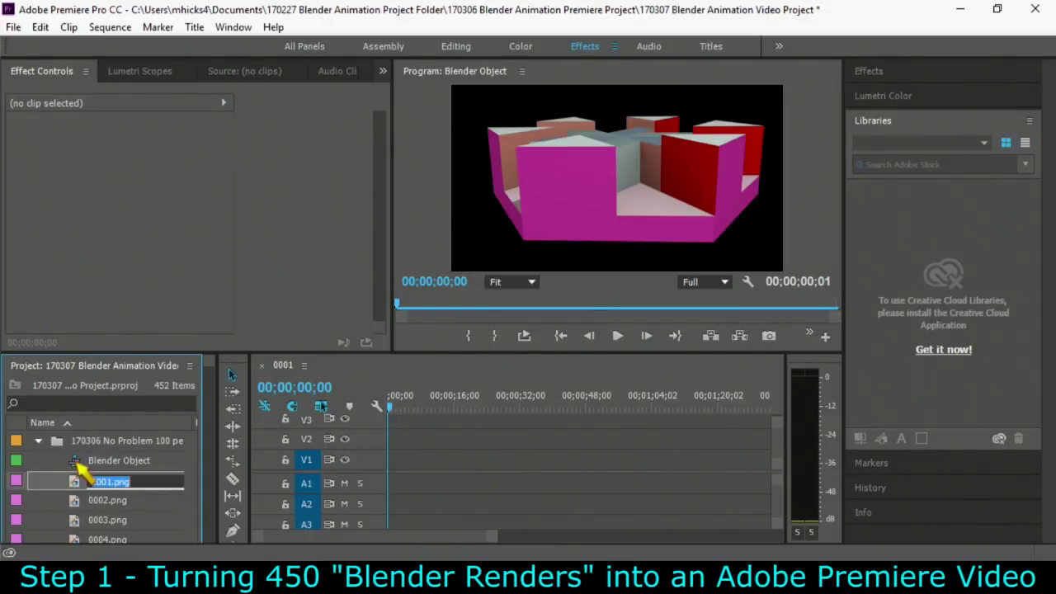
# Step: Cut Blender Object out of the render folder and paste it at the project's top level
pyautogui.click(80, 466)
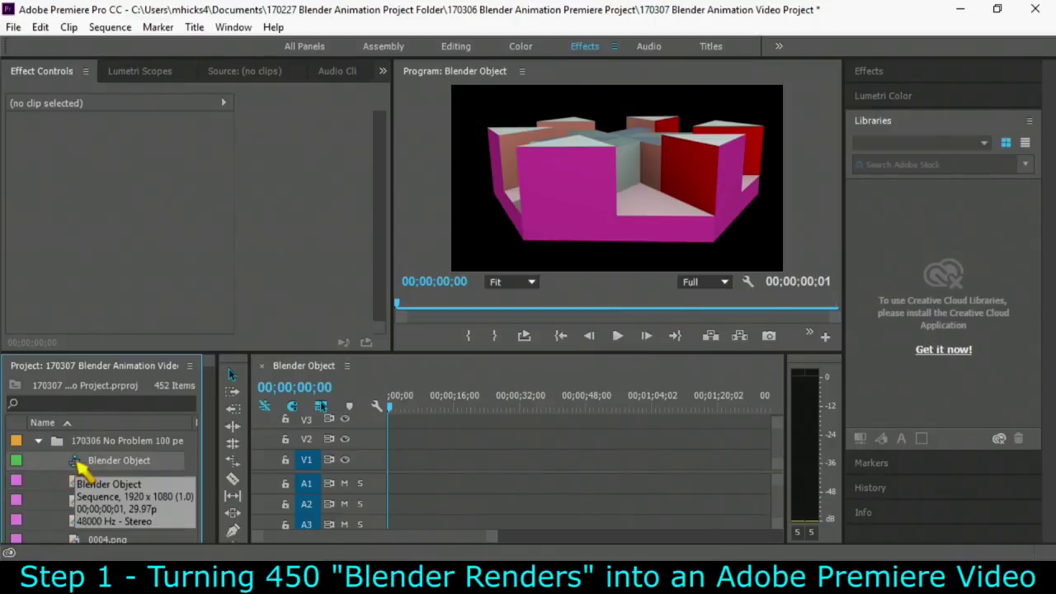
pyautogui.rightClick(83, 468)
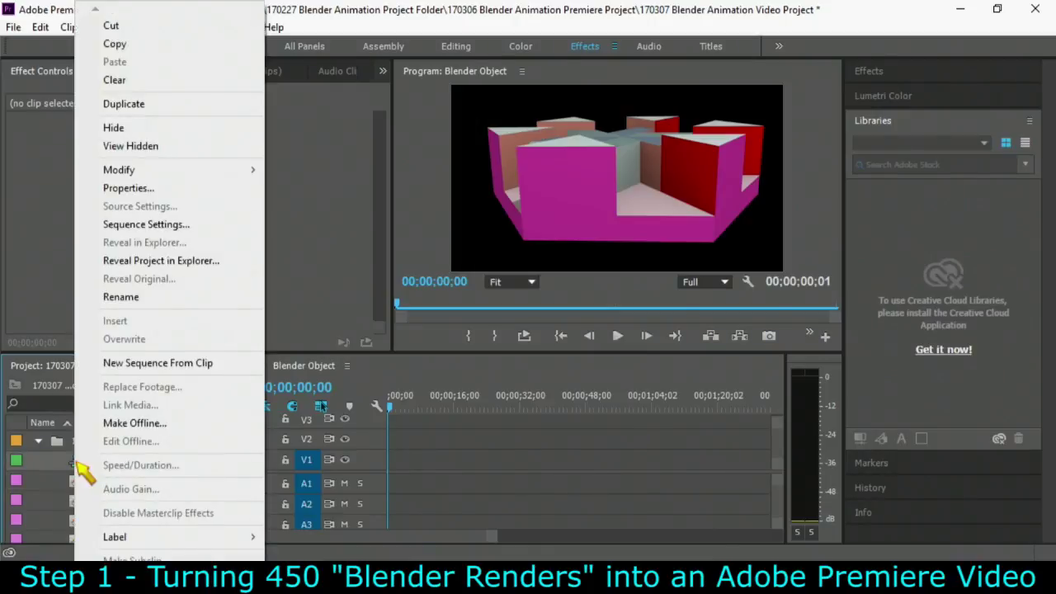
pyautogui.click(136, 26)
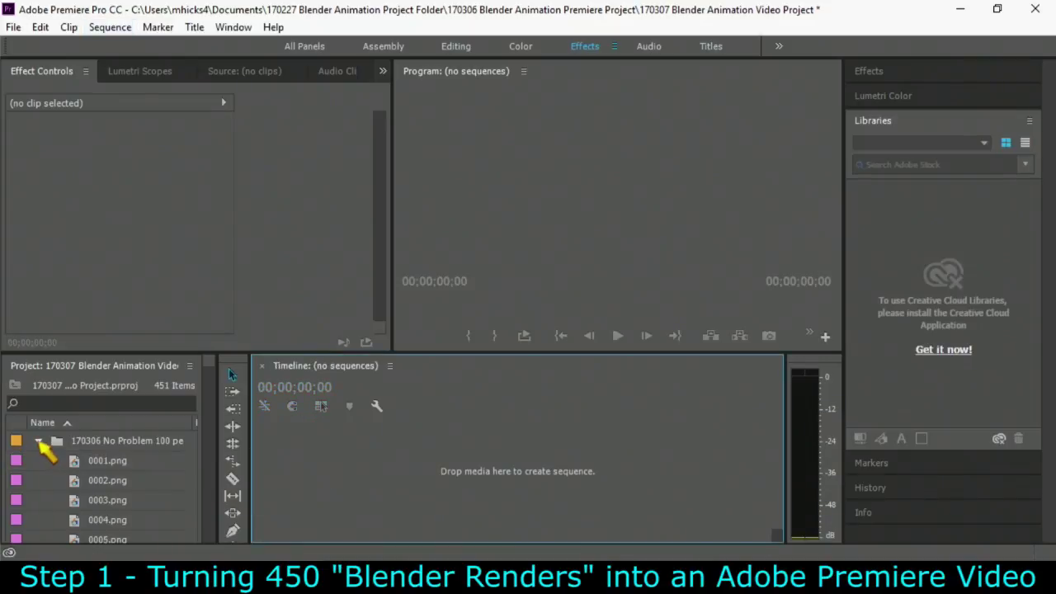
pyautogui.click(38, 441)
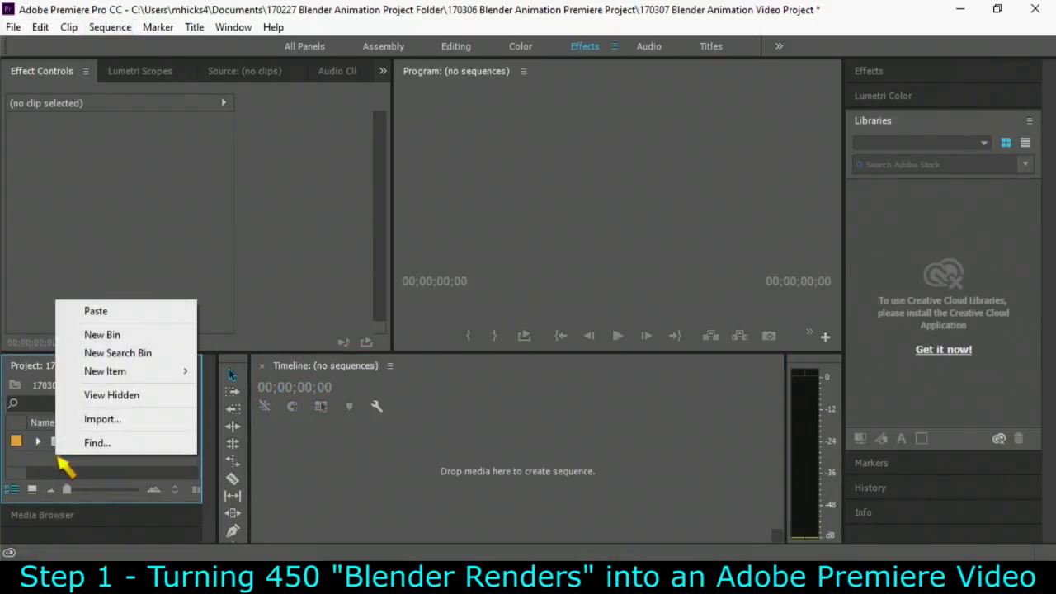
pyautogui.click(106, 311)
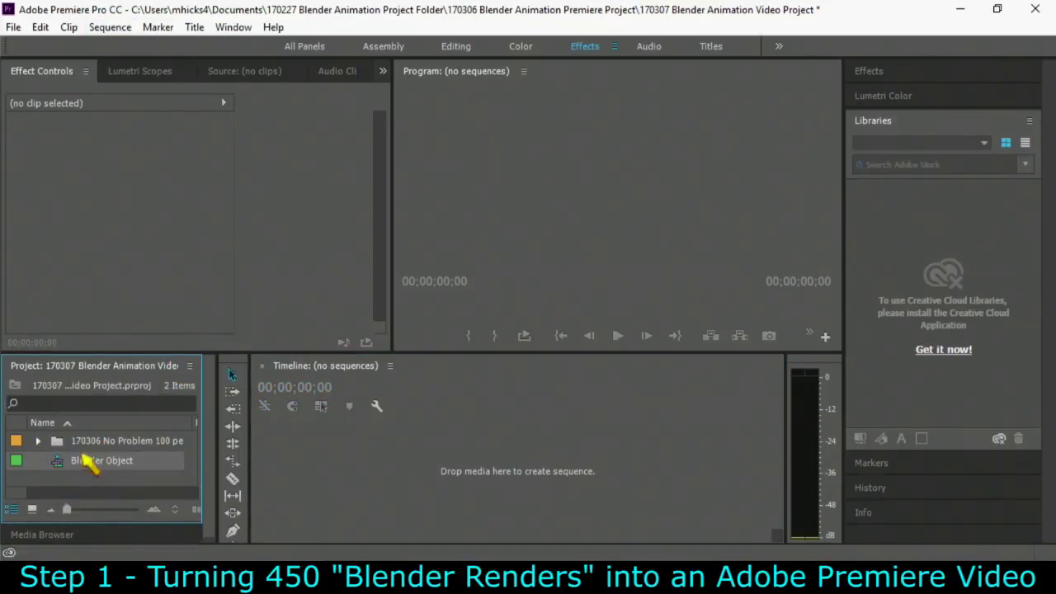
pyautogui.doubleClick(62, 467)
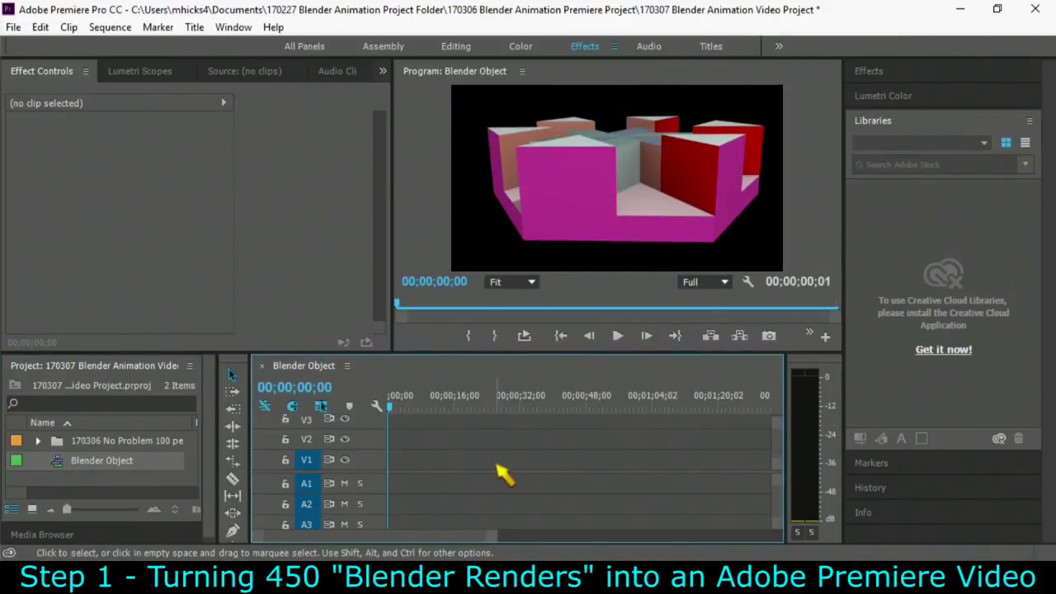
# Step: Replace the single-frame clip with the whole render folder of frames on V1
pyautogui.moveTo(537, 440); pyautogui.dragTo(388, 511)
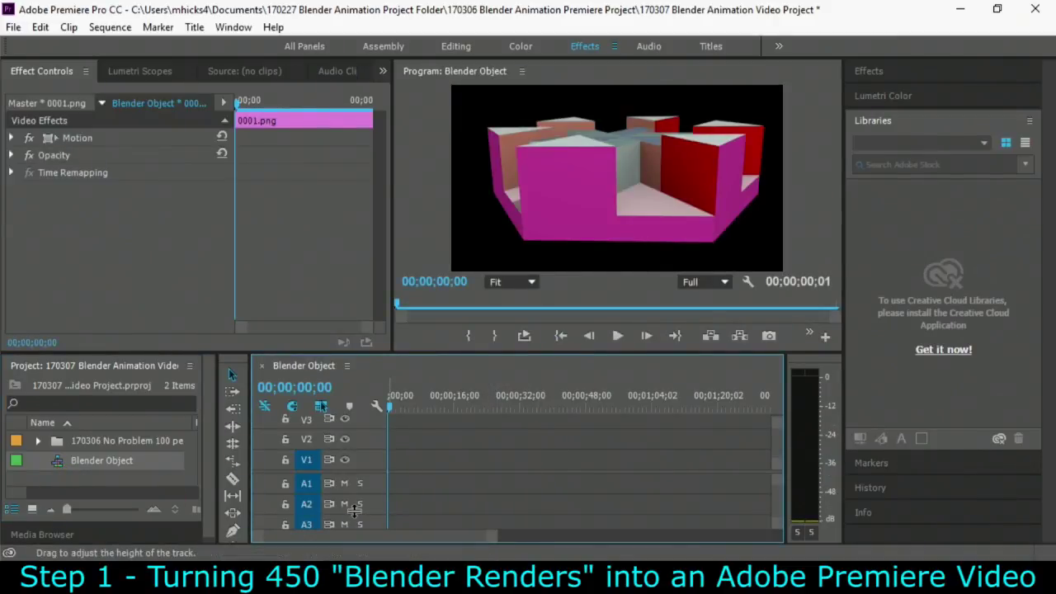
pyautogui.press('Delete')
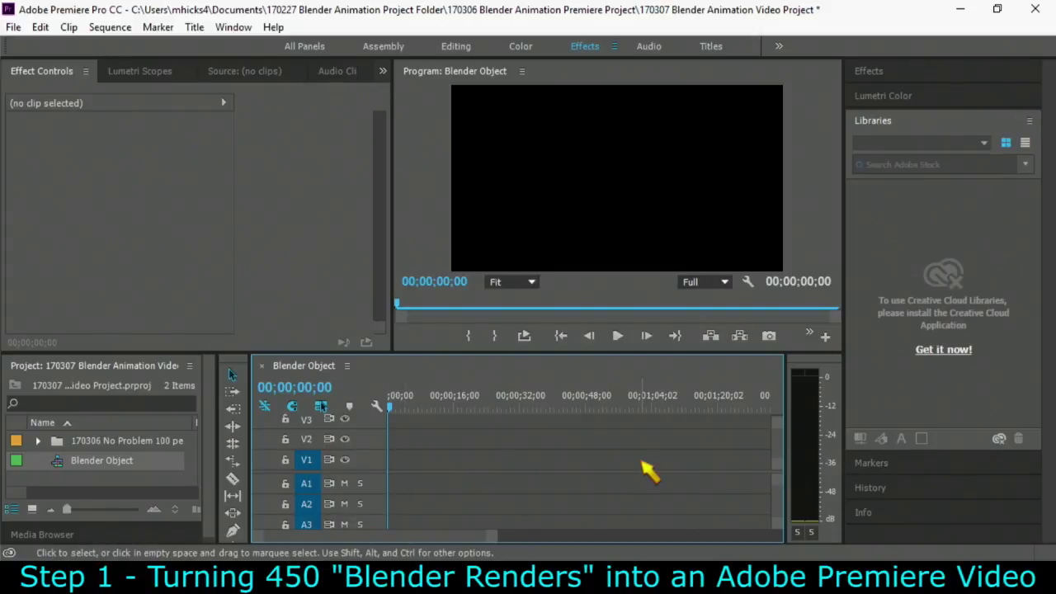
pyautogui.click(60, 440)
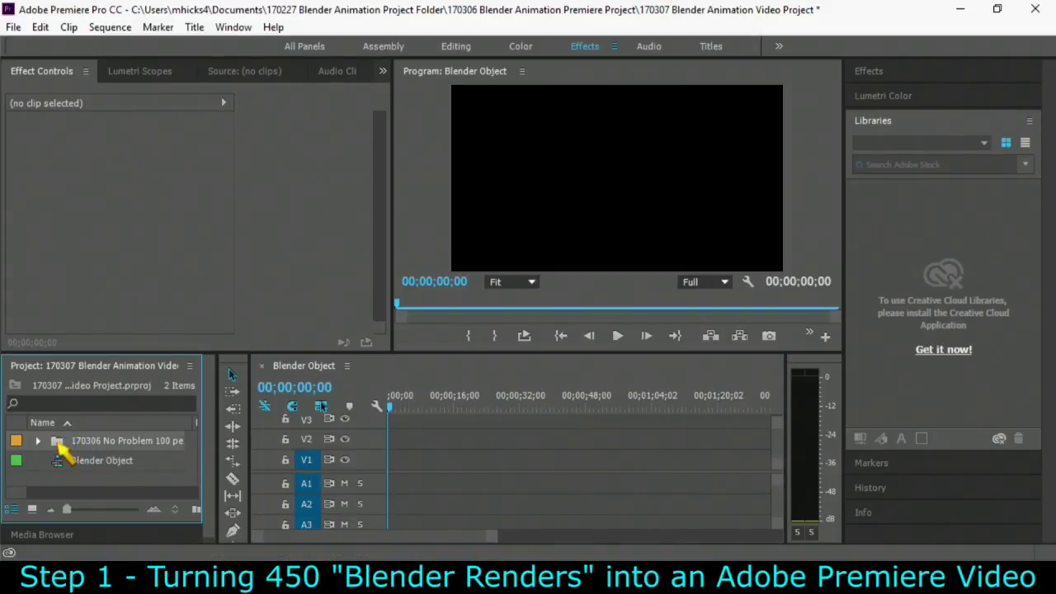
pyautogui.moveTo(93, 431); pyautogui.dragTo(397, 460)
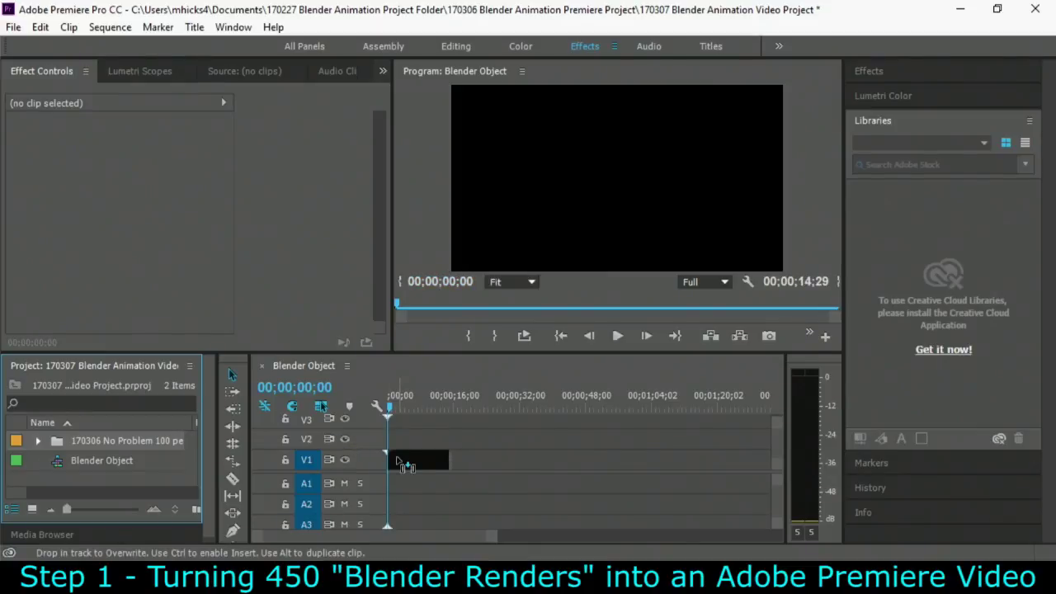
pyautogui.moveTo(396, 460); pyautogui.dragTo(400, 468)
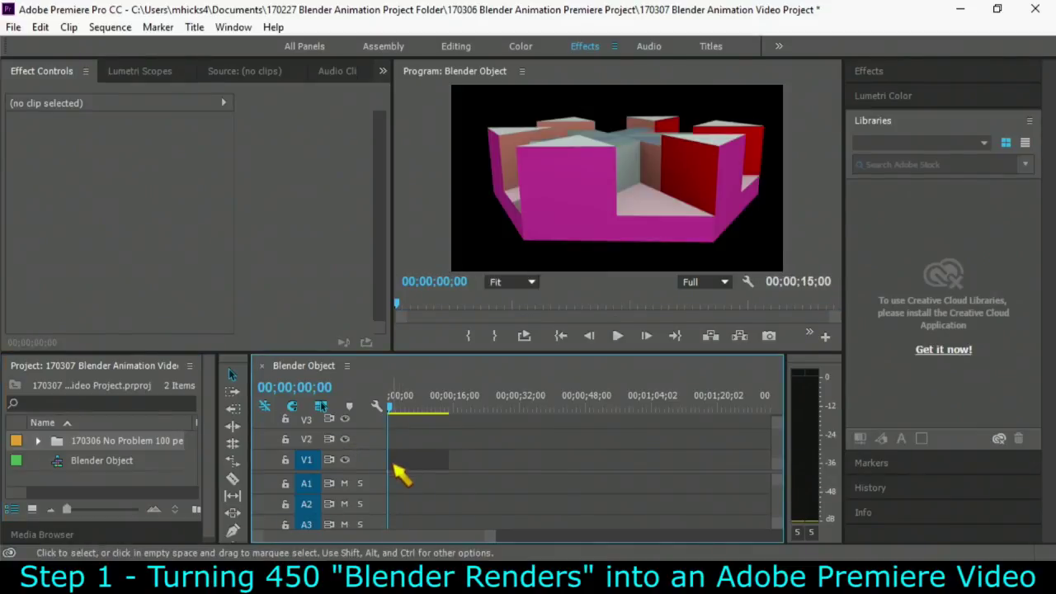
# Step: Play back the 15-second Blender Object sequence and return the playhead to the start
pyautogui.press('space')
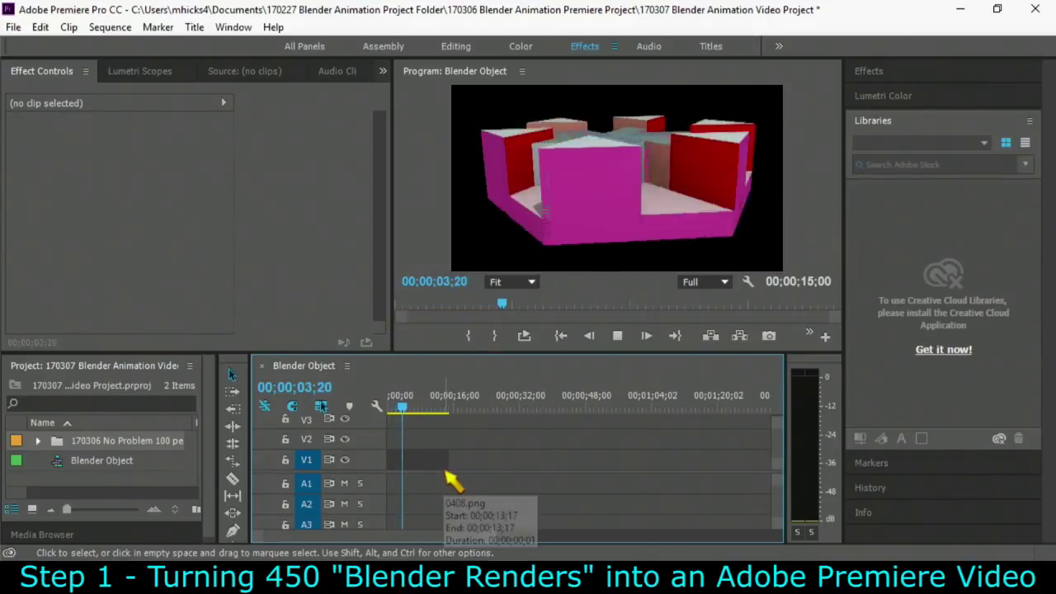
pyautogui.press('space')
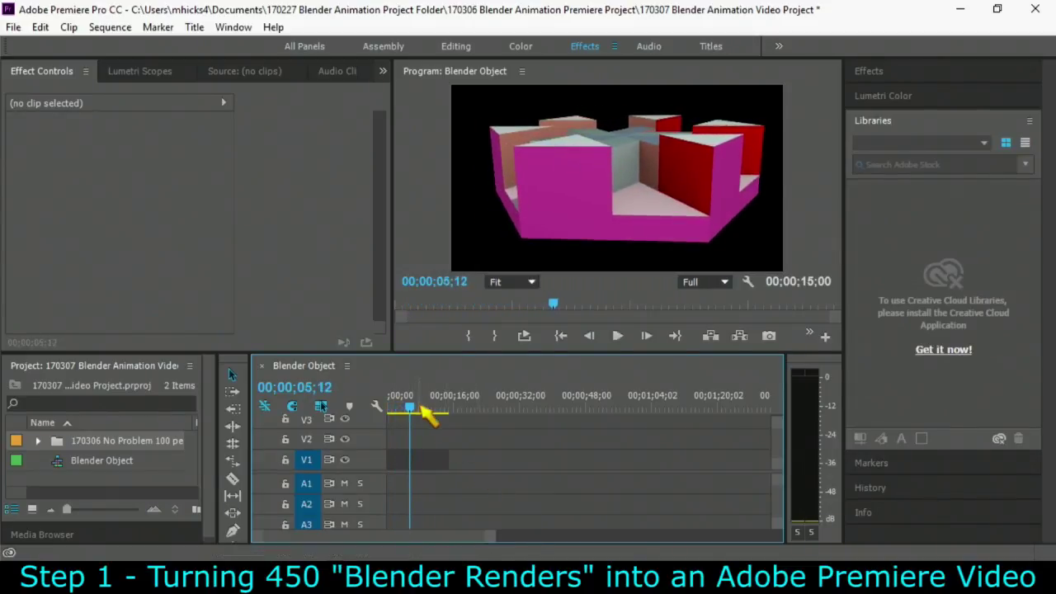
pyautogui.moveTo(426, 415); pyautogui.dragTo(405, 410)
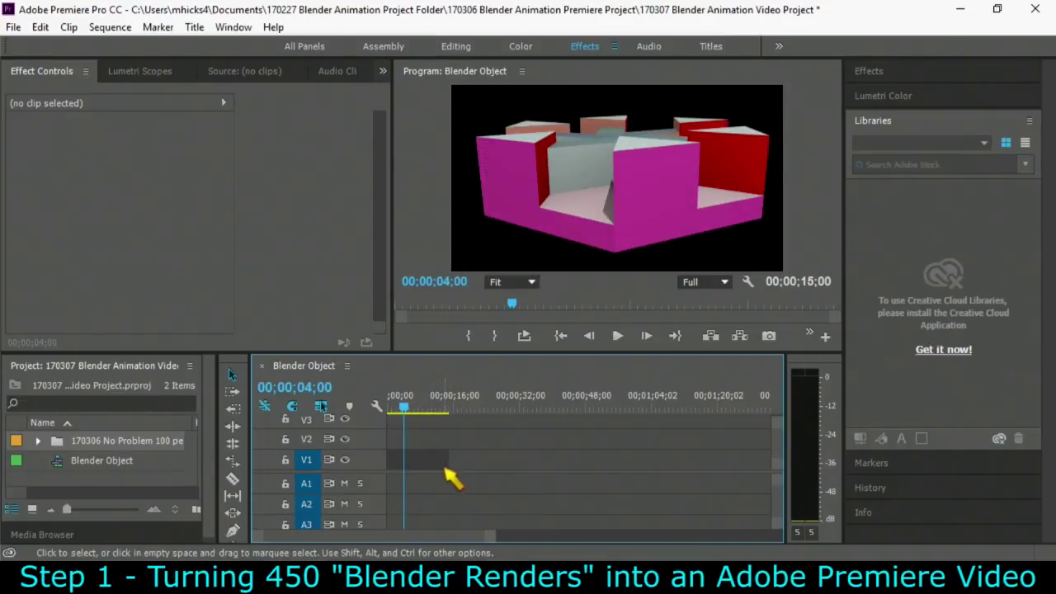
pyautogui.moveTo(431, 406); pyautogui.dragTo(371, 406)
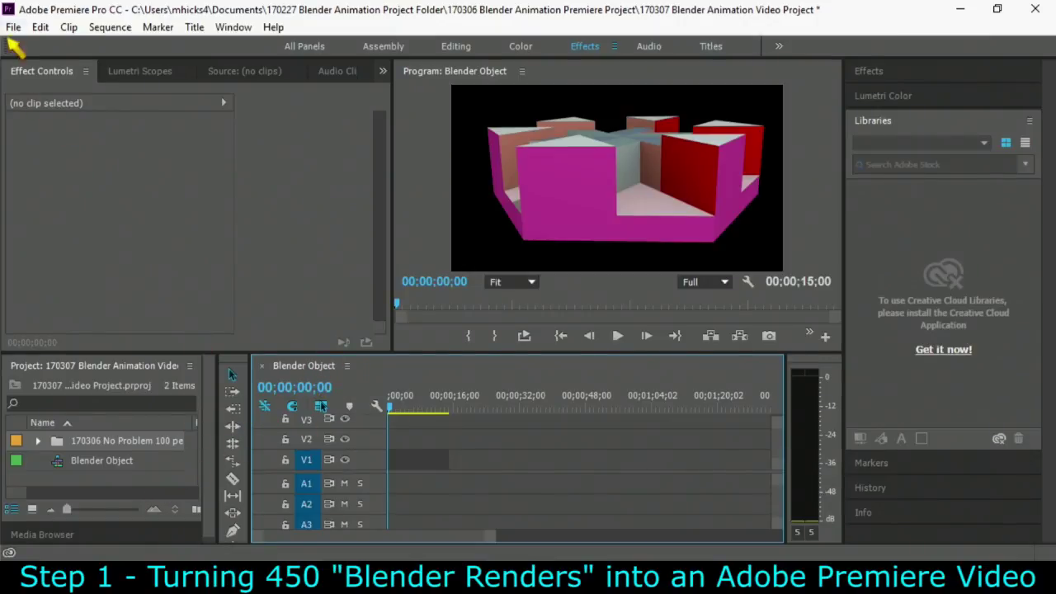
# Step: Create a new sequence from the AVCHD > 1080p > AVCHD 1080p30 preset
pyautogui.click(13, 26)
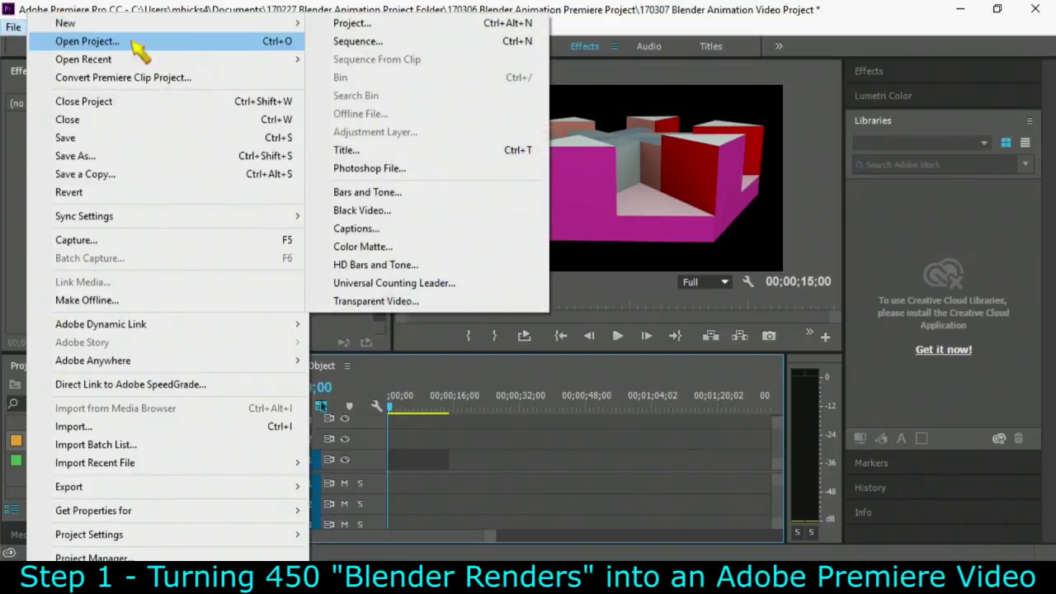
pyautogui.moveTo(293, 25)
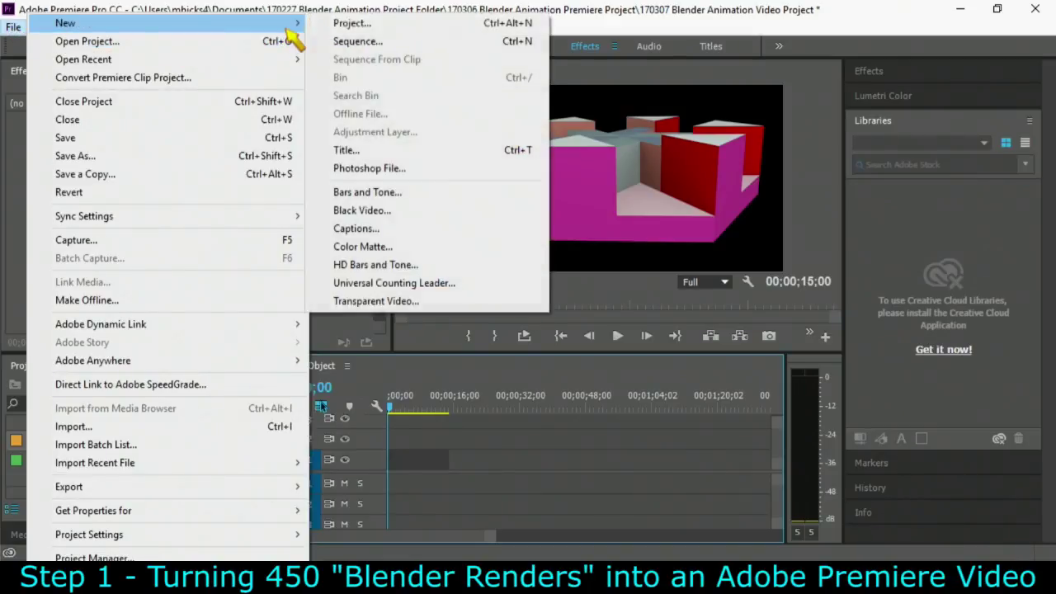
pyautogui.click(360, 42)
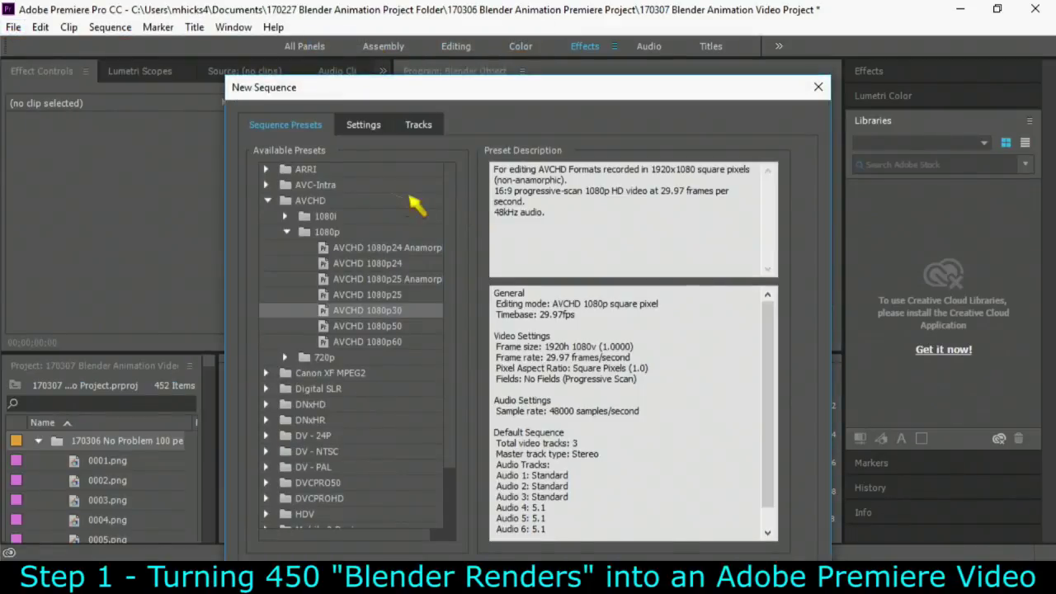
pyautogui.click(267, 201)
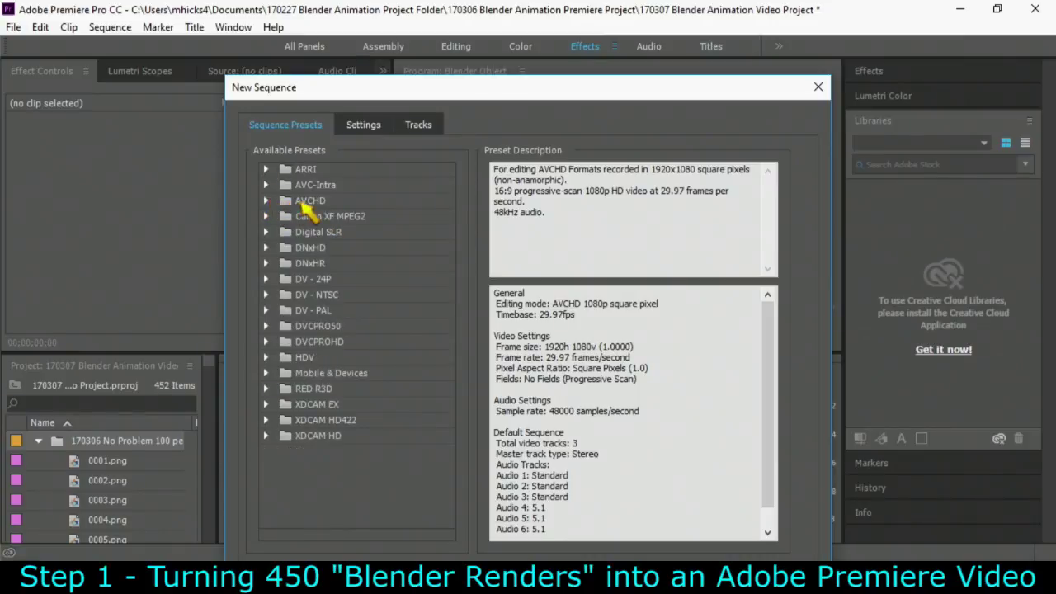
pyautogui.click(267, 200)
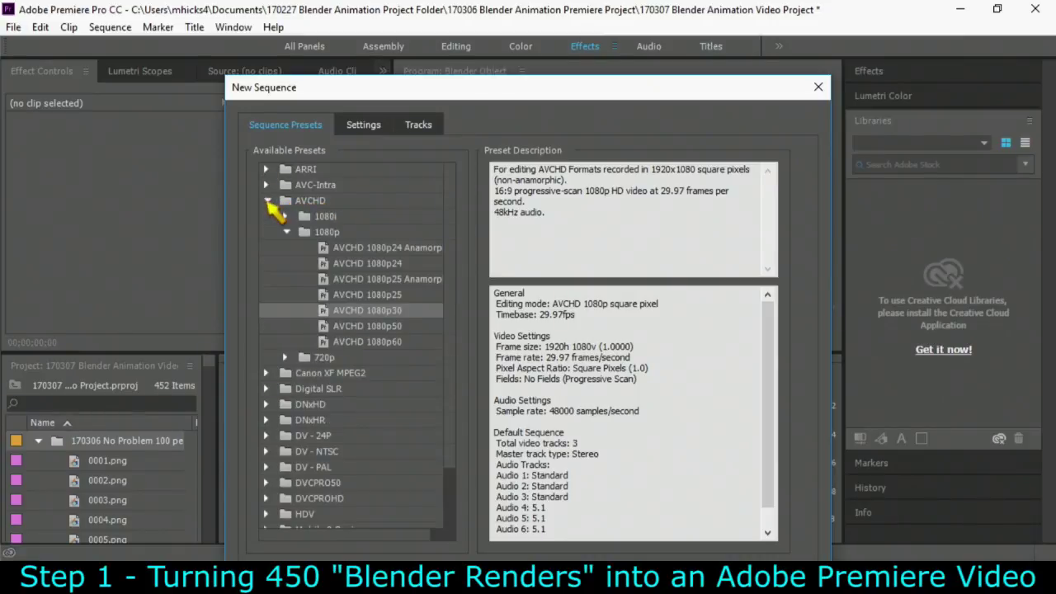
pyautogui.click(330, 234)
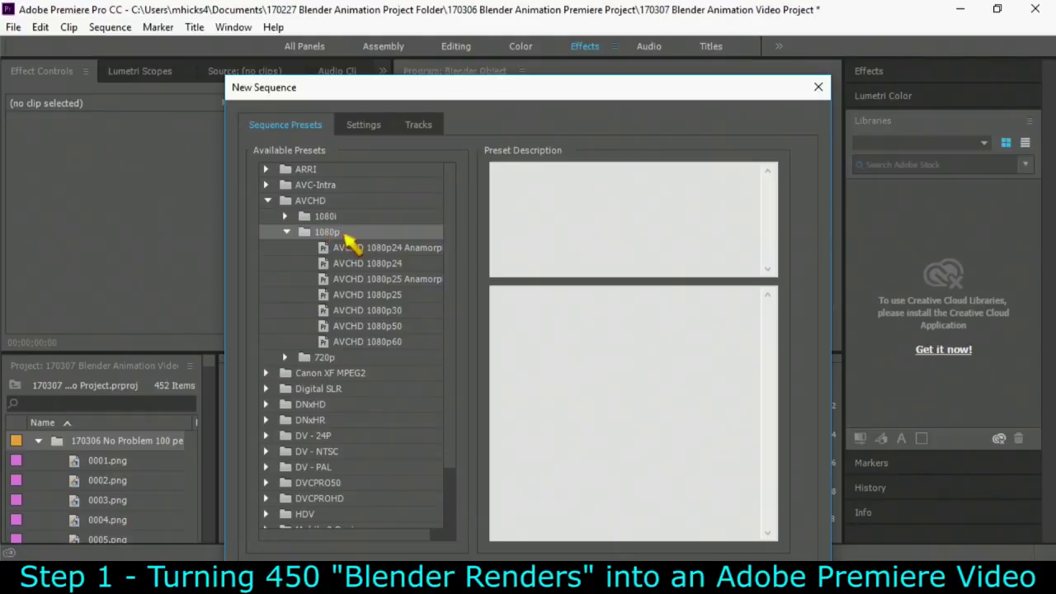
pyautogui.click(398, 312)
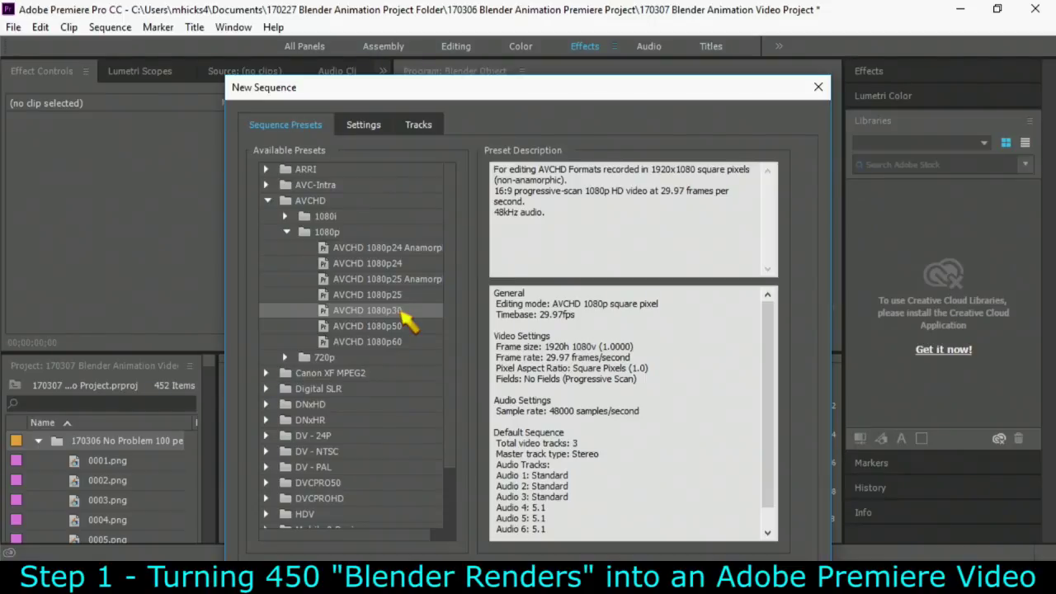
pyautogui.doubleClick(404, 311)
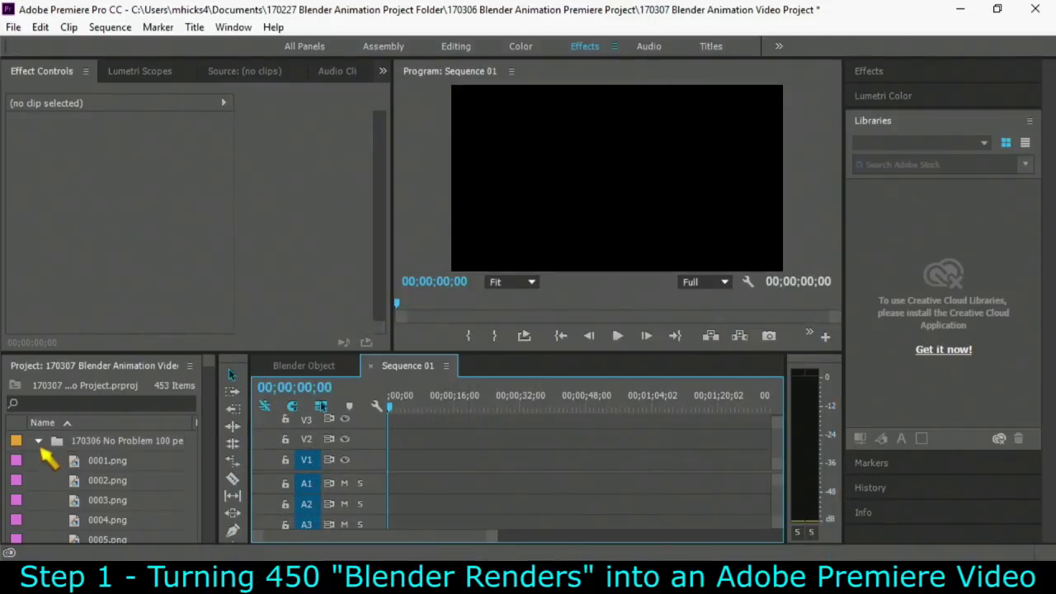
# Step: Rename Sequence 01 in the Project panel to Master
pyautogui.scroll(-1, 214, 376)
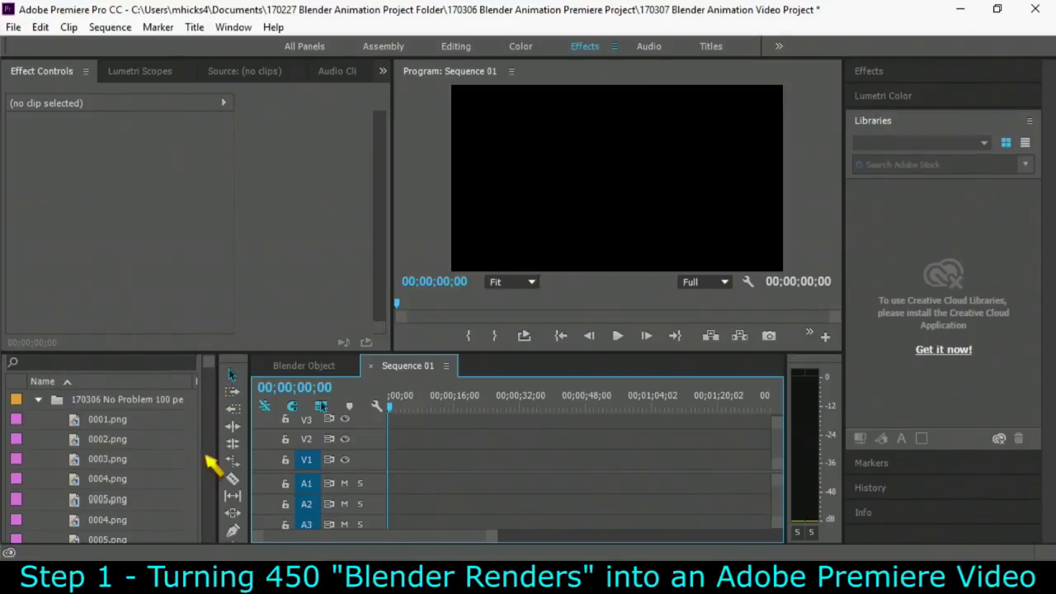
pyautogui.scroll(-5, 212, 536)
pyautogui.scroll(-5, 213, 543)
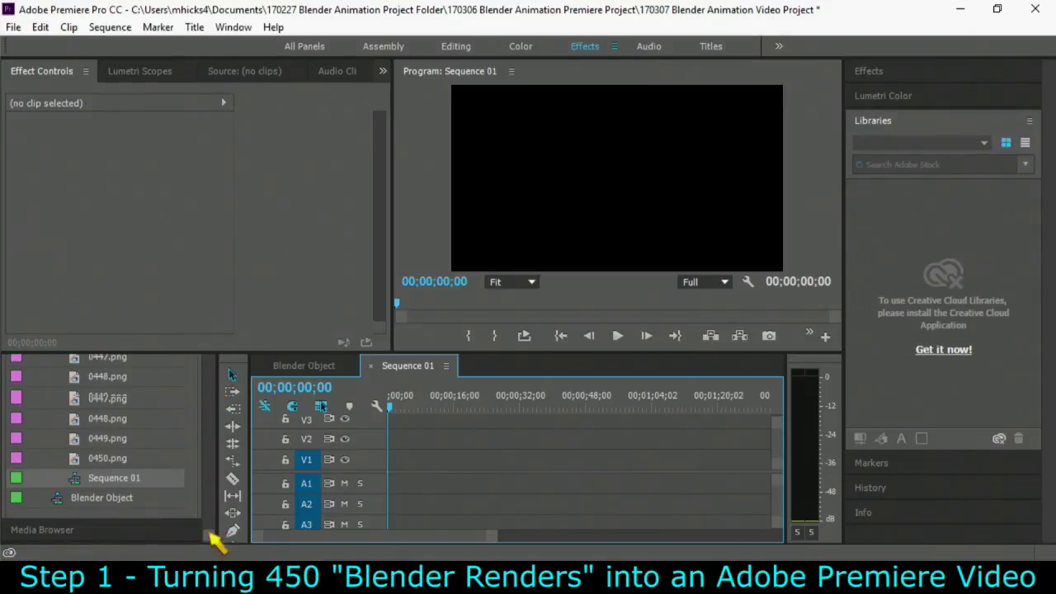
pyautogui.scroll(3, 93, 487)
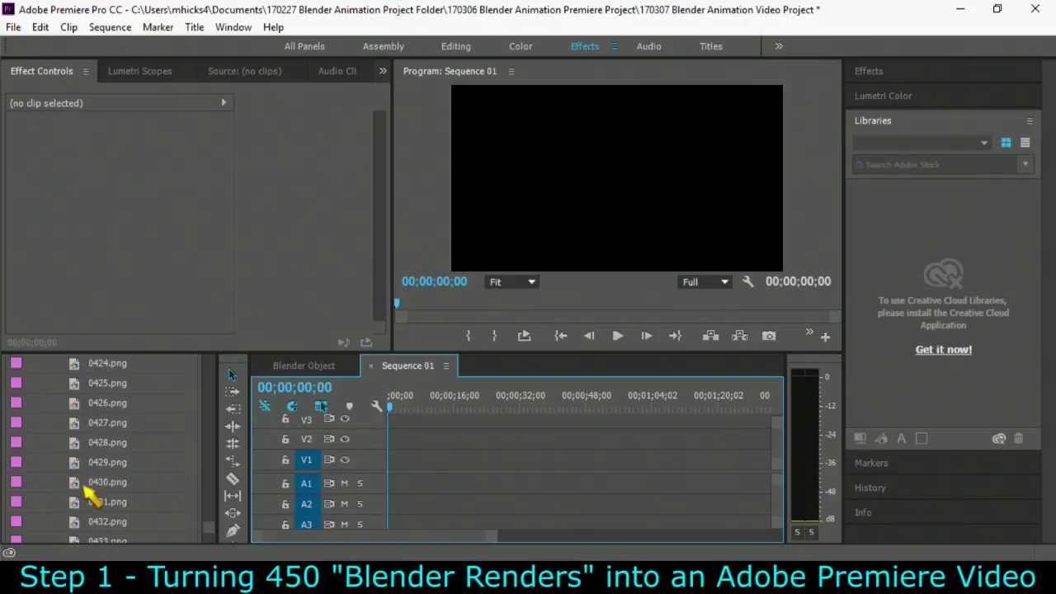
pyautogui.scroll(-1, 212, 537)
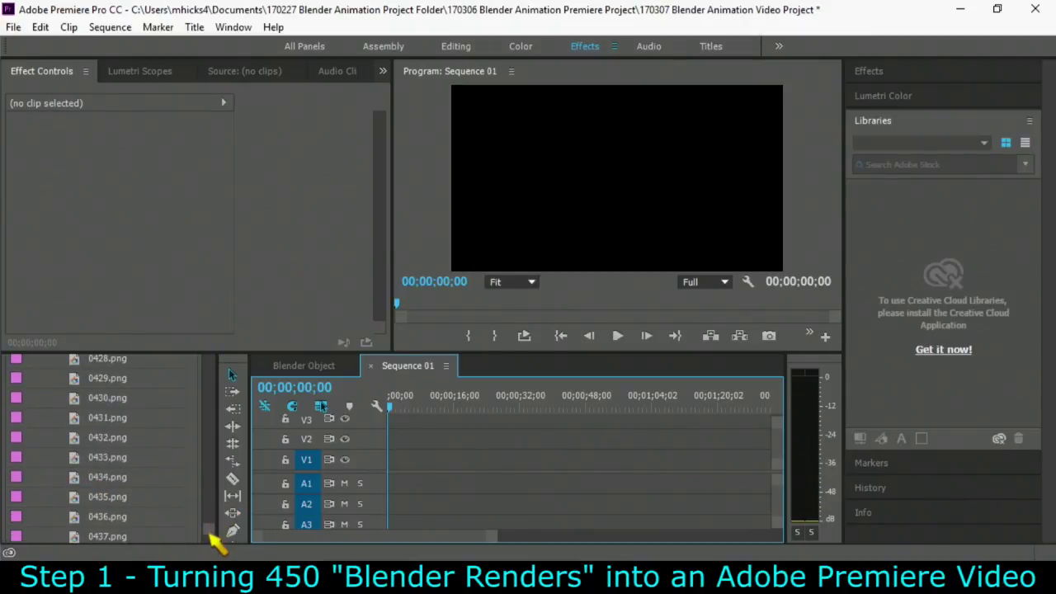
pyautogui.scroll(-1, 212, 538)
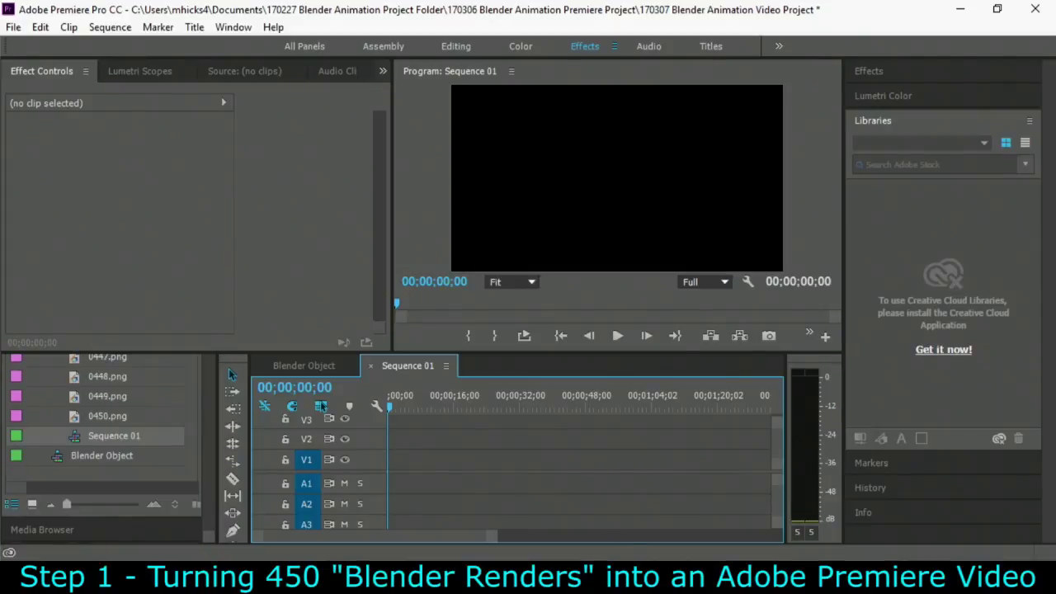
pyautogui.rightClick(78, 442)
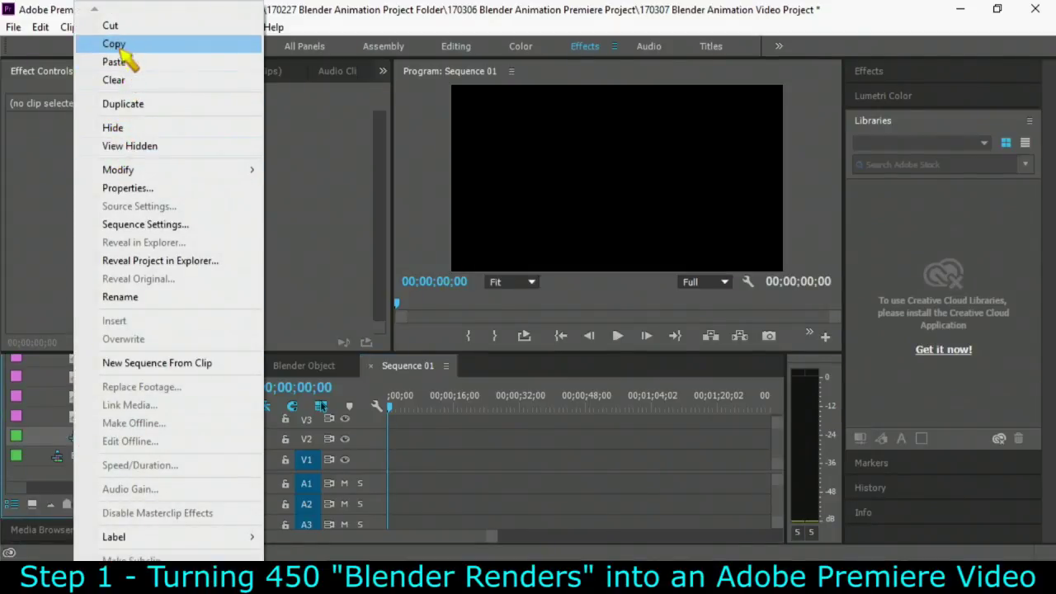
pyautogui.click(128, 297)
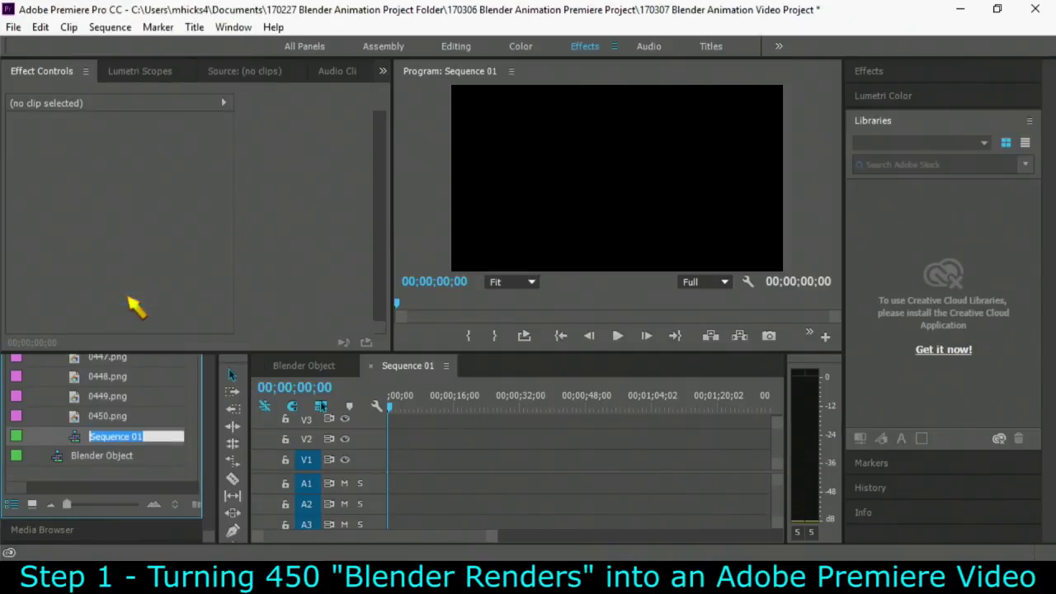
pyautogui.write('Master')
pyautogui.press('Tab')
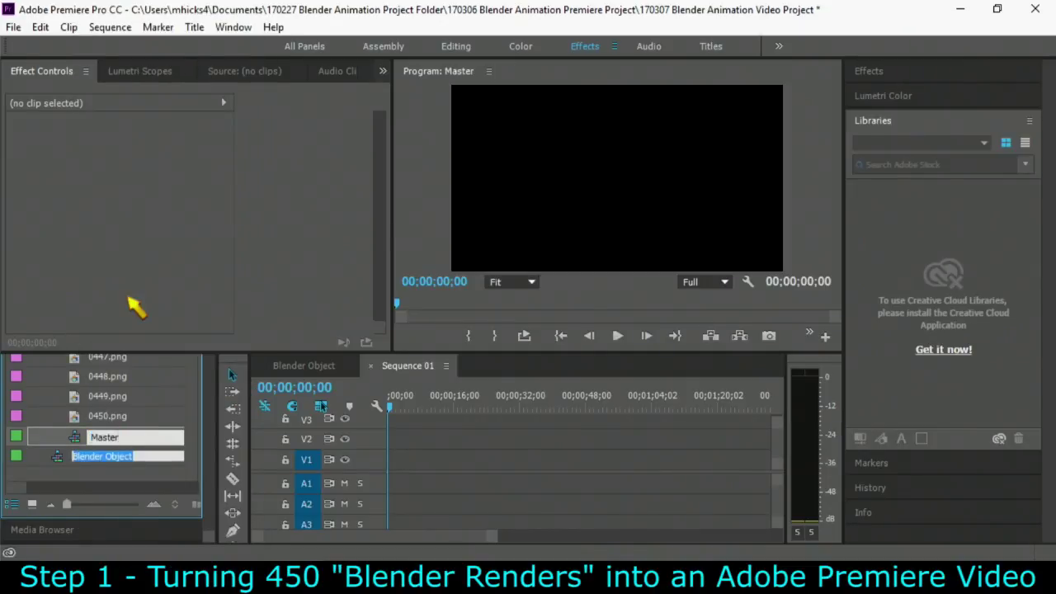
# Step: Bring up the Master sequence's context menu and pick an action from it
pyautogui.rightClick(78, 439)
pyautogui.press('Escape')
pyautogui.rightClick(75, 437)
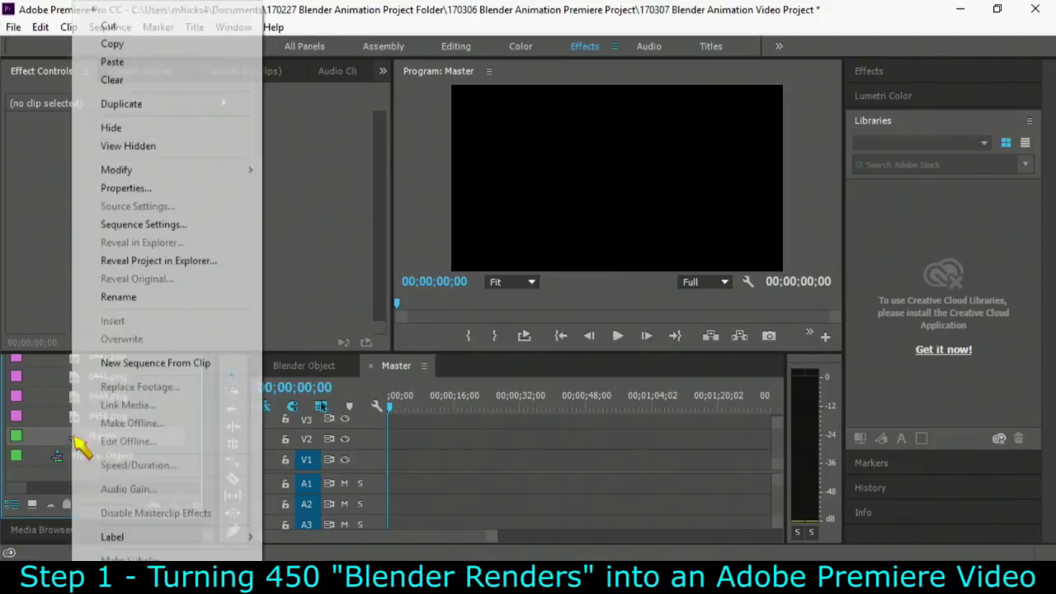
pyautogui.click(115, 25)
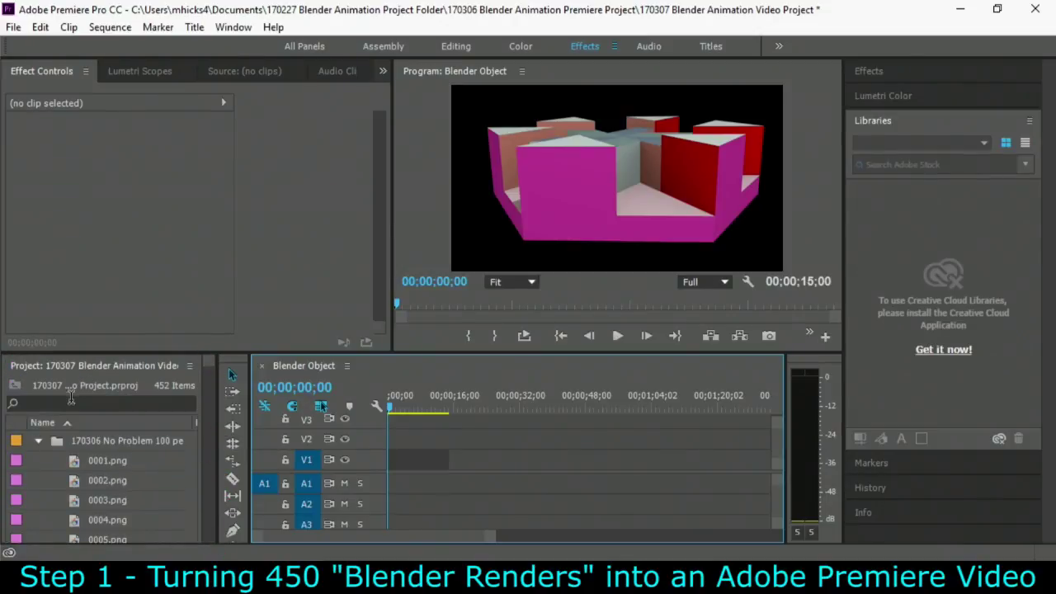
# Step: Open Master and drop the Blender Object sequence at its start, on V3 with audio on A3
pyautogui.click(39, 442)
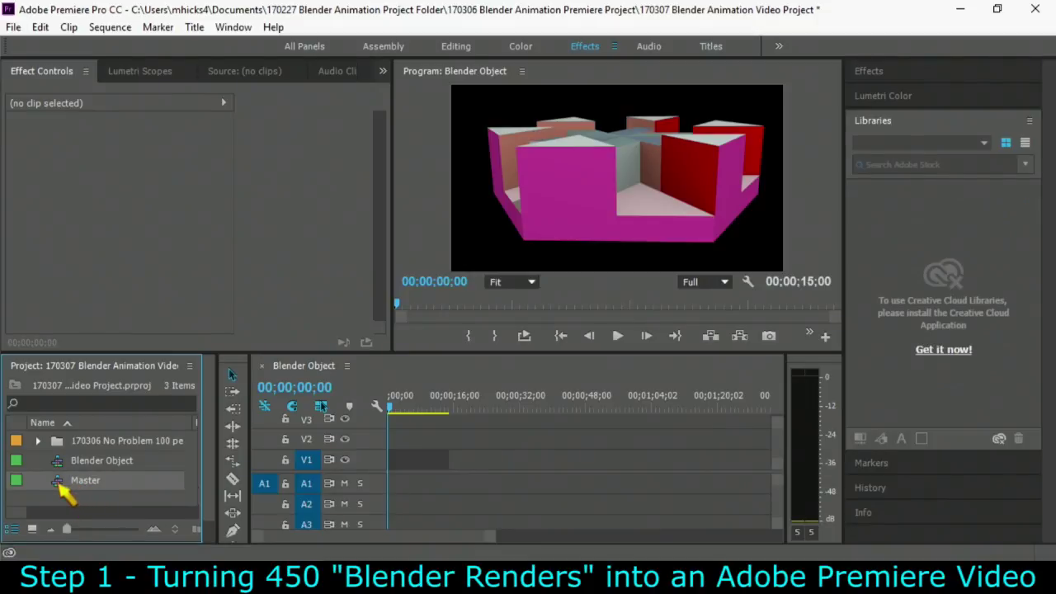
pyautogui.doubleClick(59, 483)
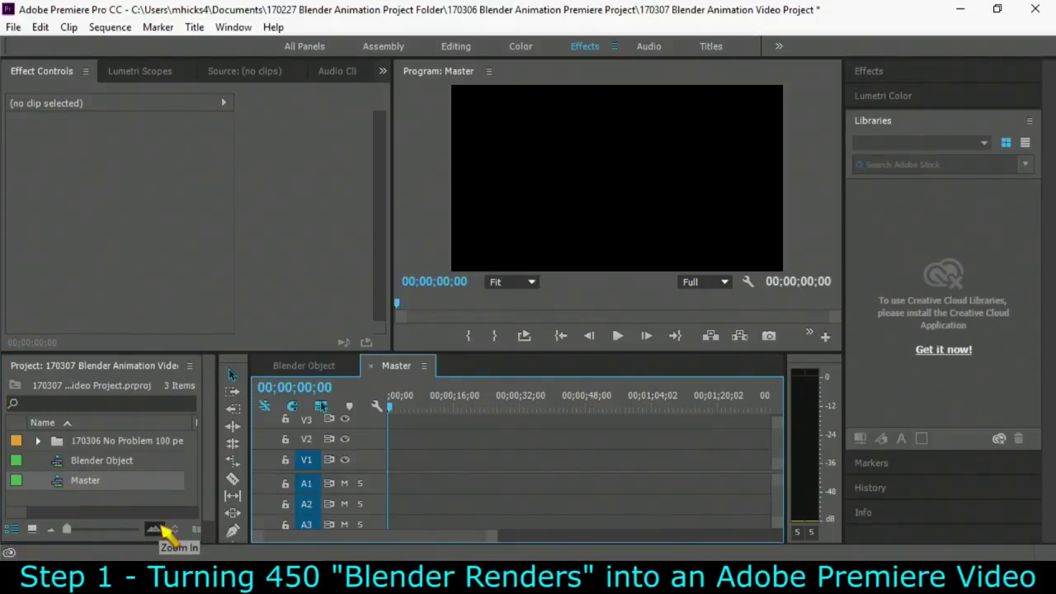
pyautogui.click(122, 465)
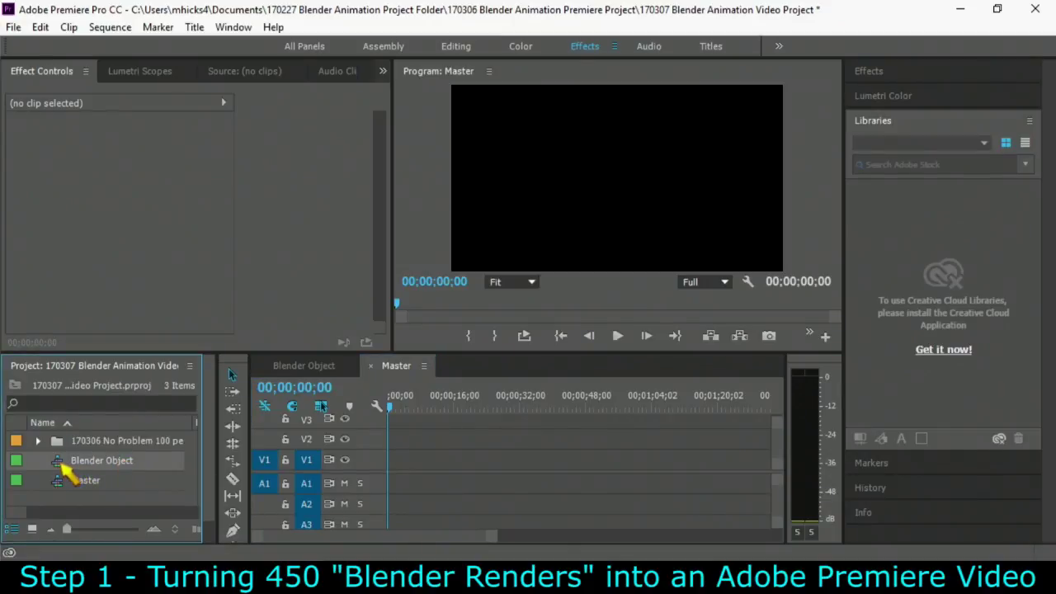
pyautogui.moveTo(66, 470); pyautogui.dragTo(397, 407)
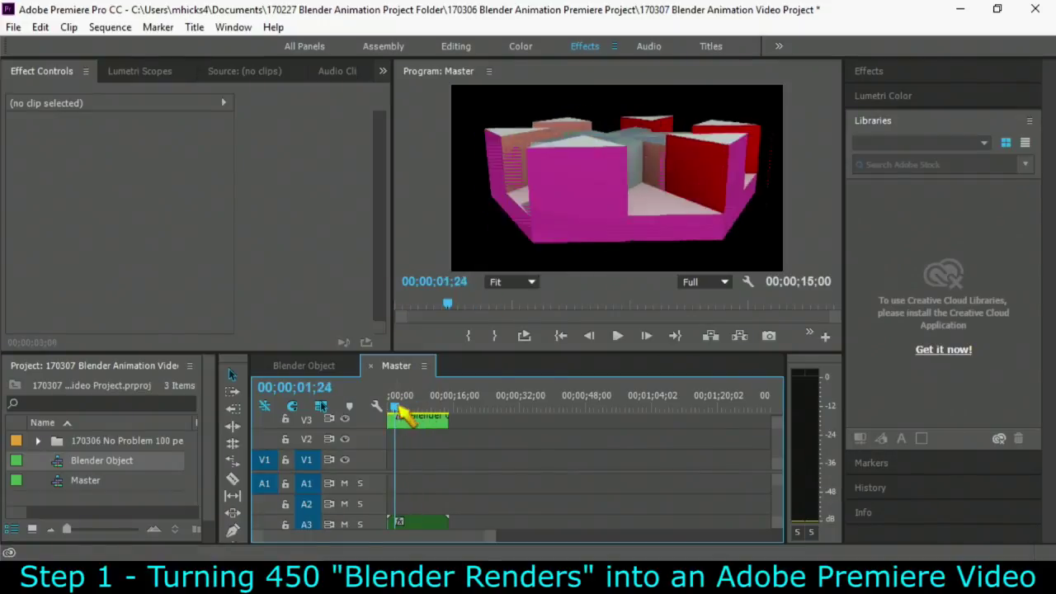
pyautogui.click(399, 417)
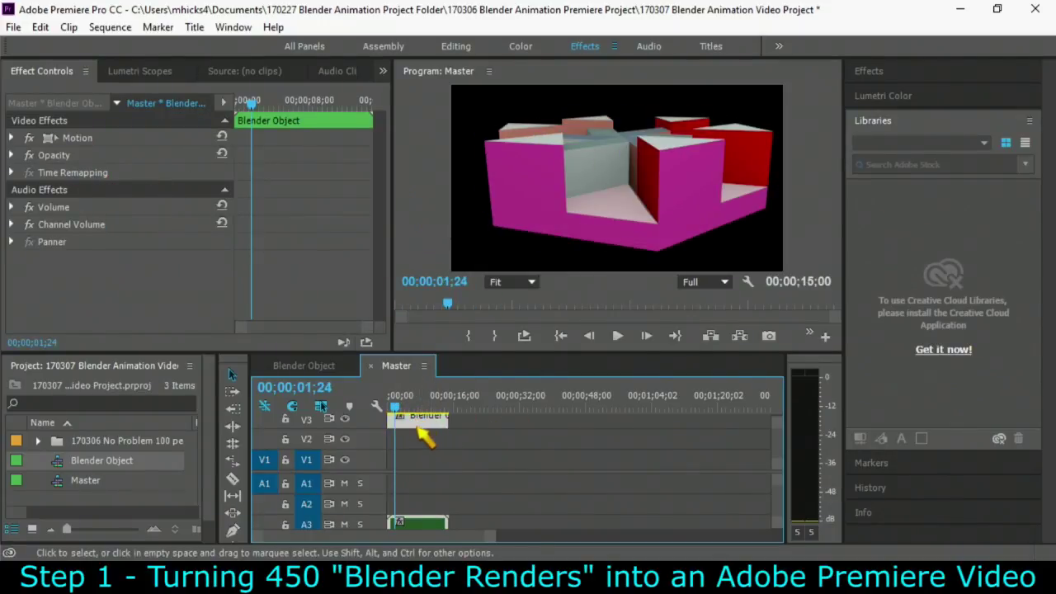
pyautogui.moveTo(424, 419)
pyautogui.mouseDown()
pyautogui.moveTo(503, 427)
pyautogui.moveTo(561, 455)
pyautogui.moveTo(501, 424)
pyautogui.moveTo(404, 424)
pyautogui.mouseUp()
pyautogui.click(561, 402)
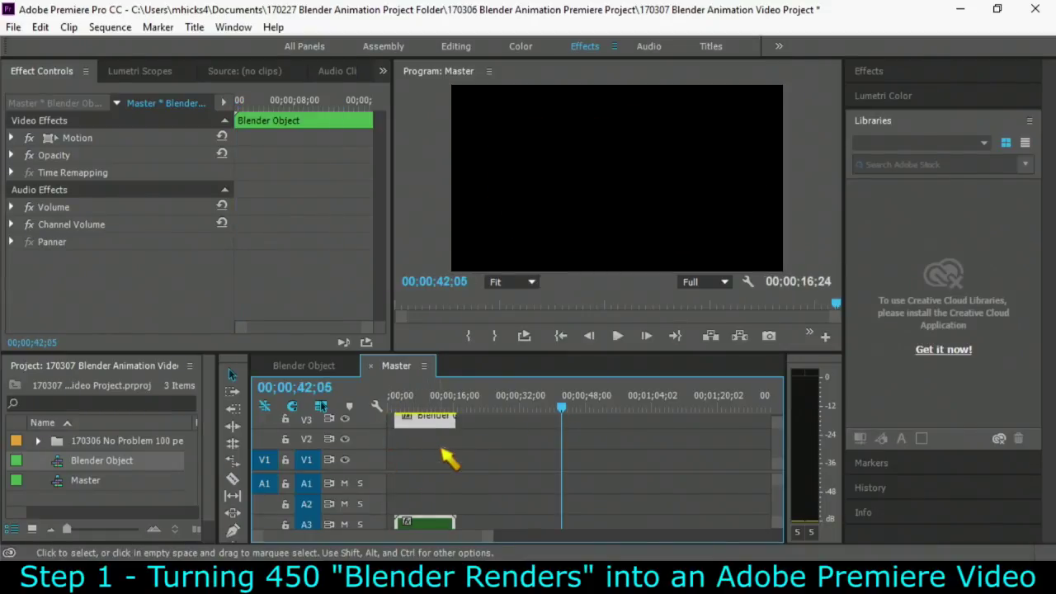
pyautogui.click(391, 397)
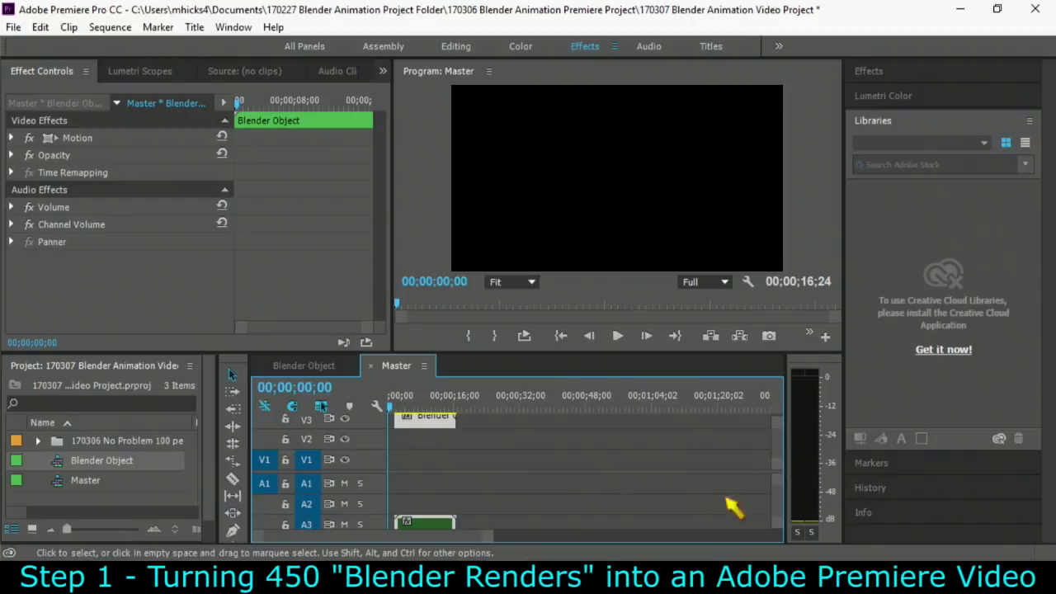
pyautogui.moveTo(487, 540); pyautogui.dragTo(447, 498)
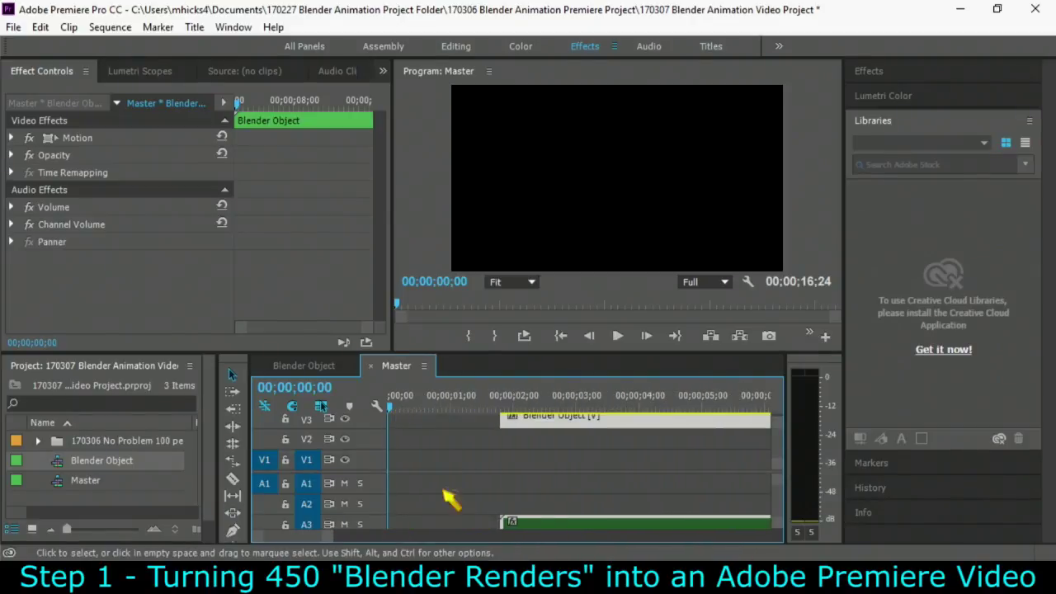
pyautogui.rightClick(457, 426)
pyautogui.click(464, 431)
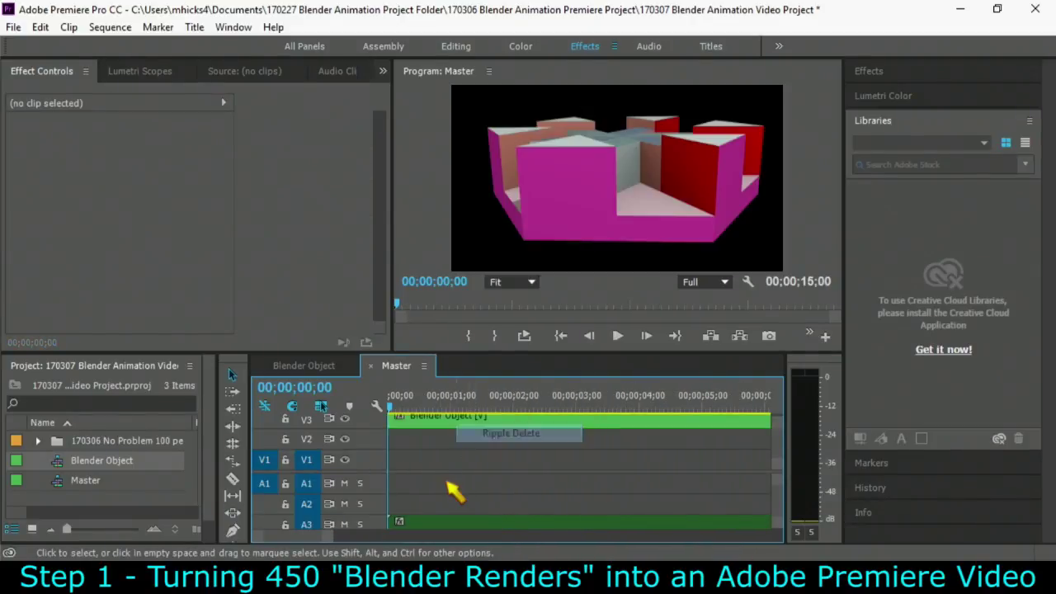
# Step: Import the greenscreen and ocean-caves clips from the Premiere project folder
pyautogui.doubleClick(145, 500)
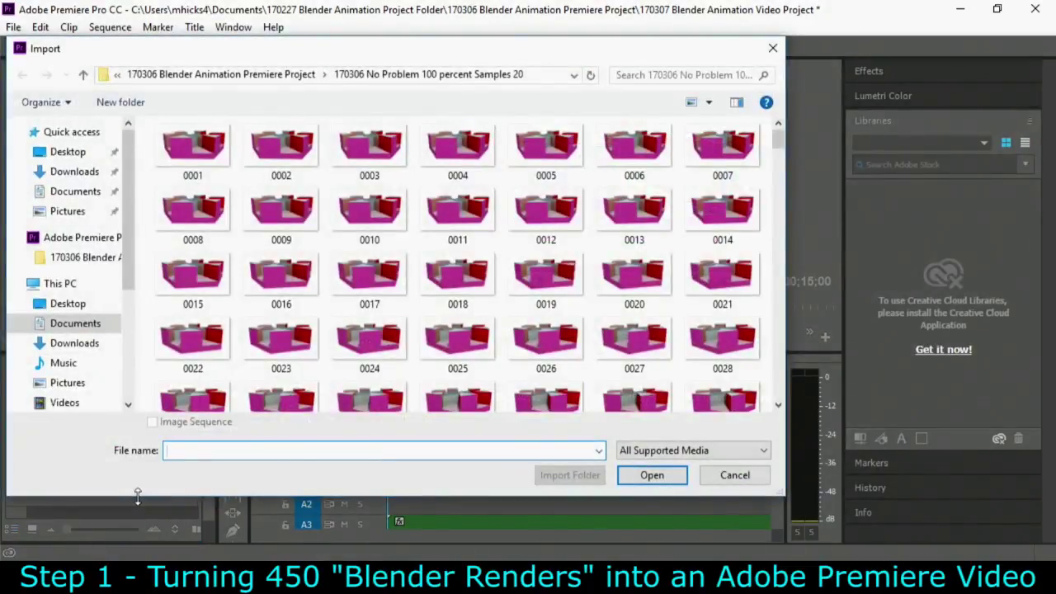
pyautogui.click(282, 75)
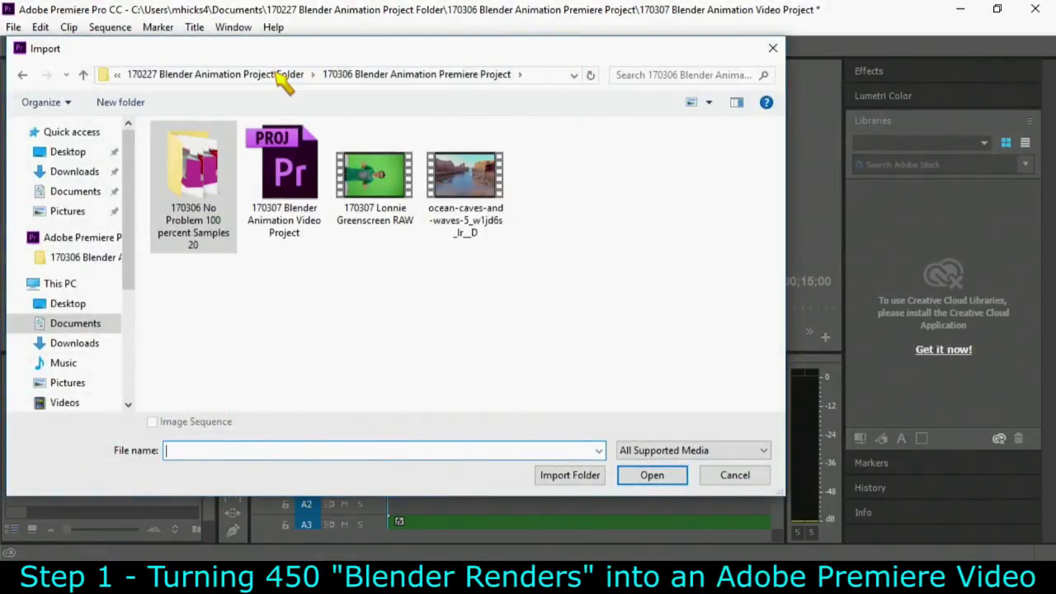
pyautogui.click(376, 191)
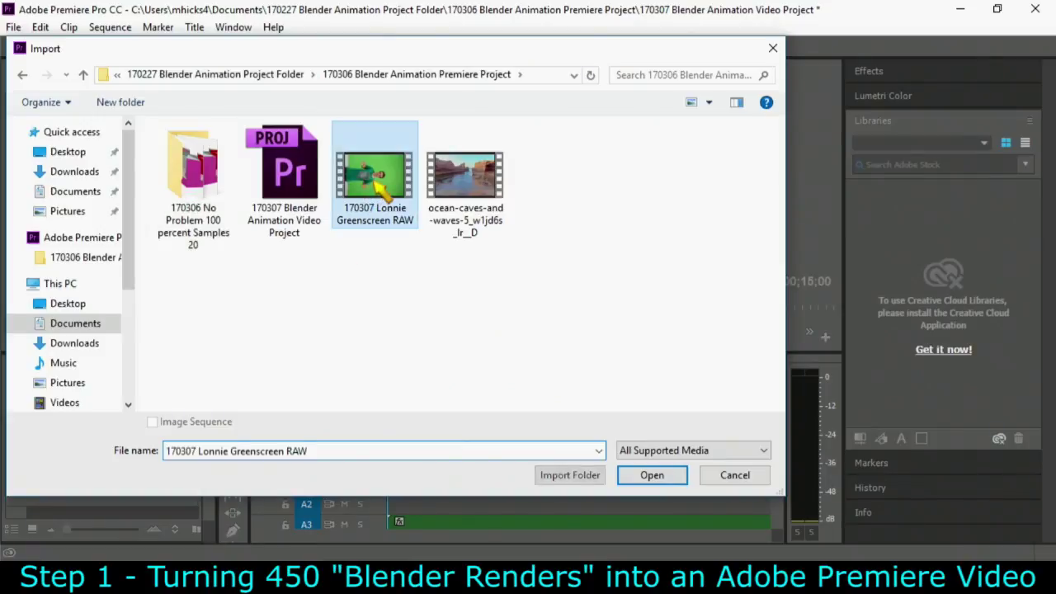
pyautogui.keyDown('ctrl'); pyautogui.click(486, 198); pyautogui.keyUp('ctrl')
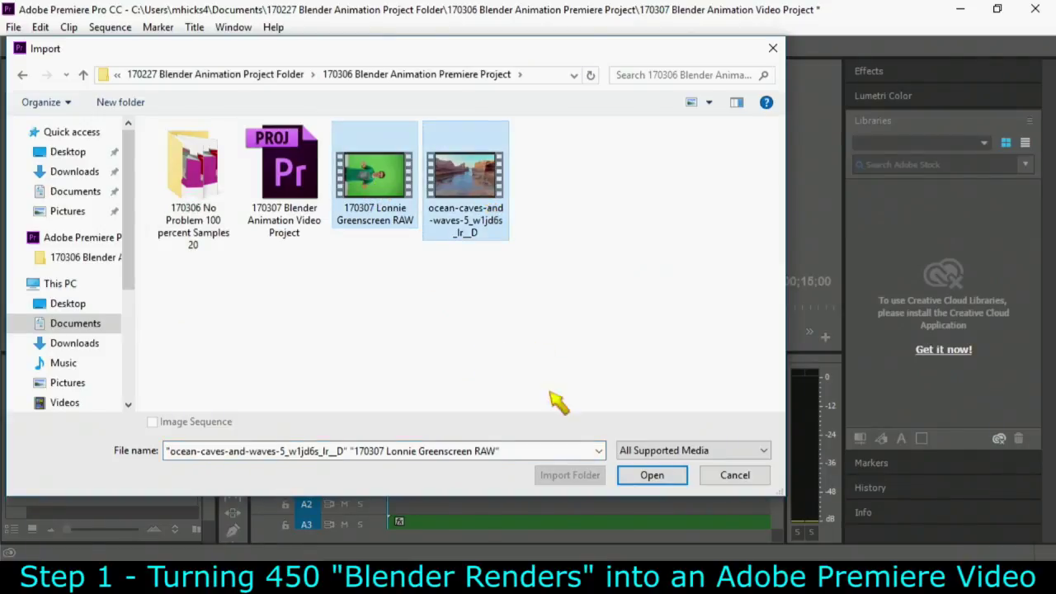
pyautogui.click(652, 474)
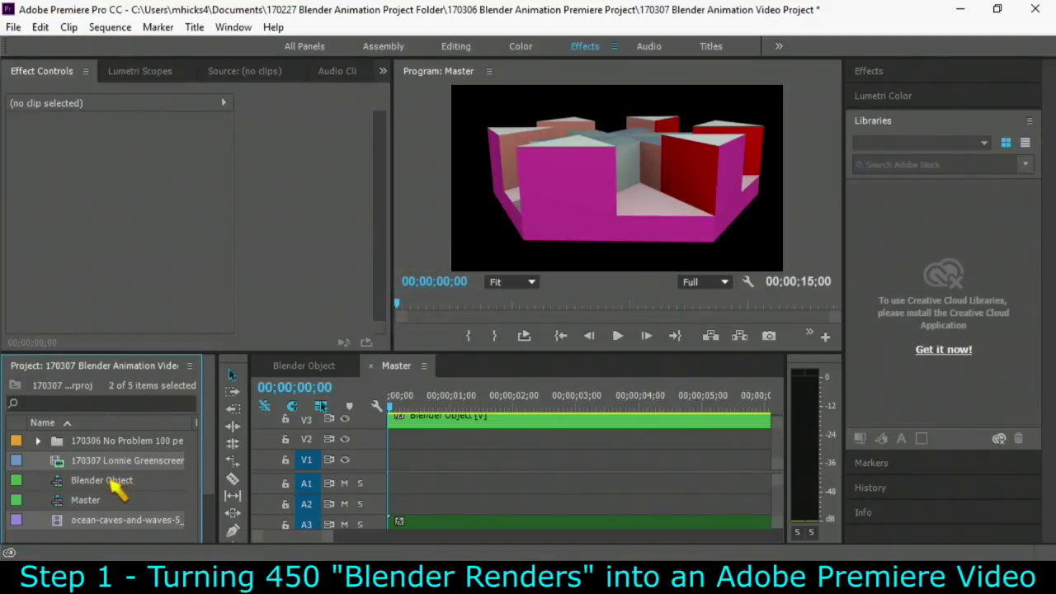
# Step: Place the greenscreen clip at the start of V2, hide the Blender Object track, and expand Motion
pyautogui.click(115, 467)
pyautogui.moveTo(232, 459); pyautogui.dragTo(386, 442)
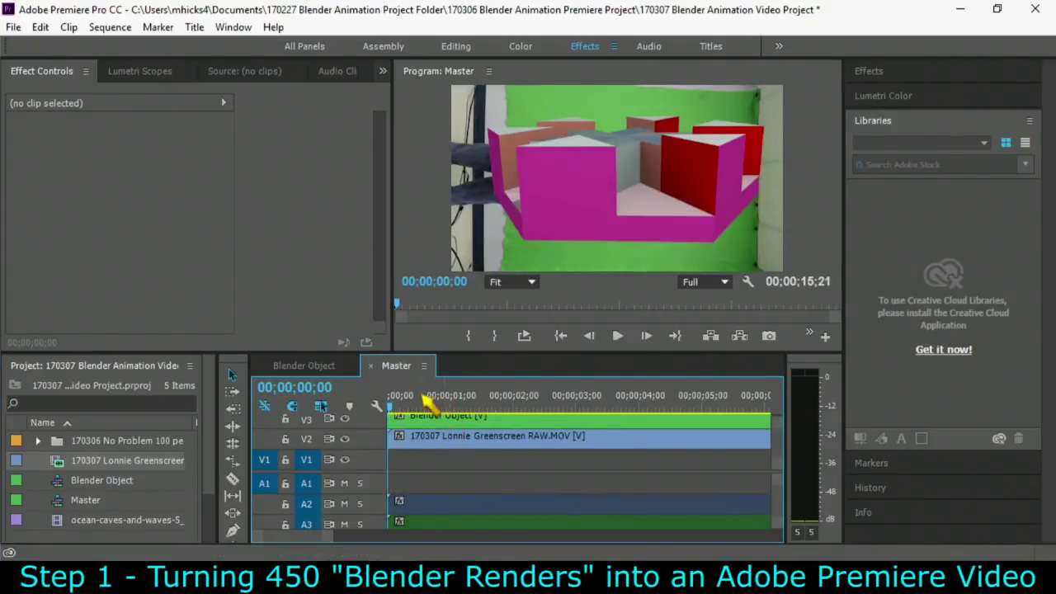
pyautogui.click(345, 418)
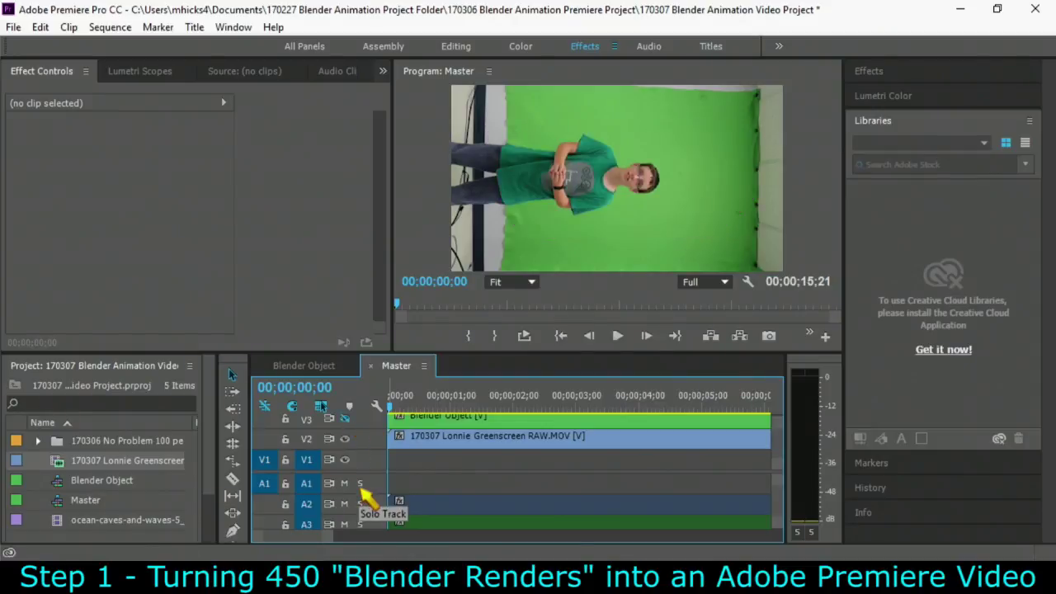
pyautogui.click(485, 435)
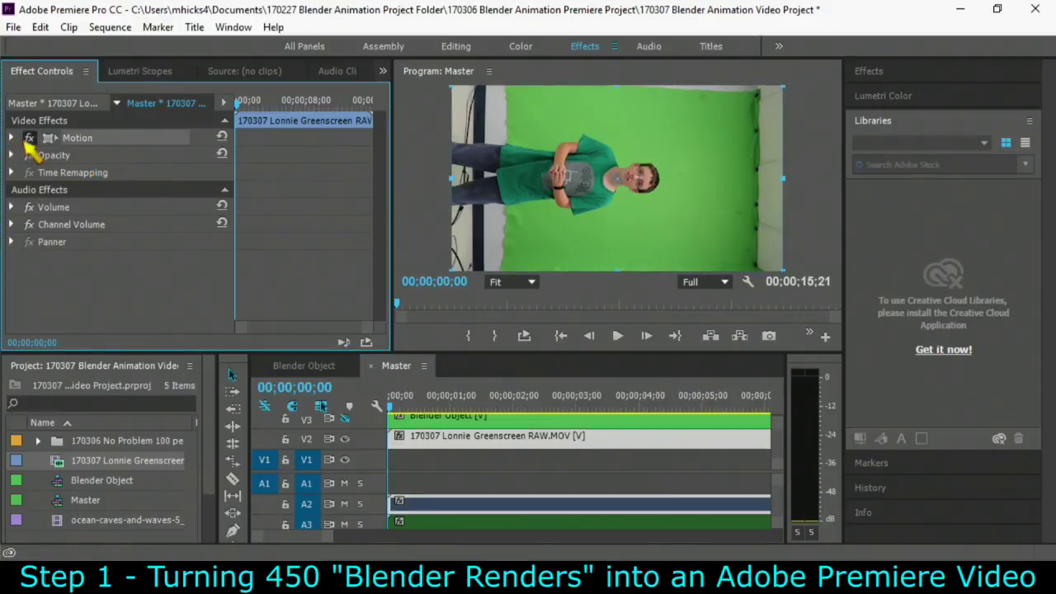
pyautogui.click(12, 137)
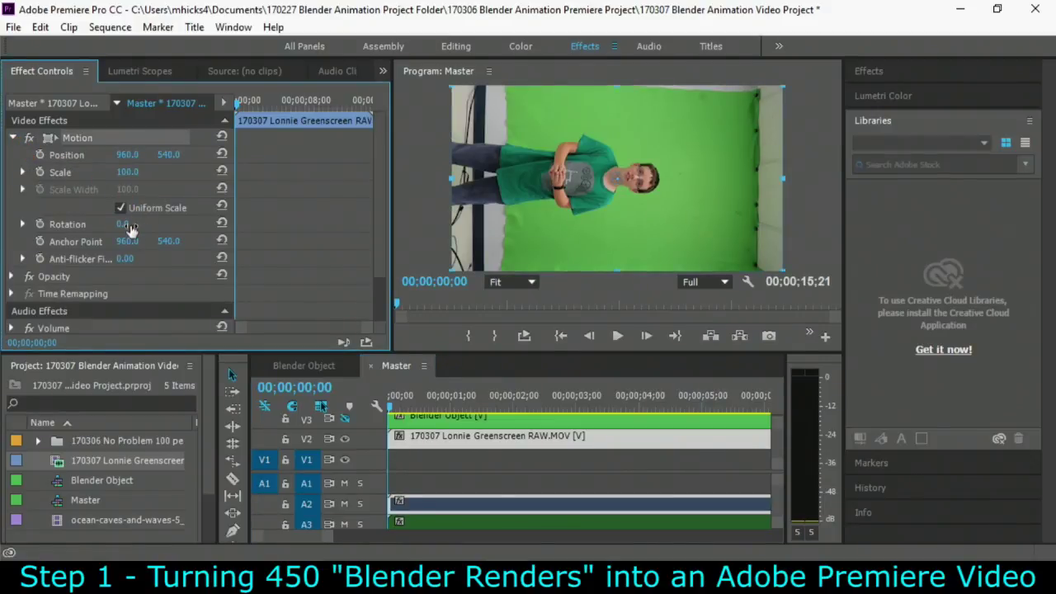
# Step: Rotate the greenscreen clip to -90° and move it right to Position X 1404
pyautogui.moveTo(122, 223); pyautogui.dragTo(46, 223)
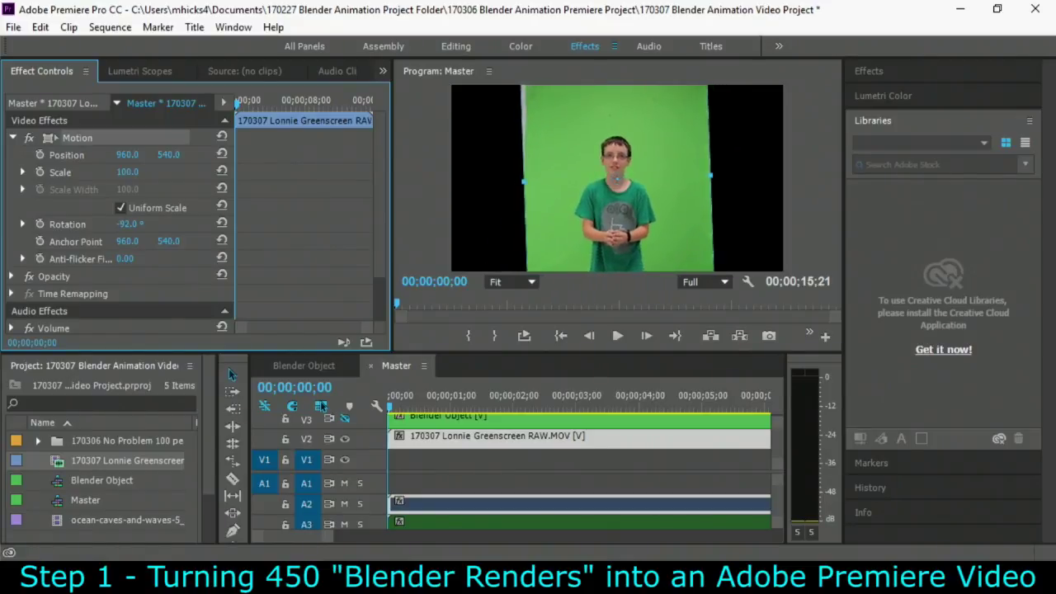
pyautogui.click(137, 226)
pyautogui.write('-')
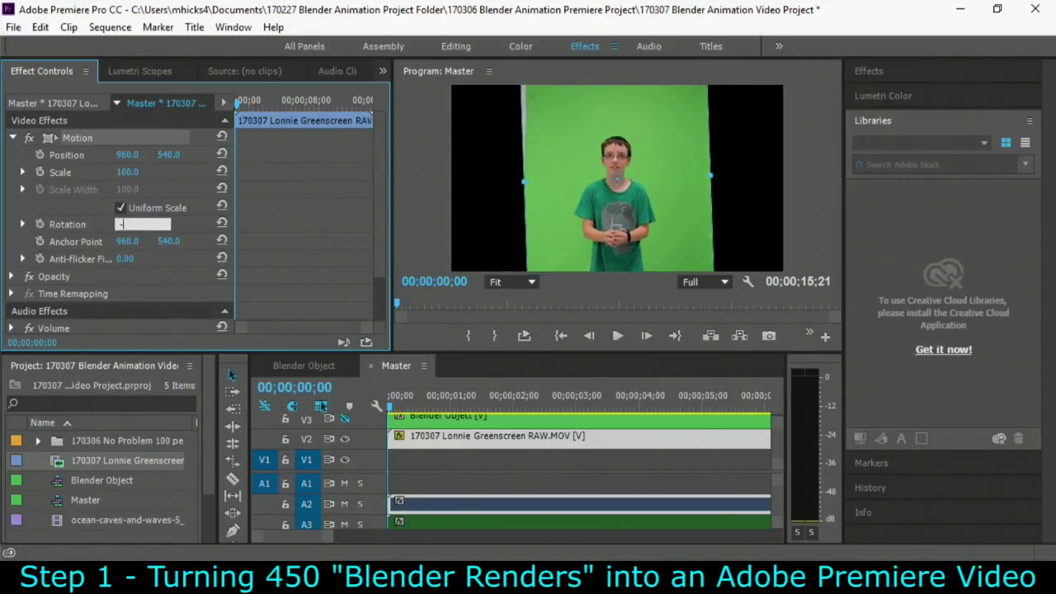
pyautogui.write('90')
pyautogui.press('Return')
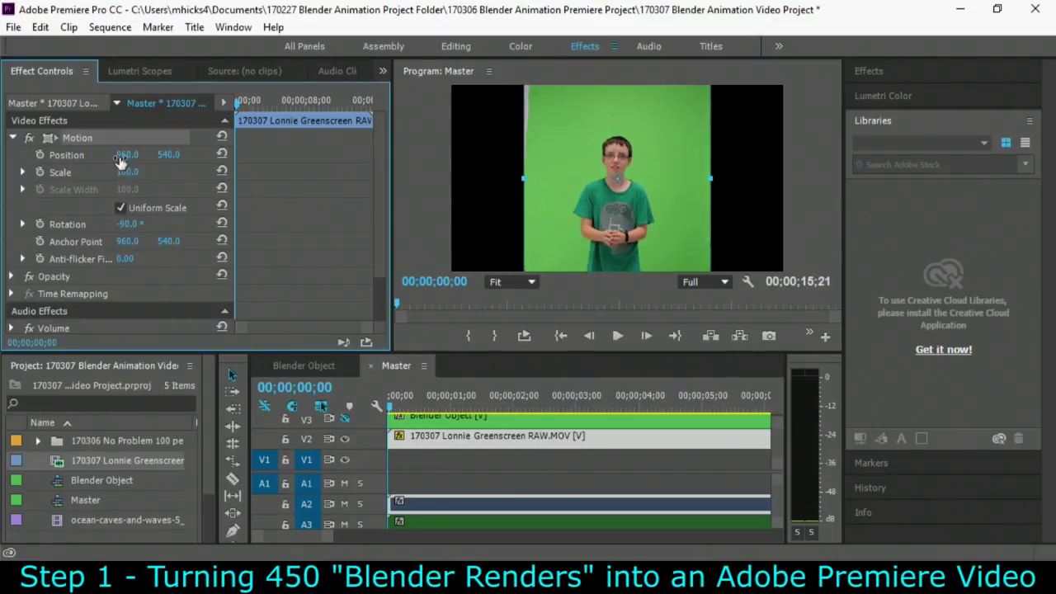
pyautogui.moveTo(128, 155); pyautogui.dragTo(494, 154)
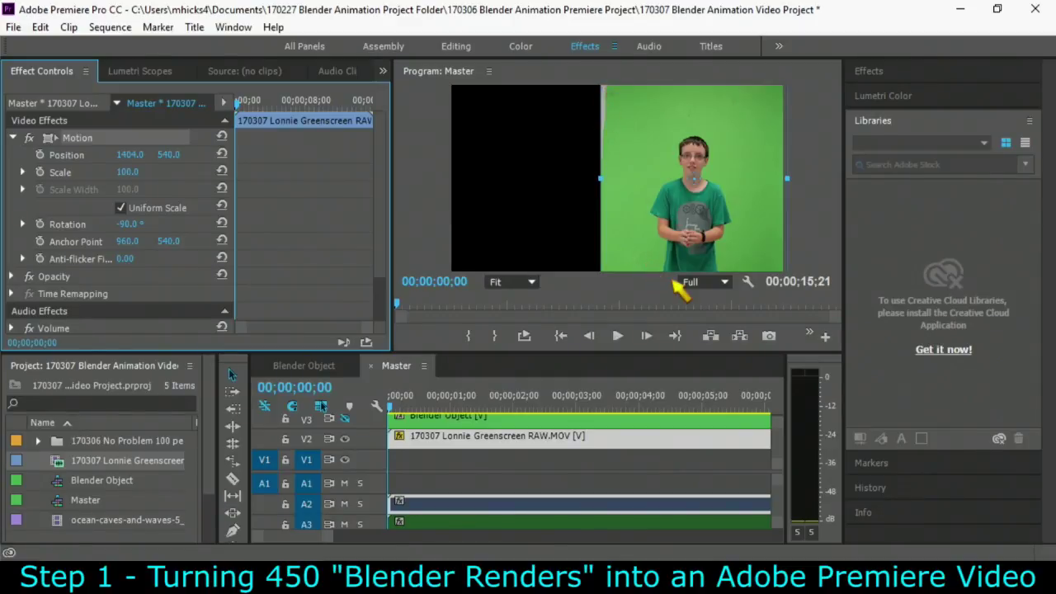
pyautogui.click(872, 73)
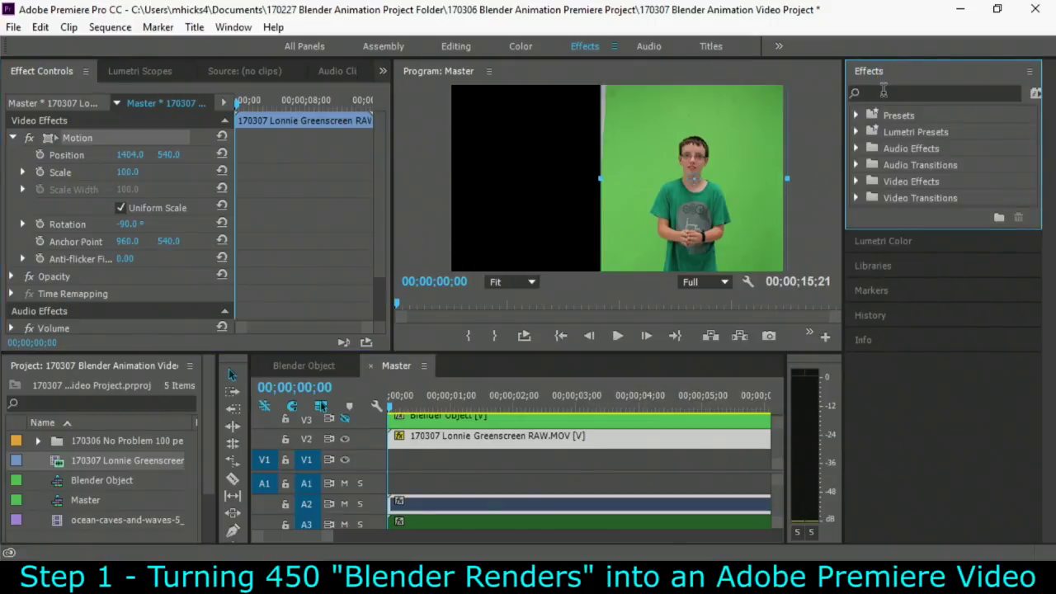
# Step: Search for the Crop effect and apply it to the greenscreen clip on V2
pyautogui.click(883, 90)
pyautogui.write('crop')
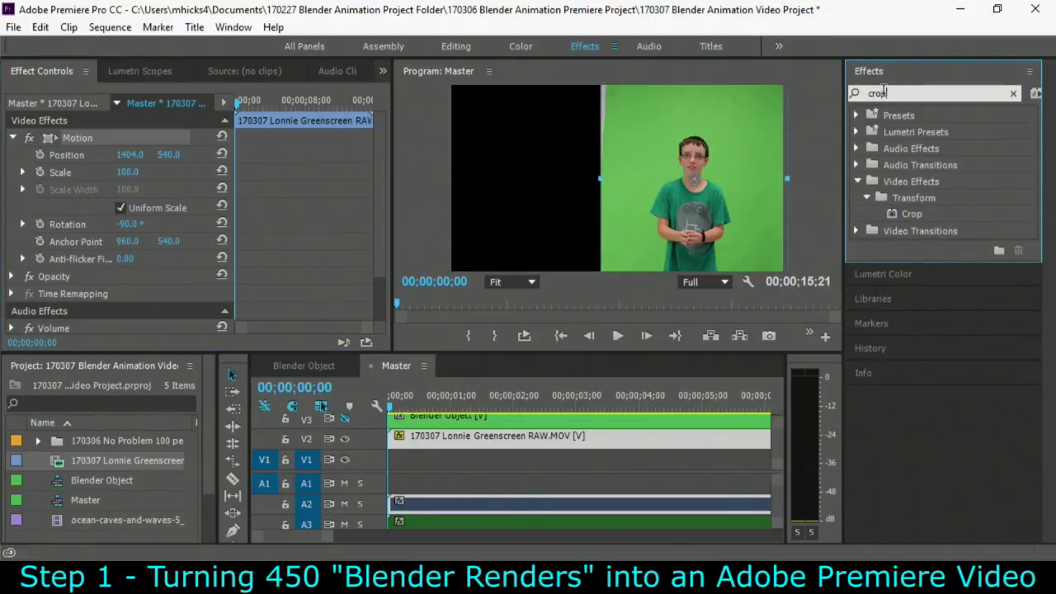
pyautogui.click(911, 214)
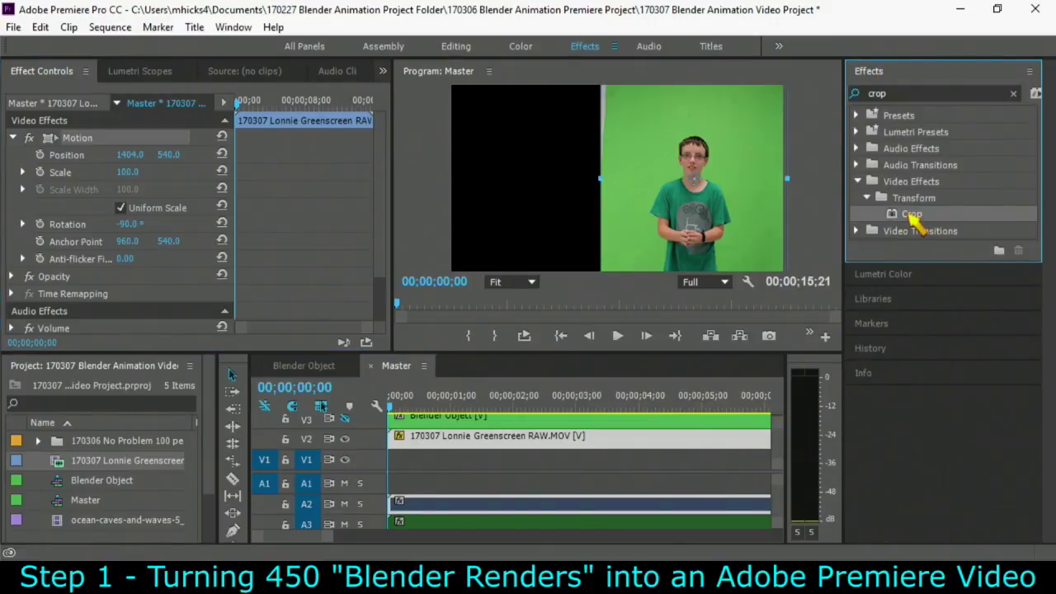
pyautogui.moveTo(687, 222); pyautogui.dragTo(534, 450)
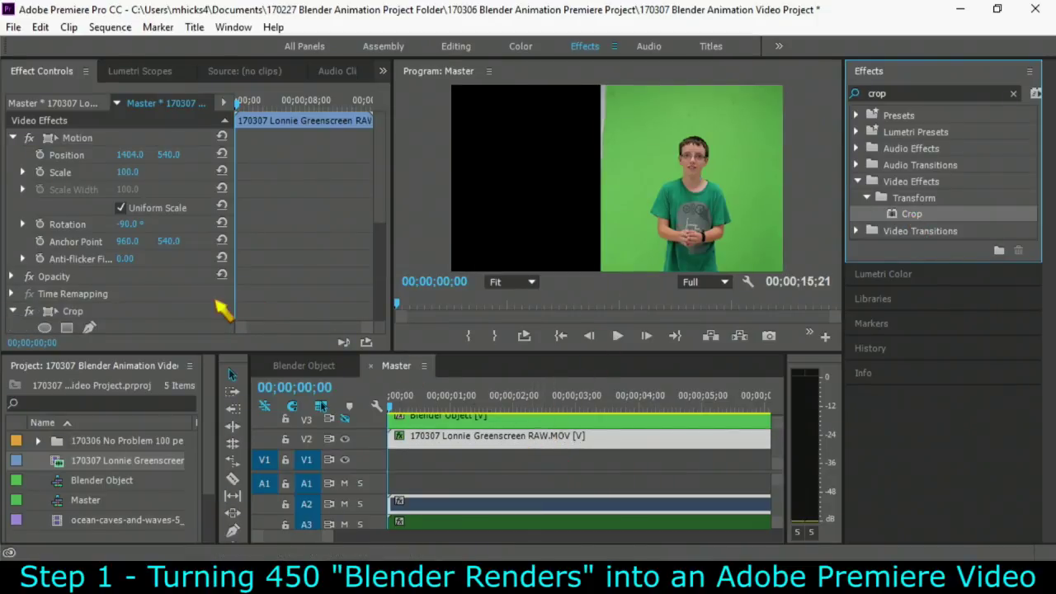
pyautogui.scroll(-5, 386, 231)
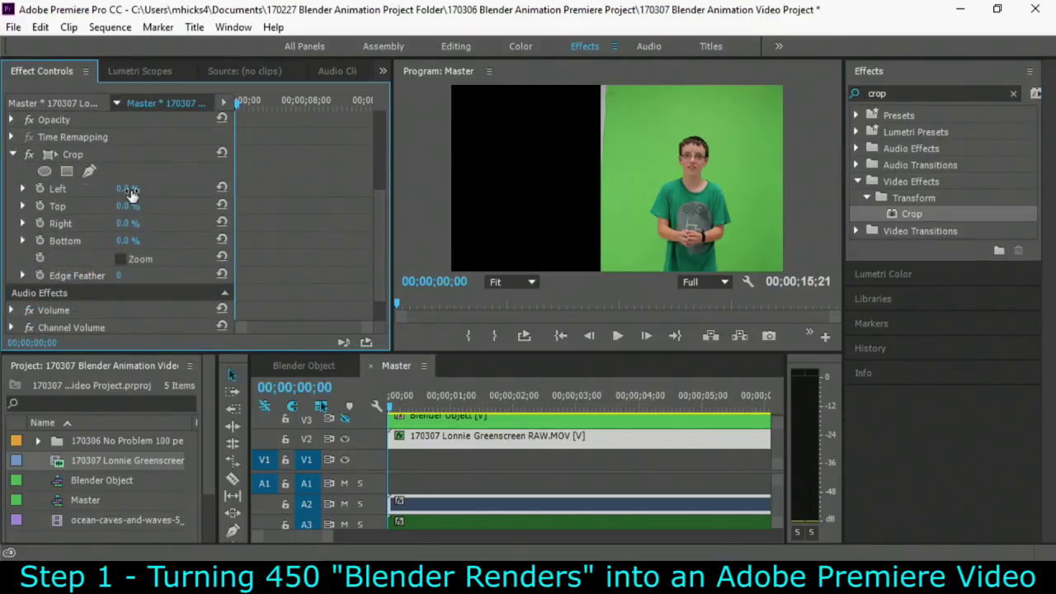
# Step: Crop the clip 21% from the left, 8% from the top and 34% from the right
pyautogui.moveTo(131, 190)
pyautogui.mouseDown()
pyautogui.moveTo(157, 193)
pyautogui.moveTo(147, 194)
pyautogui.mouseUp()
pyautogui.moveTo(137, 212)
pyautogui.mouseDown()
pyautogui.moveTo(156, 212)
pyautogui.moveTo(145, 212)
pyautogui.mouseUp()
pyautogui.moveTo(136, 211); pyautogui.dragTo(142, 212)
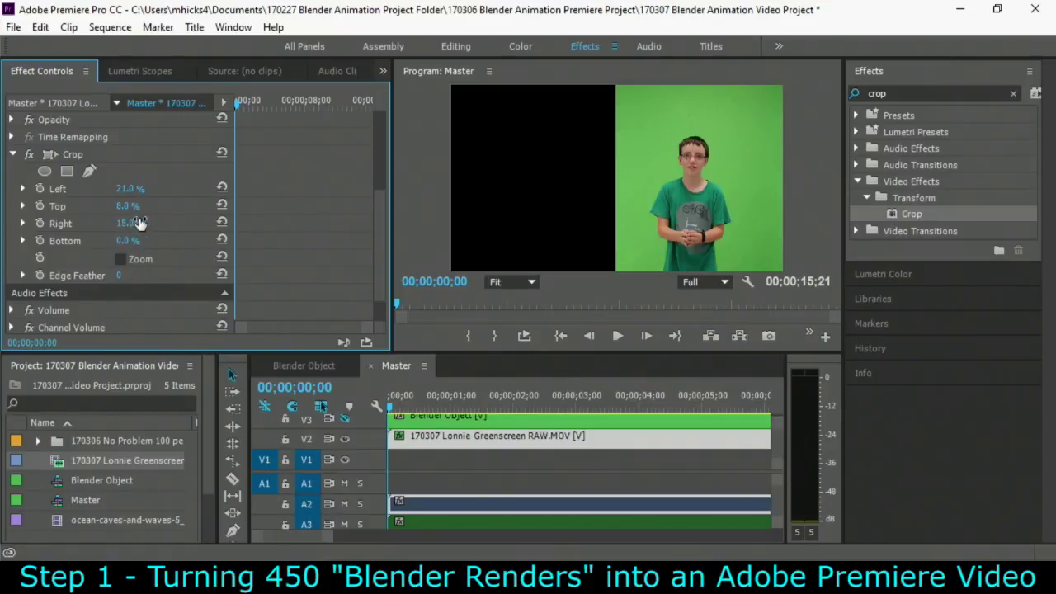
pyautogui.moveTo(141, 223); pyautogui.dragTo(155, 223)
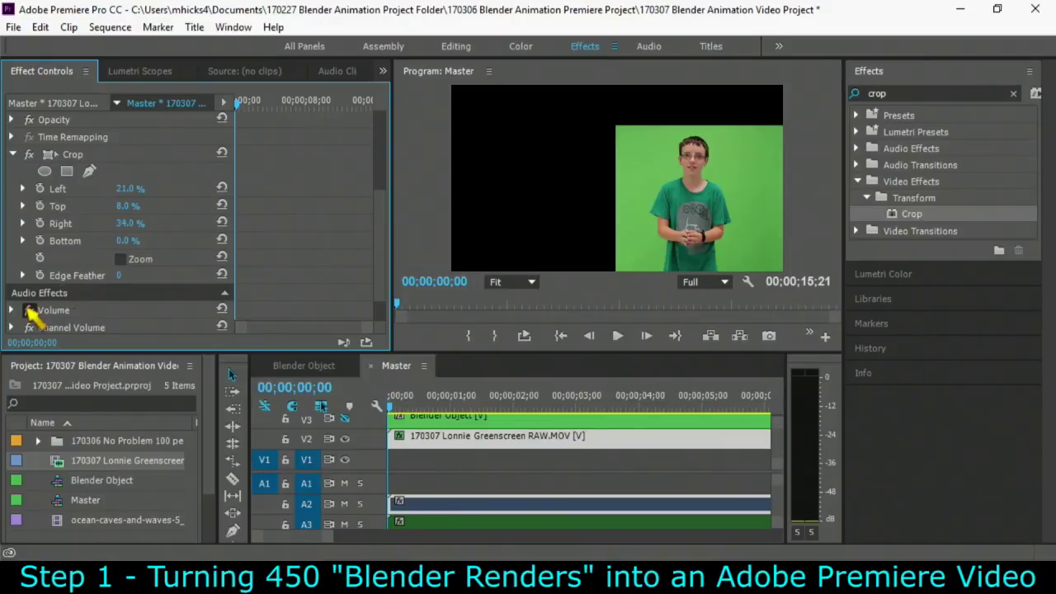
pyautogui.moveTo(417, 402); pyautogui.dragTo(600, 406)
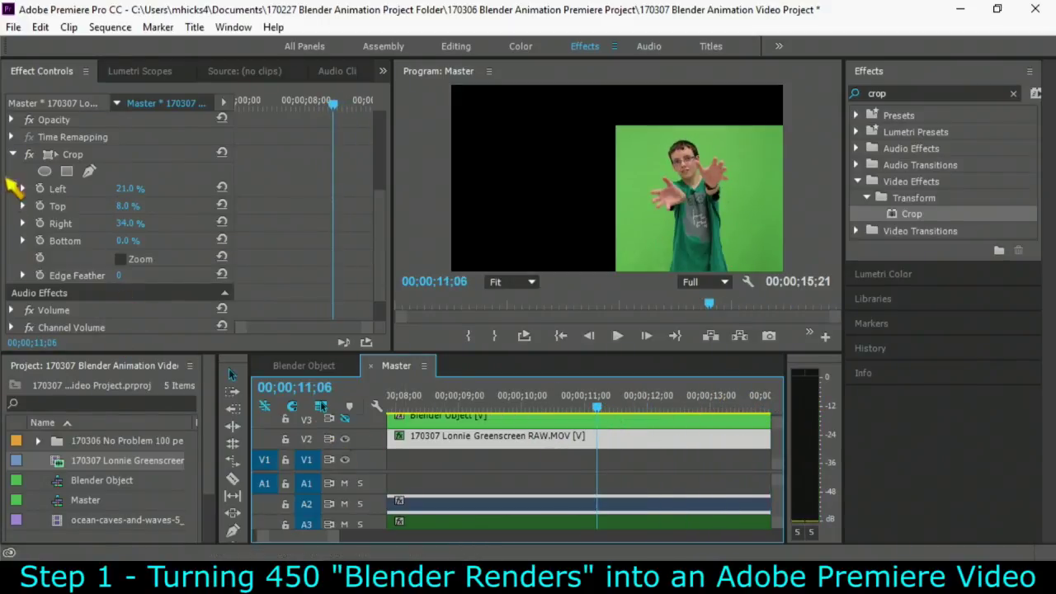
pyautogui.click(13, 154)
# Step: Search for the Levels effect and apply it to the greenscreen clip
pyautogui.click(82, 242)
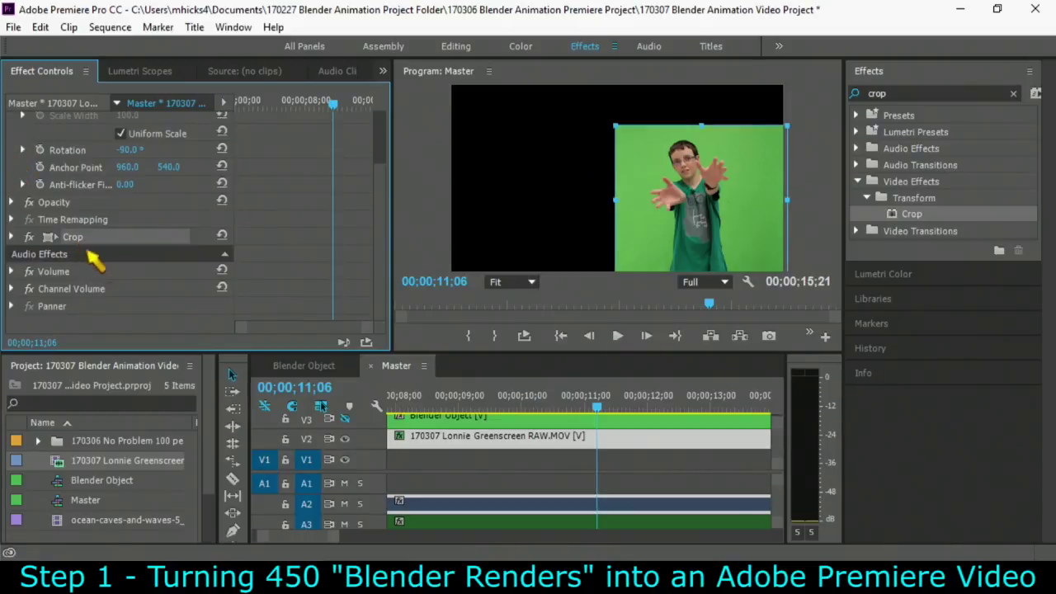
pyautogui.hotkey('shift', '7')
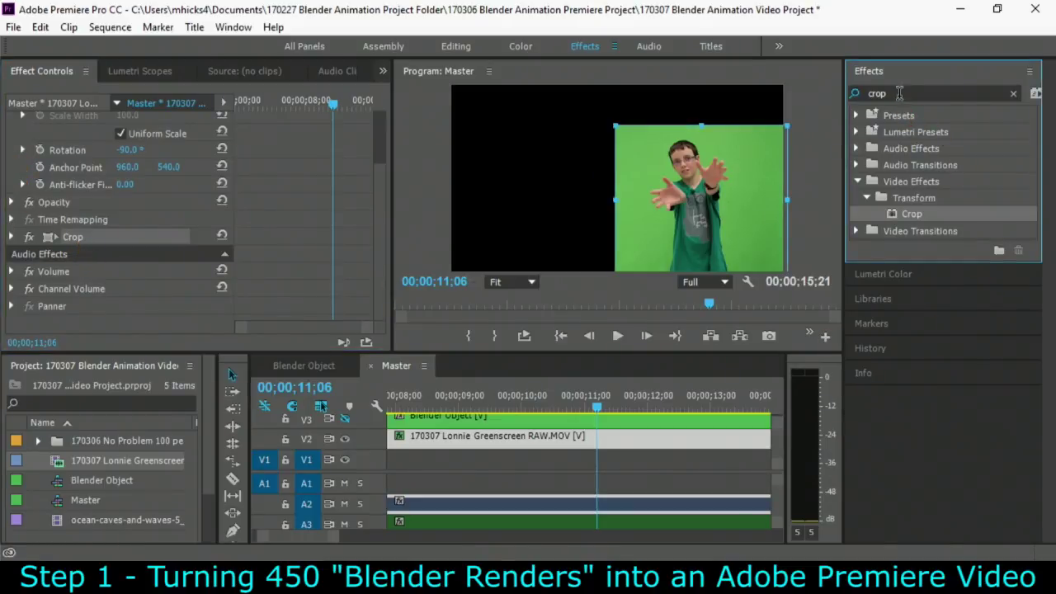
pyautogui.write('level')
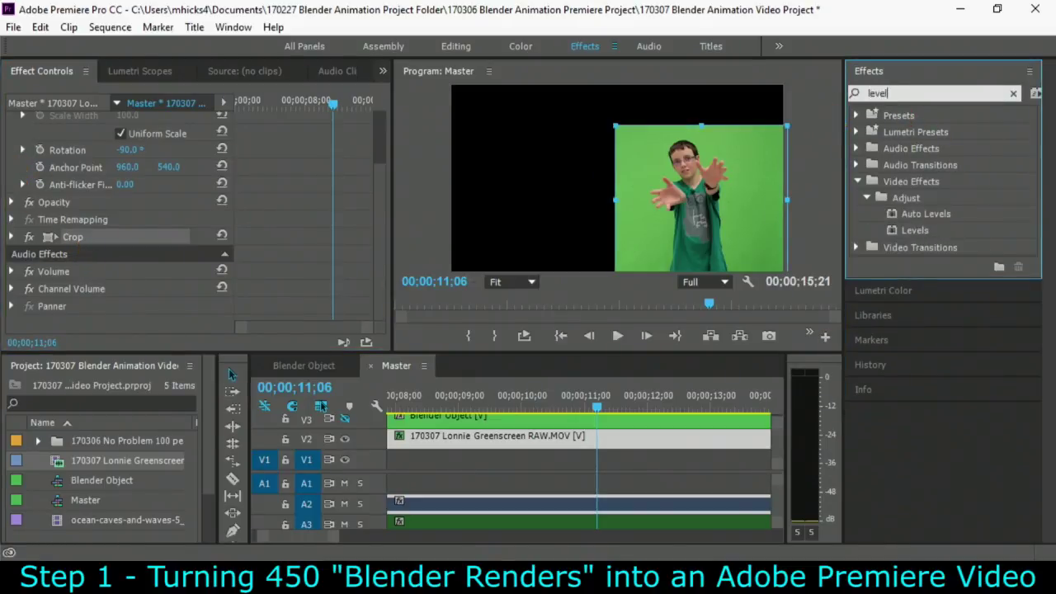
pyautogui.click(917, 234)
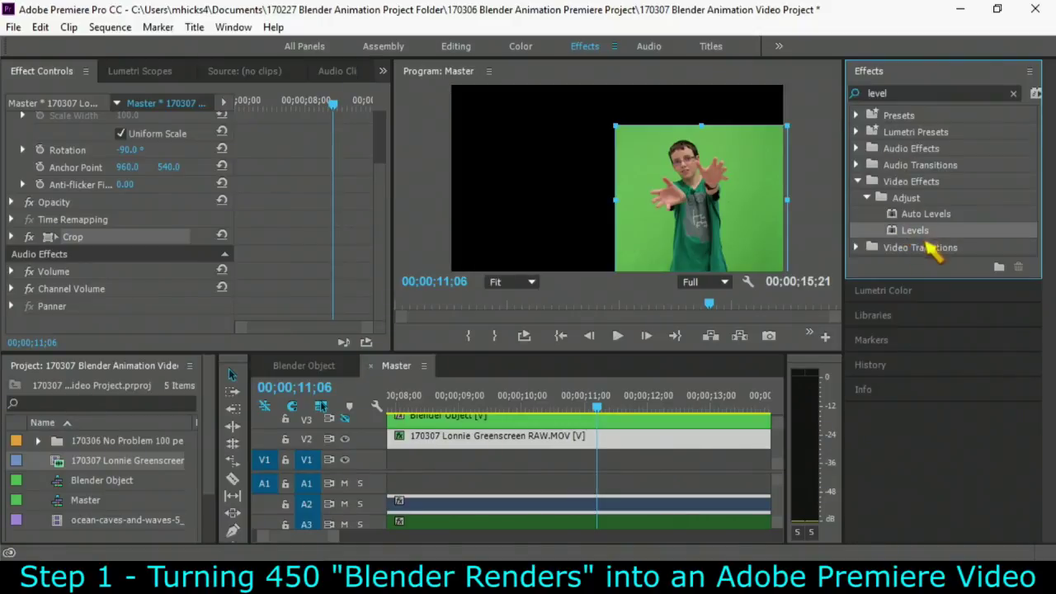
pyautogui.moveTo(913, 233); pyautogui.dragTo(694, 438)
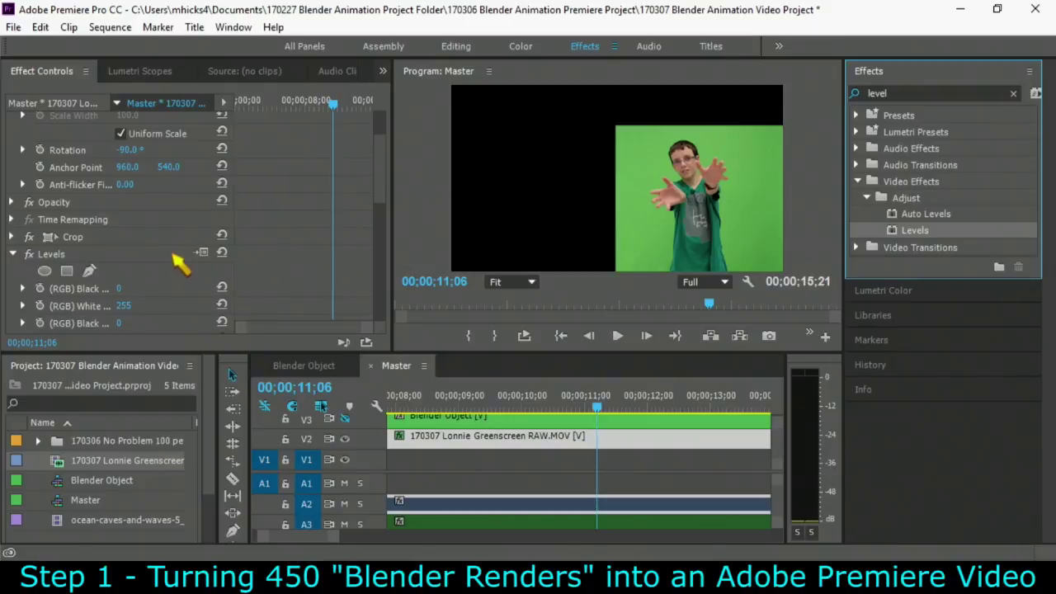
pyautogui.click(12, 254)
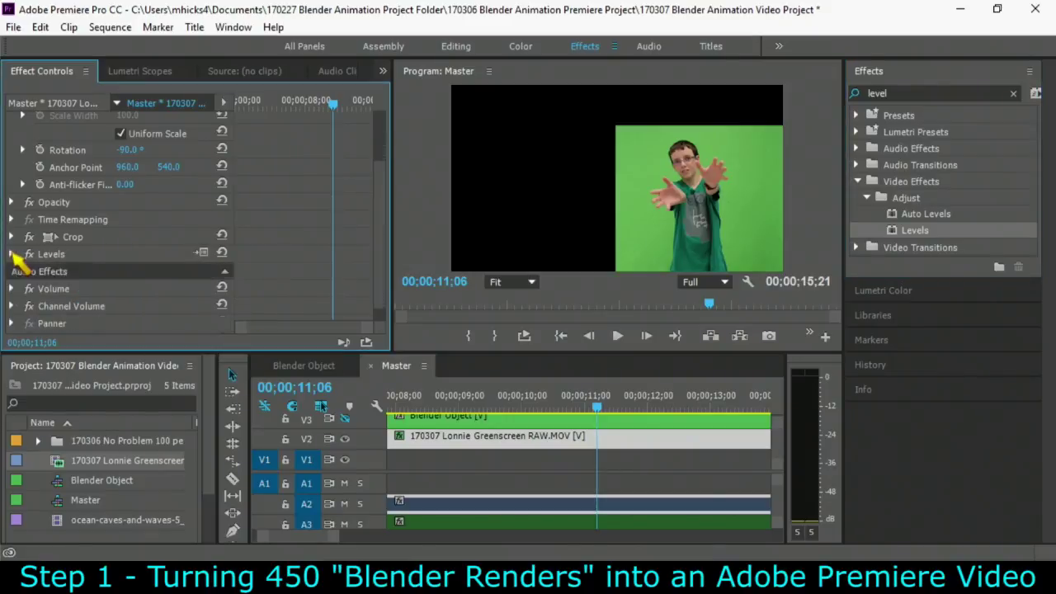
# Step: Set Levels input to 24, 1.19 and 227, then toggle the effect off and on to compare
pyautogui.click(203, 253)
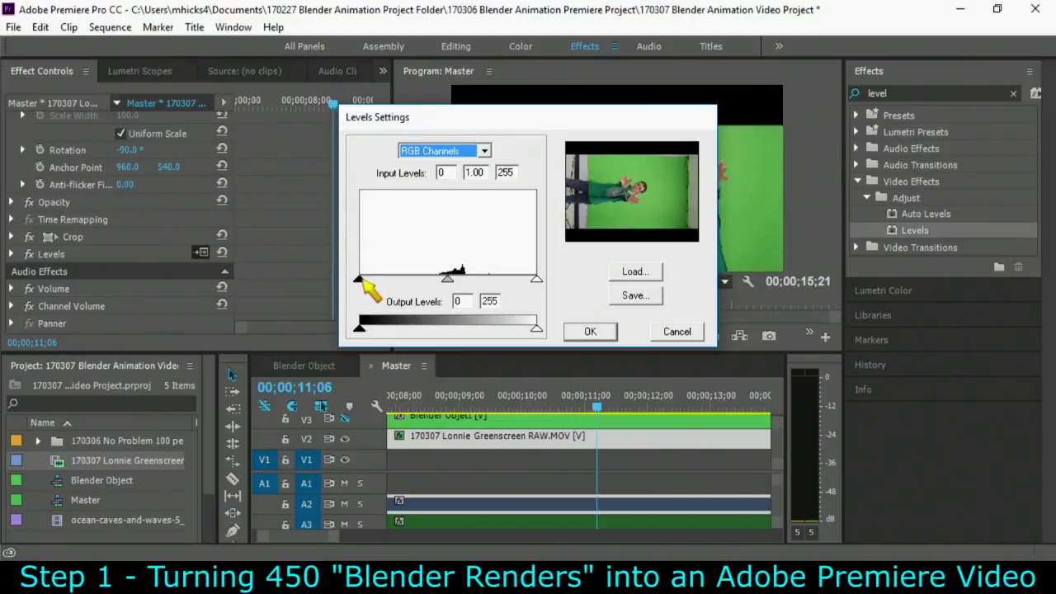
pyautogui.moveTo(359, 279)
pyautogui.mouseDown()
pyautogui.moveTo(480, 280)
pyautogui.moveTo(365, 281)
pyautogui.moveTo(374, 281)
pyautogui.mouseUp()
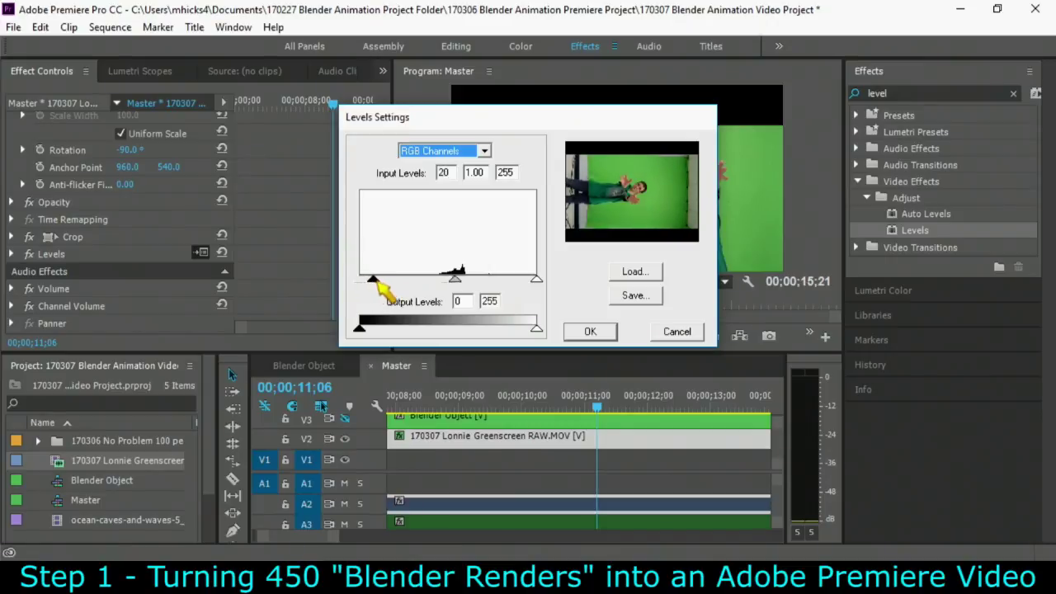
pyautogui.moveTo(536, 278); pyautogui.dragTo(517, 281)
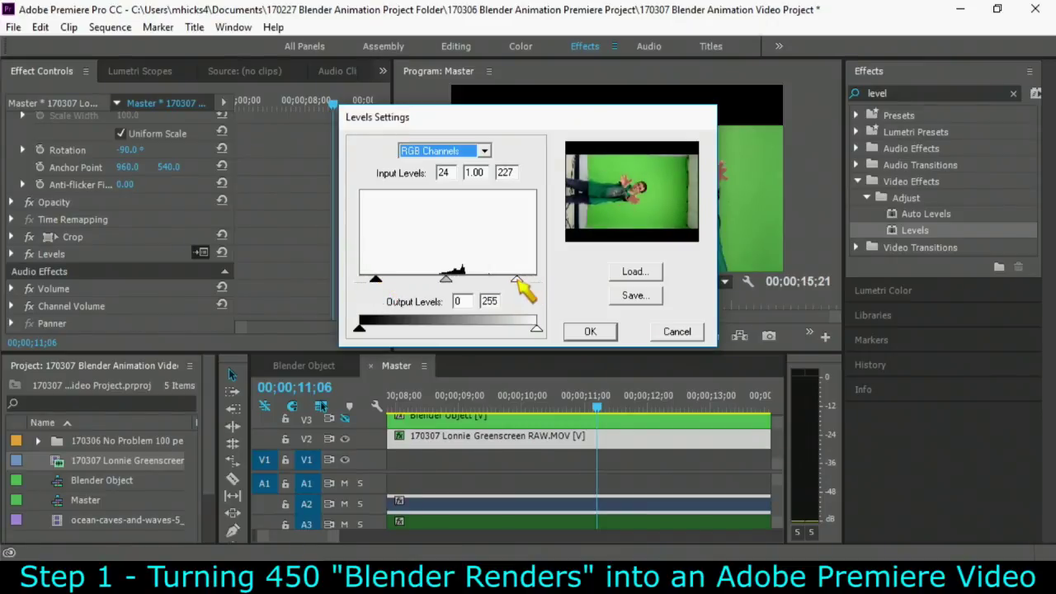
pyautogui.moveTo(447, 280)
pyautogui.mouseDown()
pyautogui.moveTo(459, 281)
pyautogui.moveTo(414, 281)
pyautogui.moveTo(445, 287)
pyautogui.mouseUp()
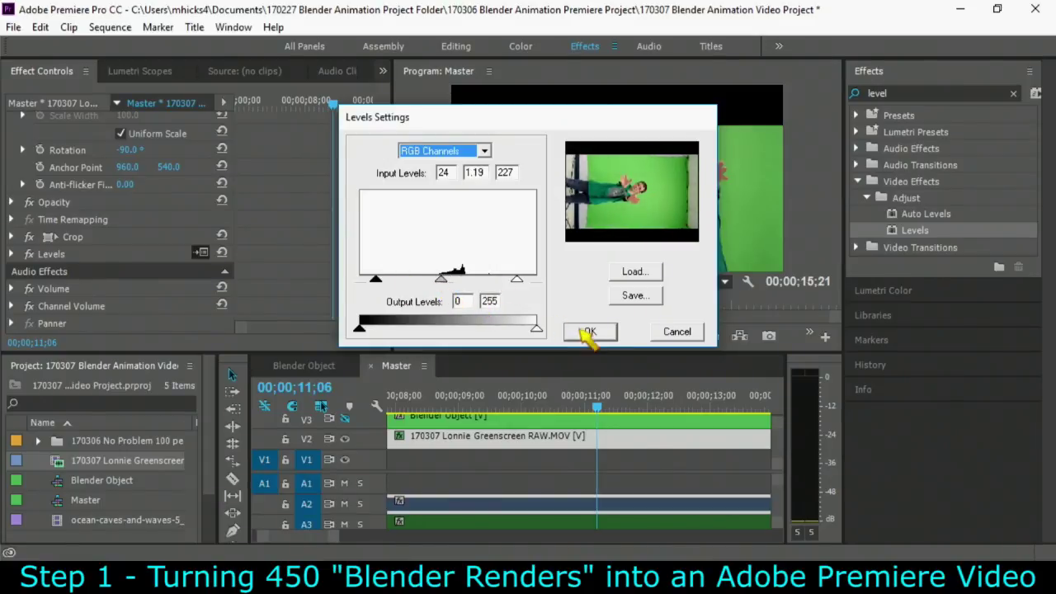
pyautogui.click(587, 331)
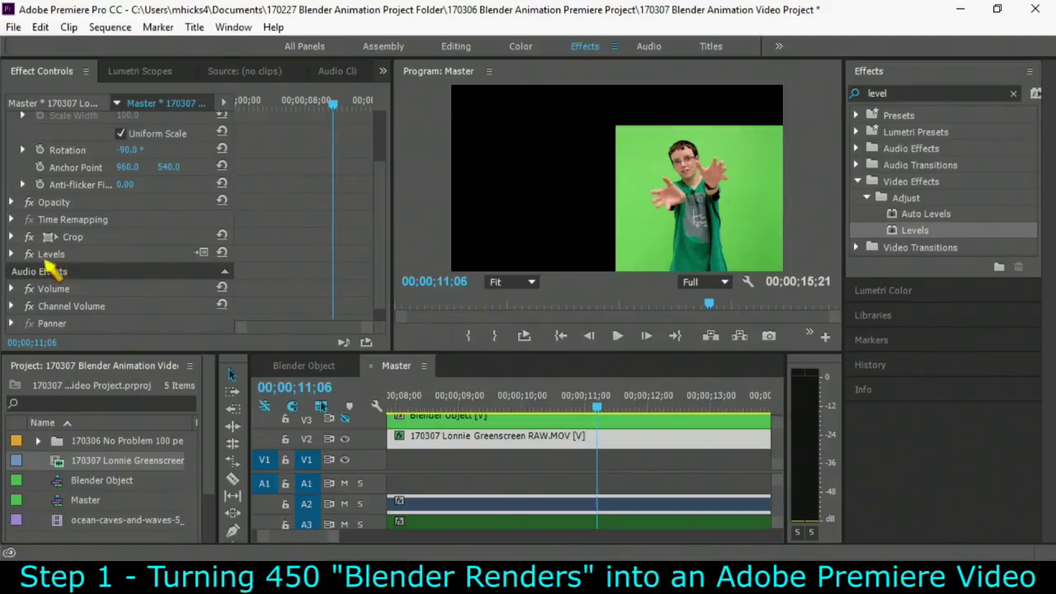
pyautogui.click(34, 256)
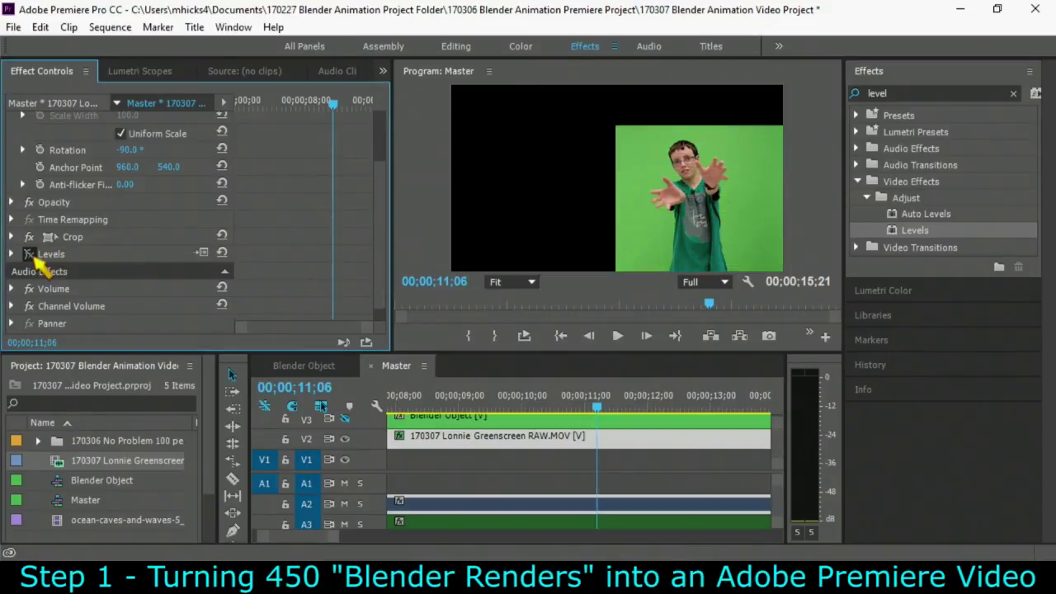
pyautogui.click(34, 256)
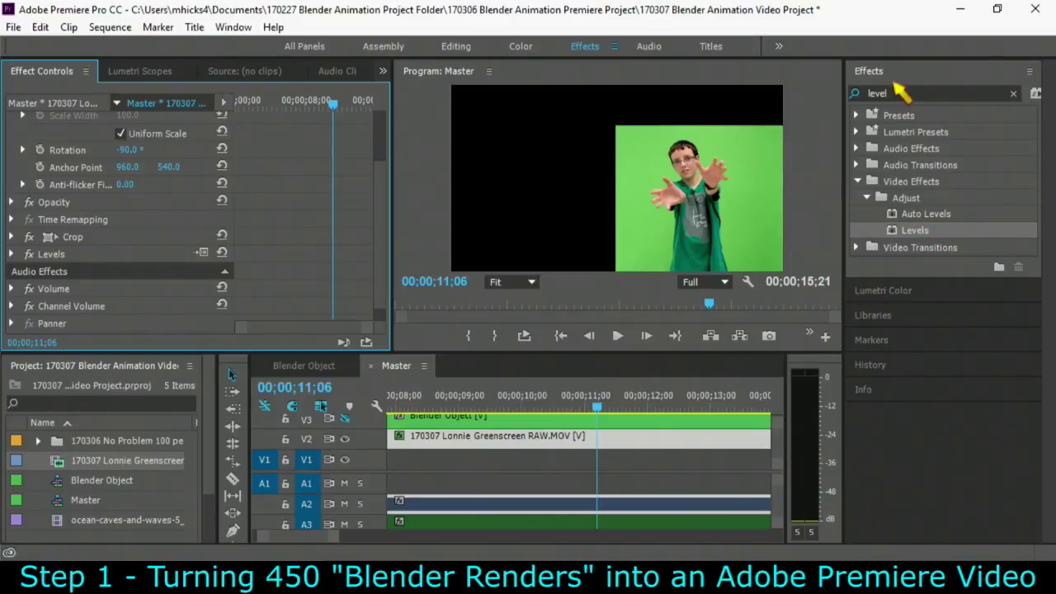
# Step: Search 'key' and apply Ultra Key to the greenscreen clip on V2
pyautogui.doubleClick(899, 93)
pyautogui.write('key')
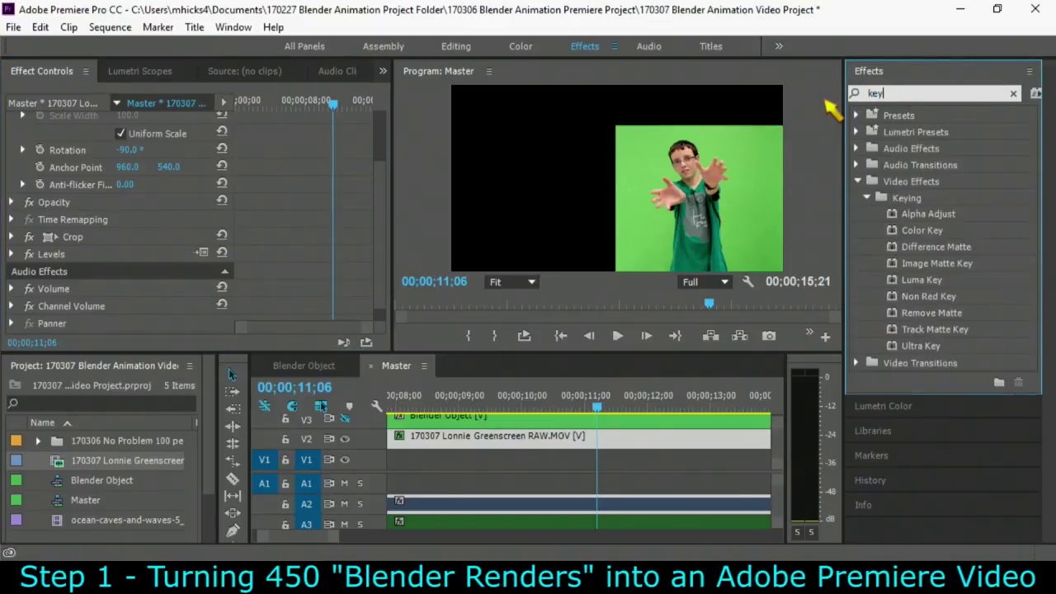
pyautogui.click(924, 347)
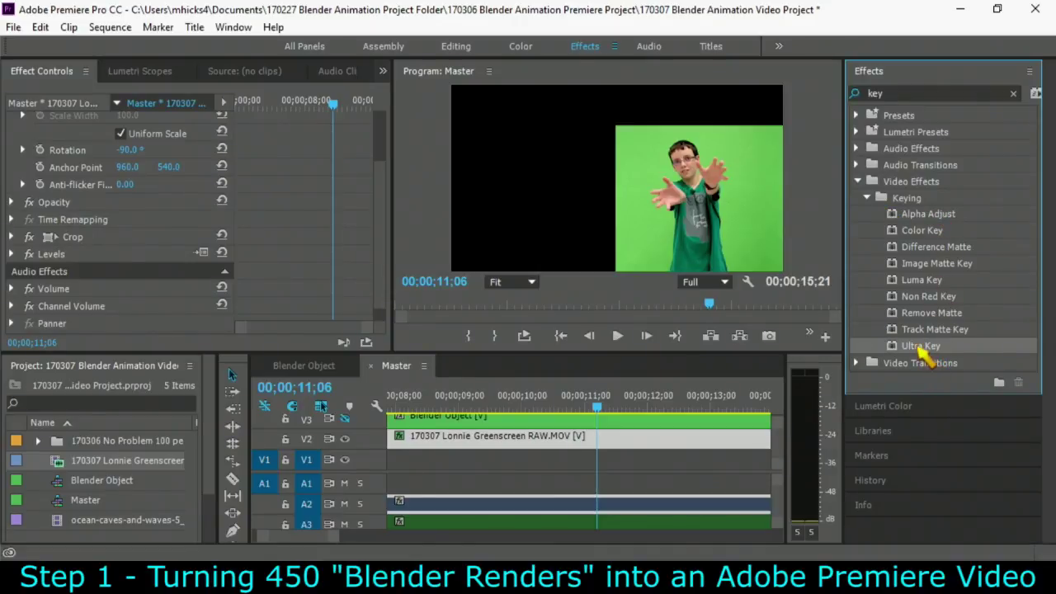
pyautogui.moveTo(726, 377); pyautogui.dragTo(711, 447)
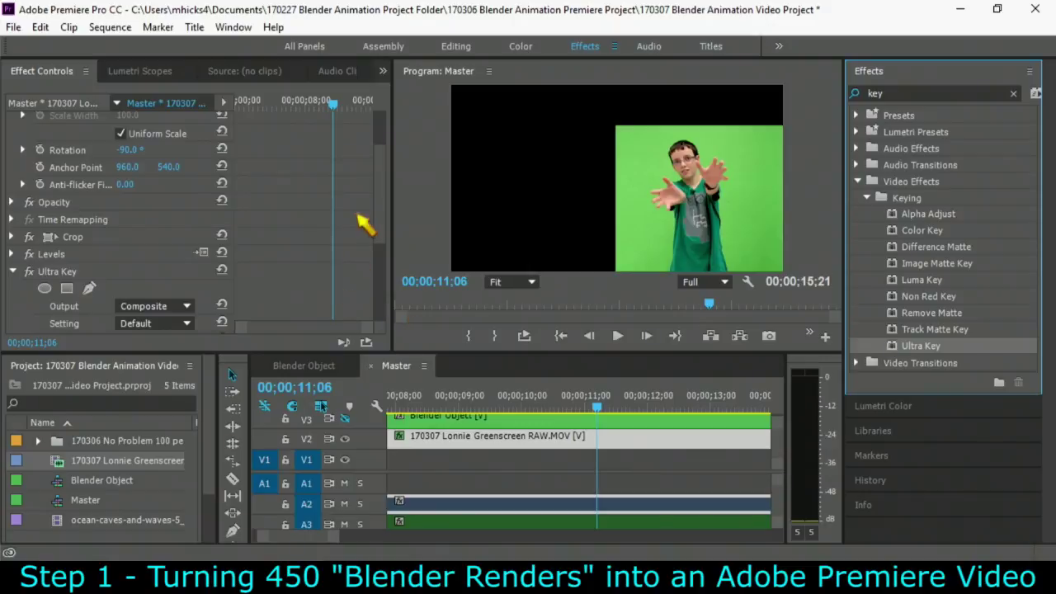
# Step: Sample the green background with the Ultra Key eyedropper and set Output to Alpha Channel
pyautogui.moveTo(381, 226); pyautogui.dragTo(387, 276)
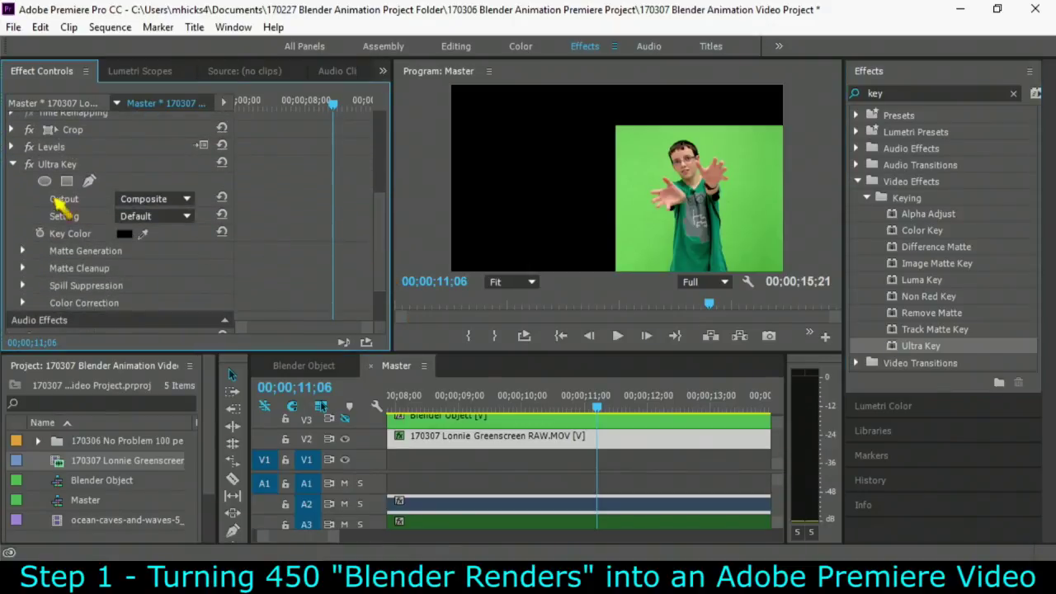
pyautogui.moveTo(142, 234); pyautogui.dragTo(147, 228)
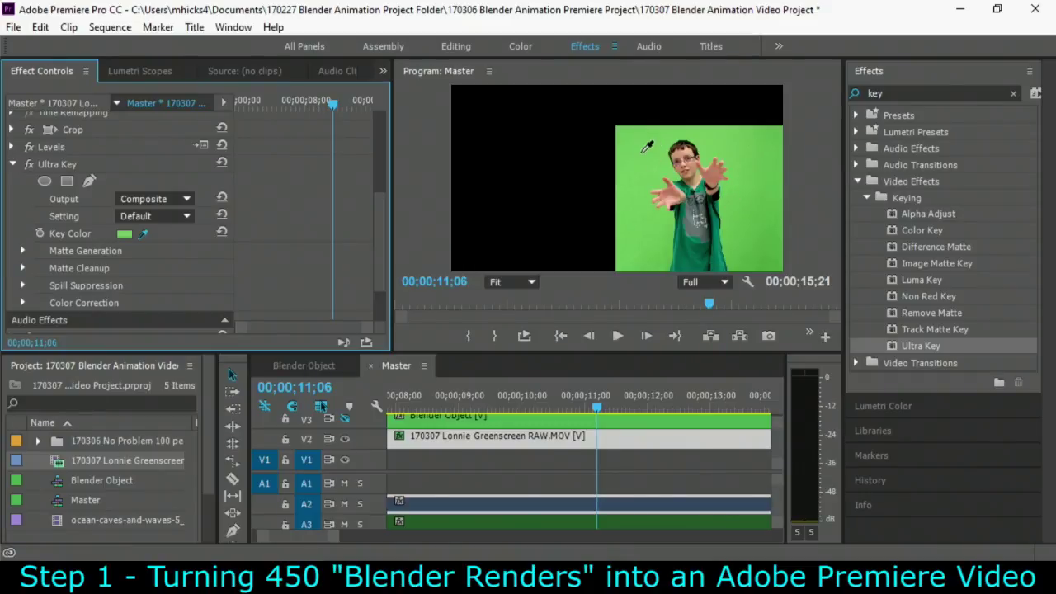
pyautogui.moveTo(646, 147); pyautogui.dragTo(645, 153)
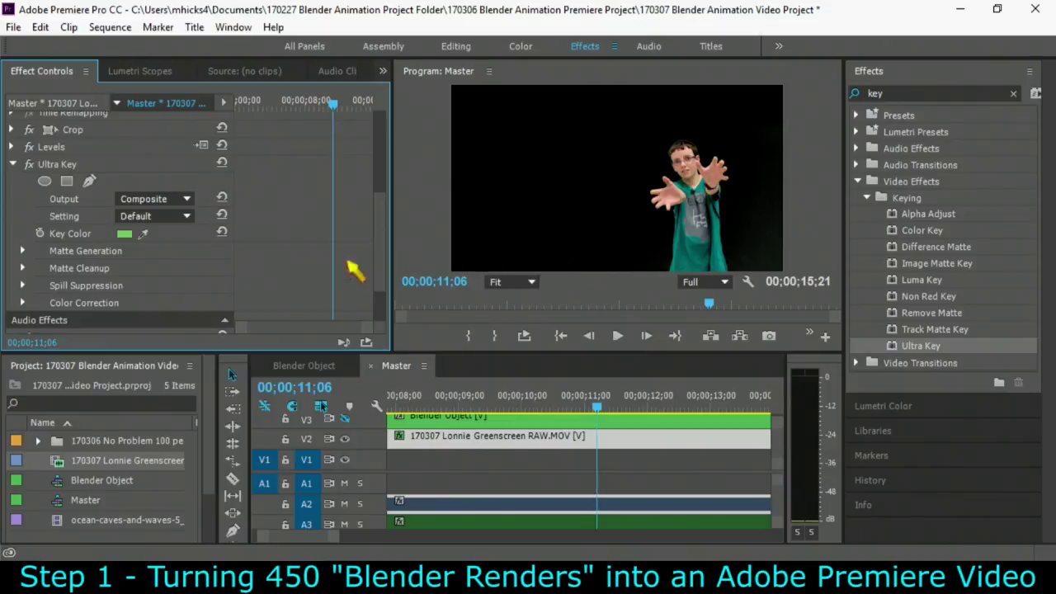
pyautogui.click(189, 200)
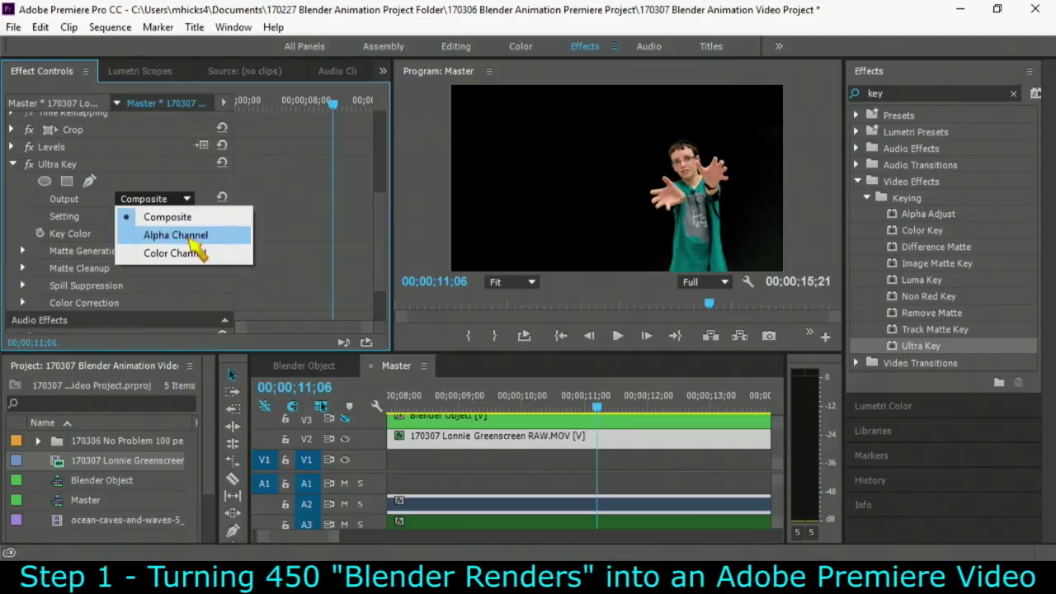
pyautogui.click(176, 235)
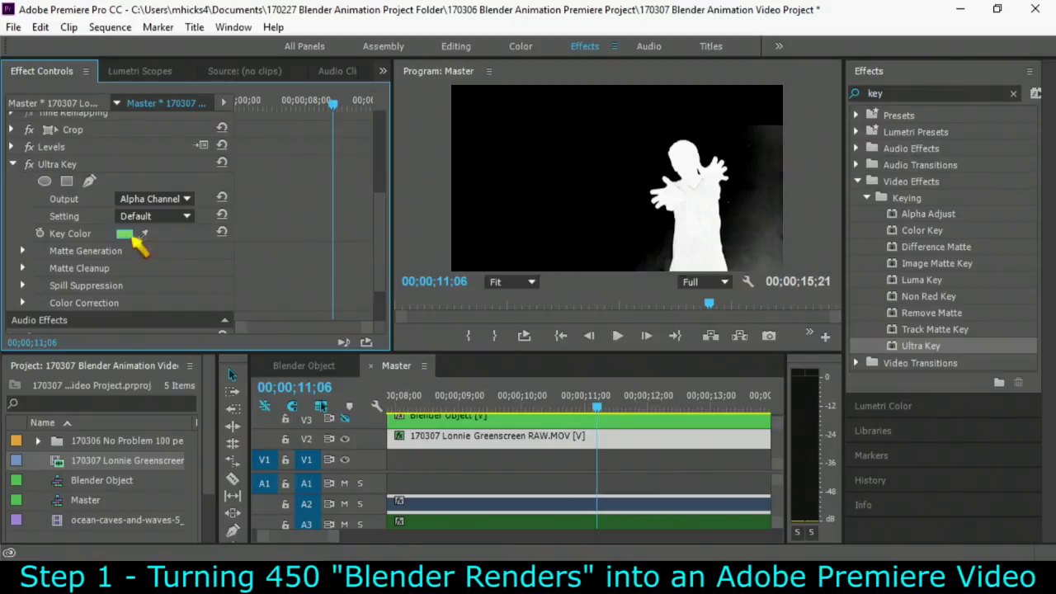
# Step: Resample the green backdrop as the Ultra Key colour with the eyedropper
pyautogui.moveTo(143, 234); pyautogui.dragTo(518, 244)
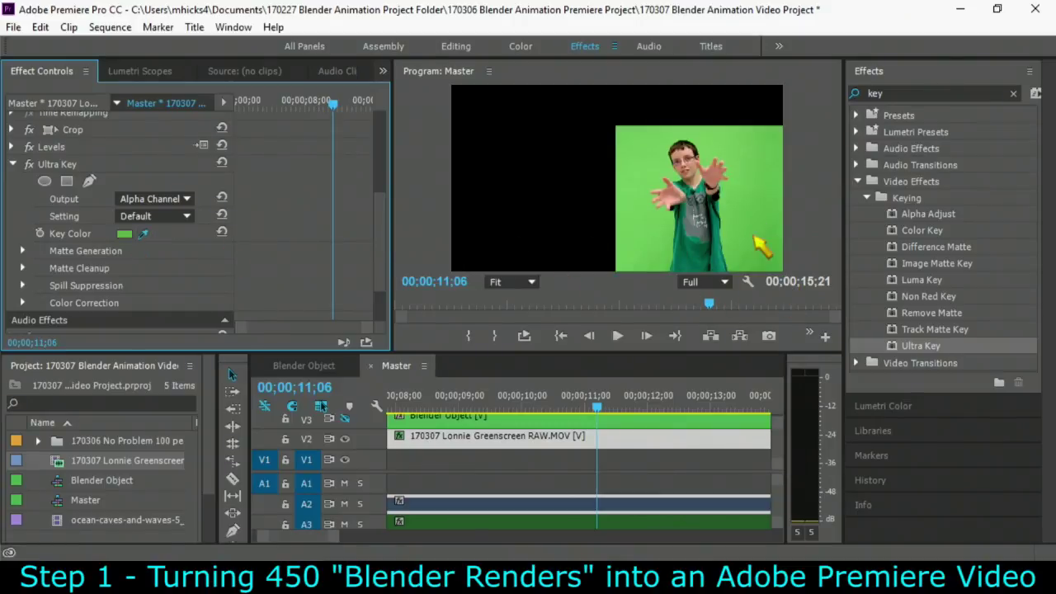
pyautogui.moveTo(760, 245); pyautogui.dragTo(761, 246)
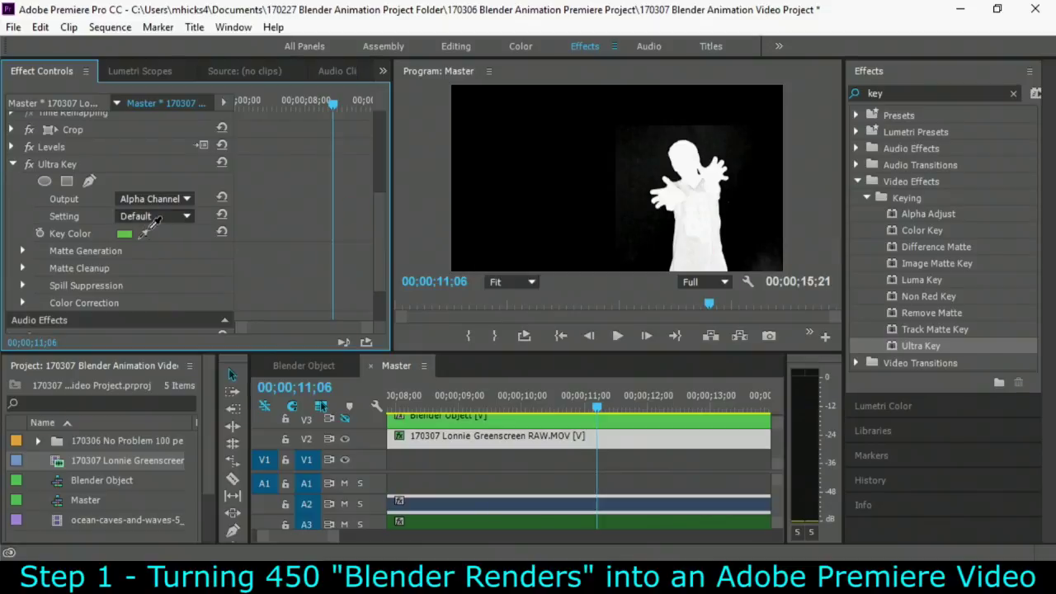
pyautogui.moveTo(144, 234); pyautogui.dragTo(705, 229)
pyautogui.moveTo(754, 191); pyautogui.dragTo(755, 191)
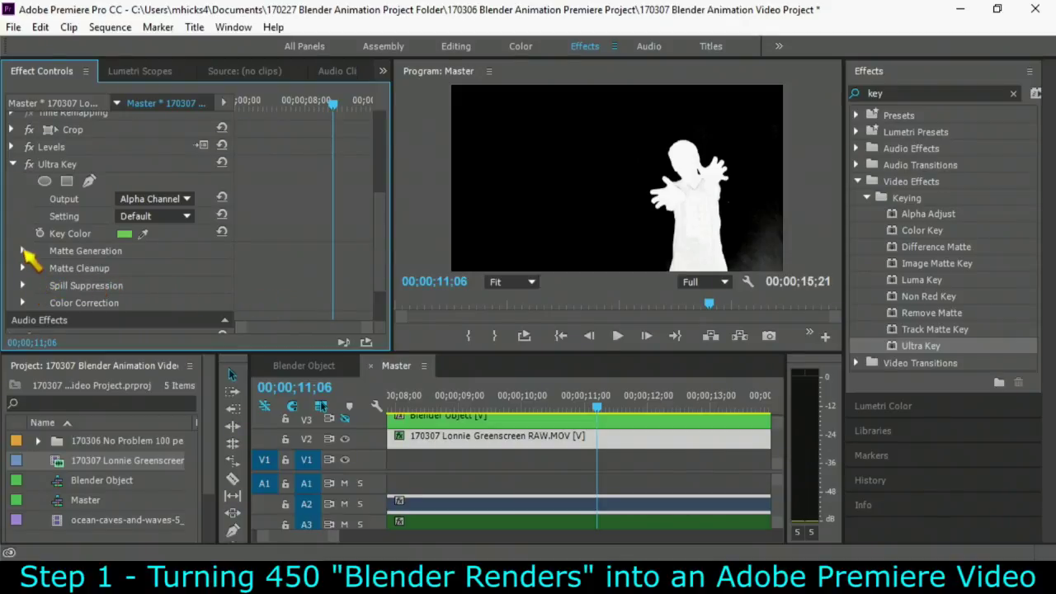
pyautogui.click(23, 250)
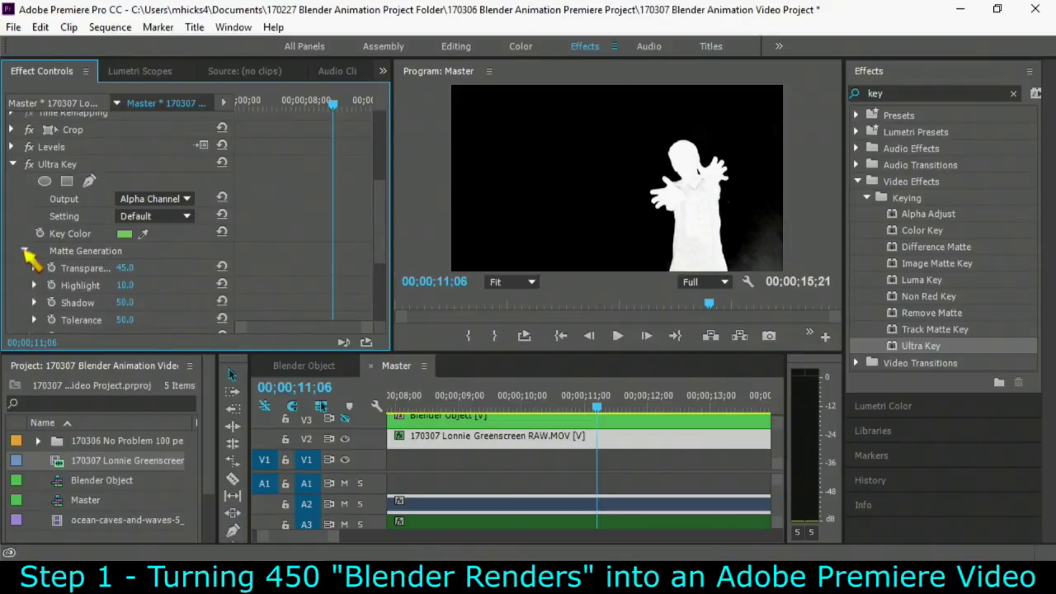
pyautogui.click(24, 251)
pyautogui.click(23, 268)
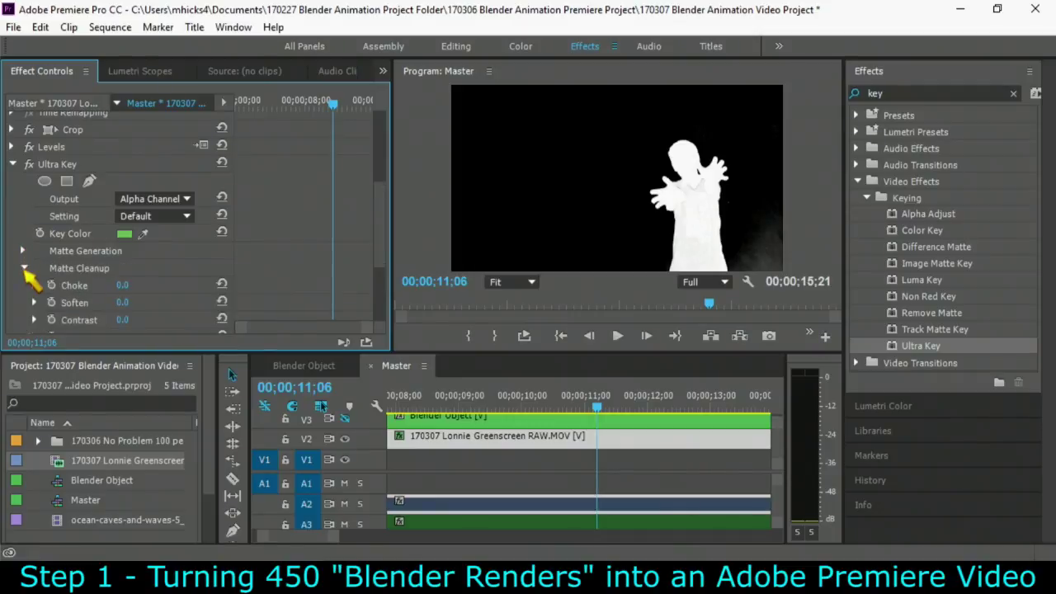
pyautogui.click(23, 268)
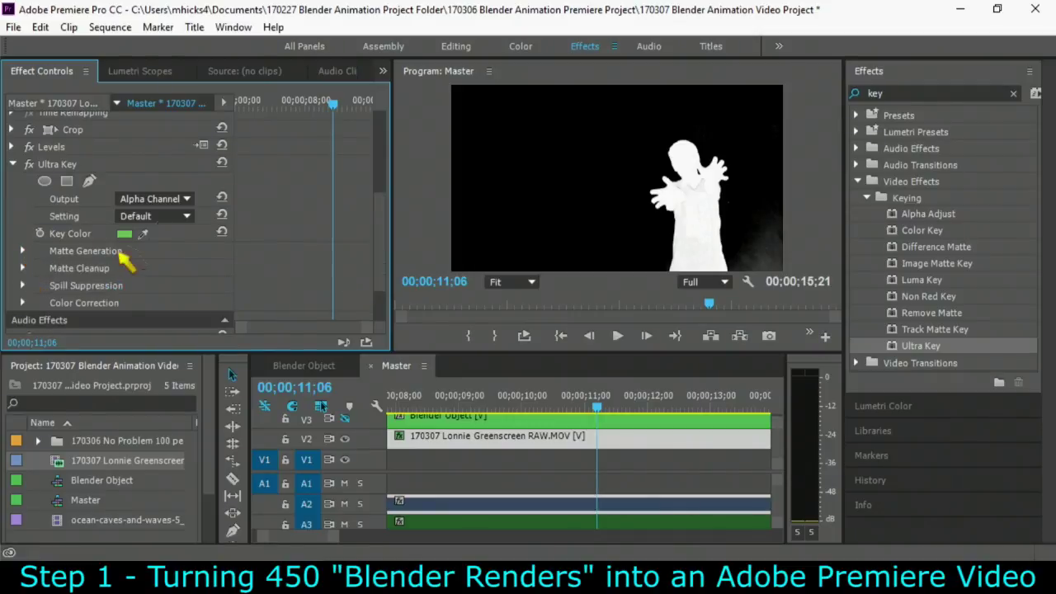
# Step: Set the Ultra Key setting to Aggressive and switch Output back to Composite
pyautogui.click(186, 216)
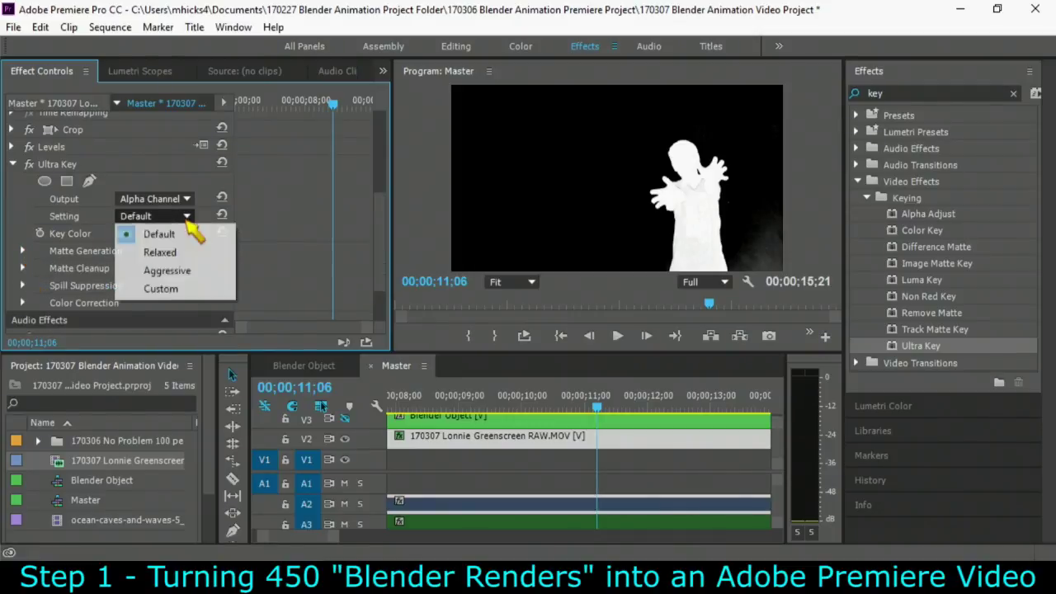
pyautogui.click(185, 278)
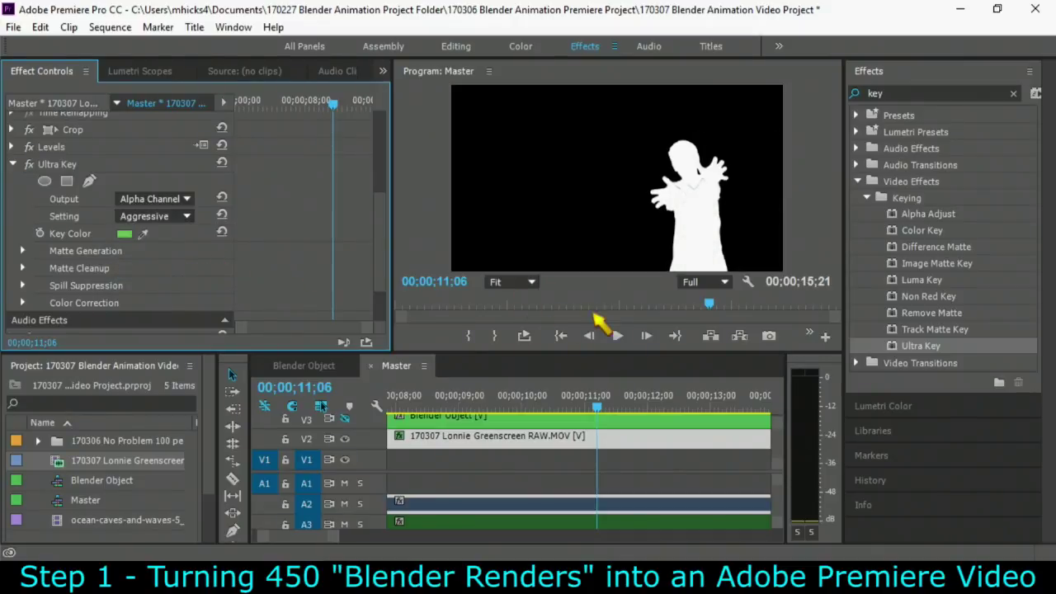
pyautogui.click(175, 203)
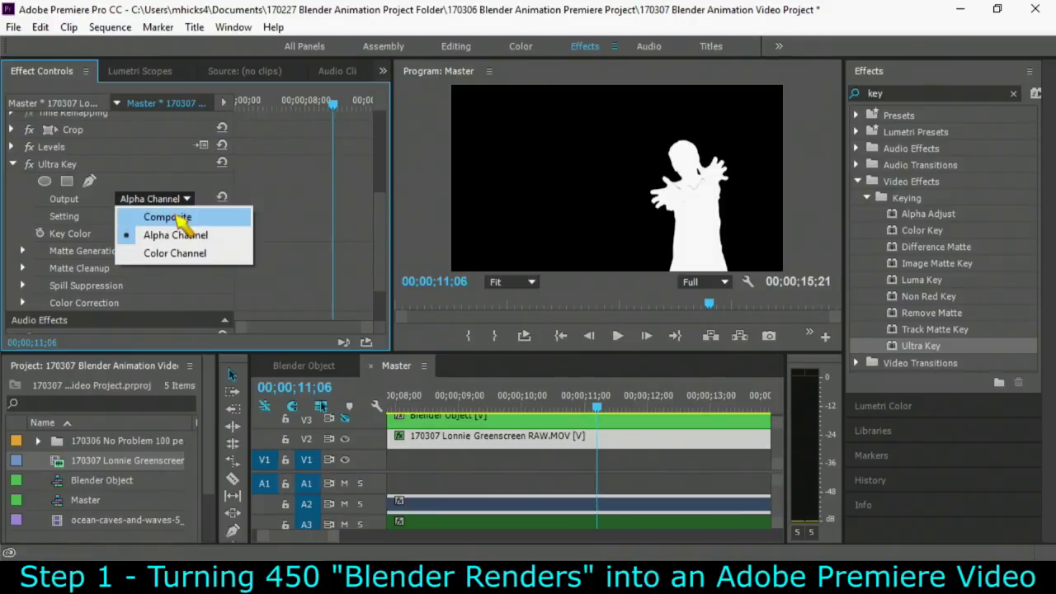
pyautogui.click(180, 217)
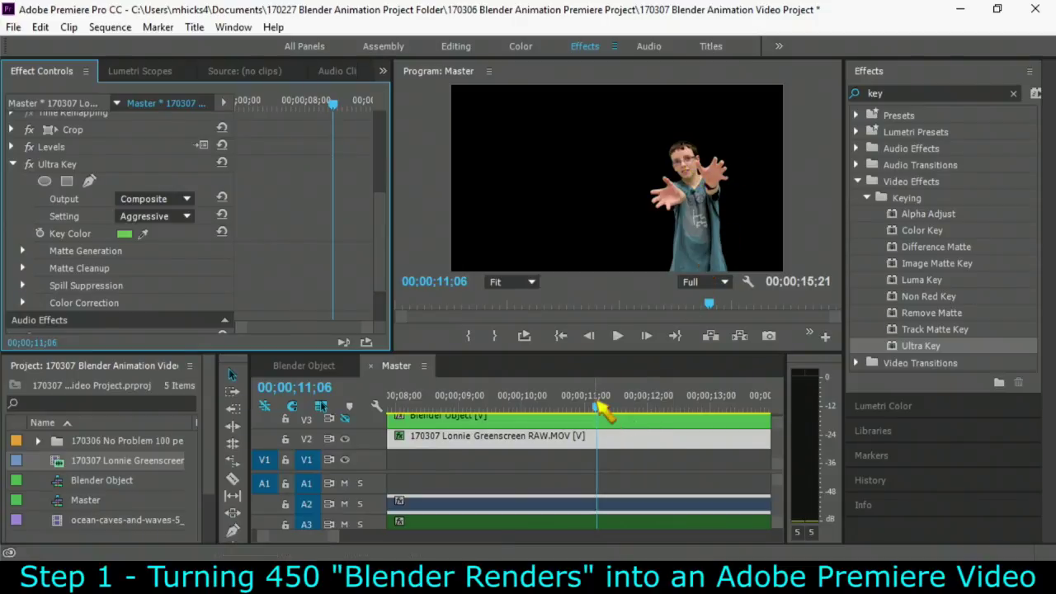
pyautogui.moveTo(597, 402); pyautogui.dragTo(347, 454)
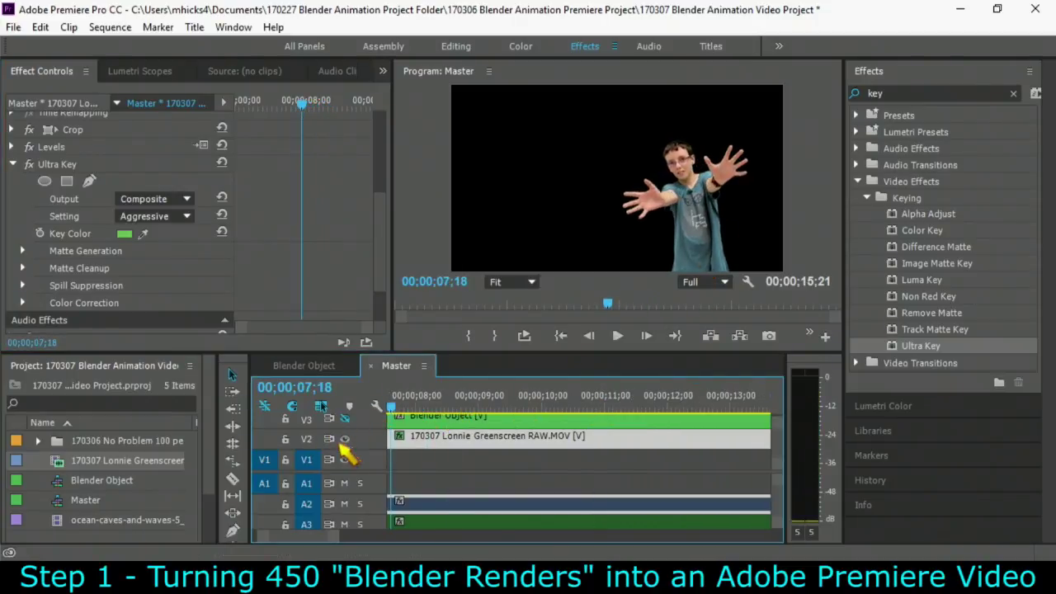
# Step: Drag the ocean-caves-and-waves clip from the Project panel onto V1 under the greenscreen clip
pyautogui.click(345, 419)
pyautogui.click(345, 419)
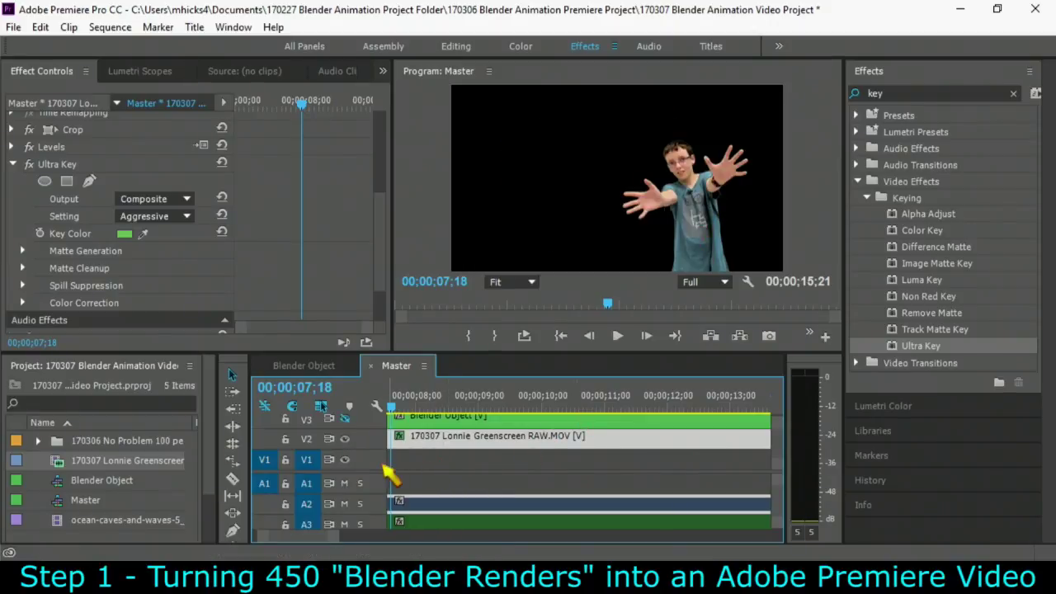
pyautogui.click(124, 527)
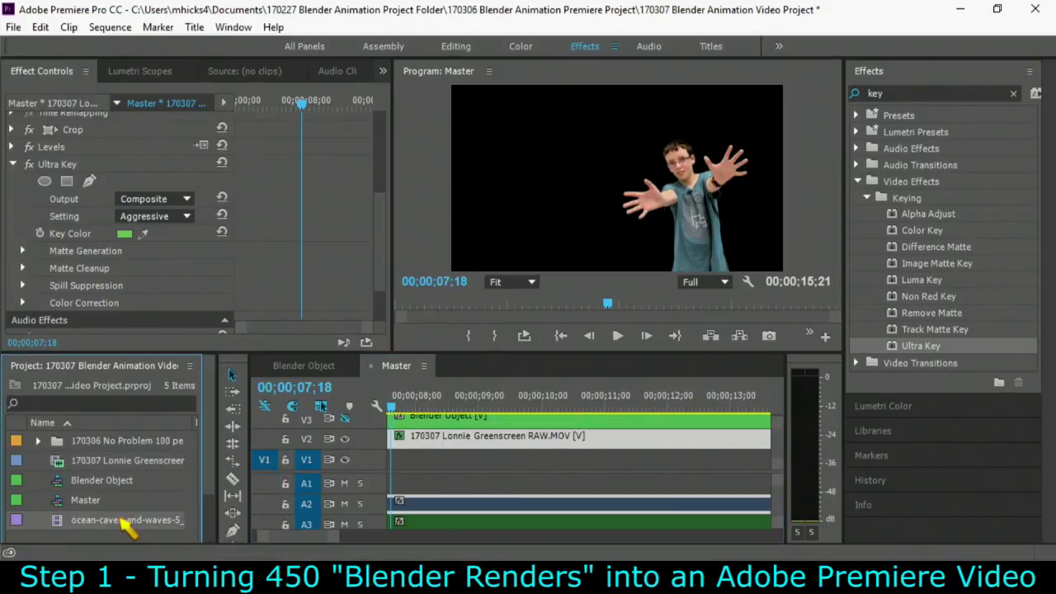
pyautogui.moveTo(171, 502); pyautogui.dragTo(359, 495)
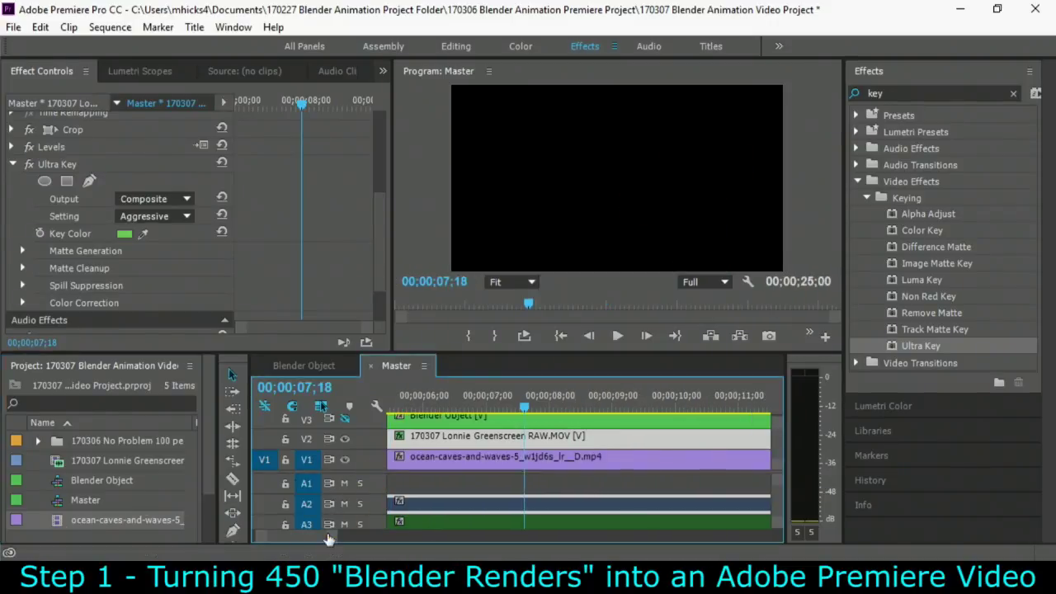
# Step: Move the ocean clip to the sequence start and play back the keyed composite
pyautogui.click(523, 405)
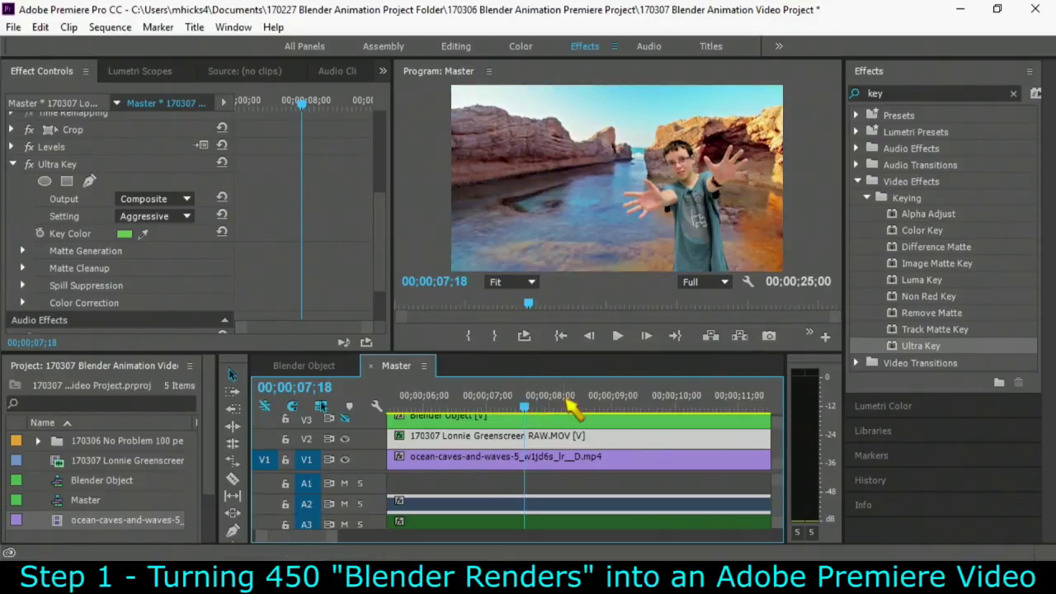
pyautogui.moveTo(544, 407); pyautogui.dragTo(371, 405)
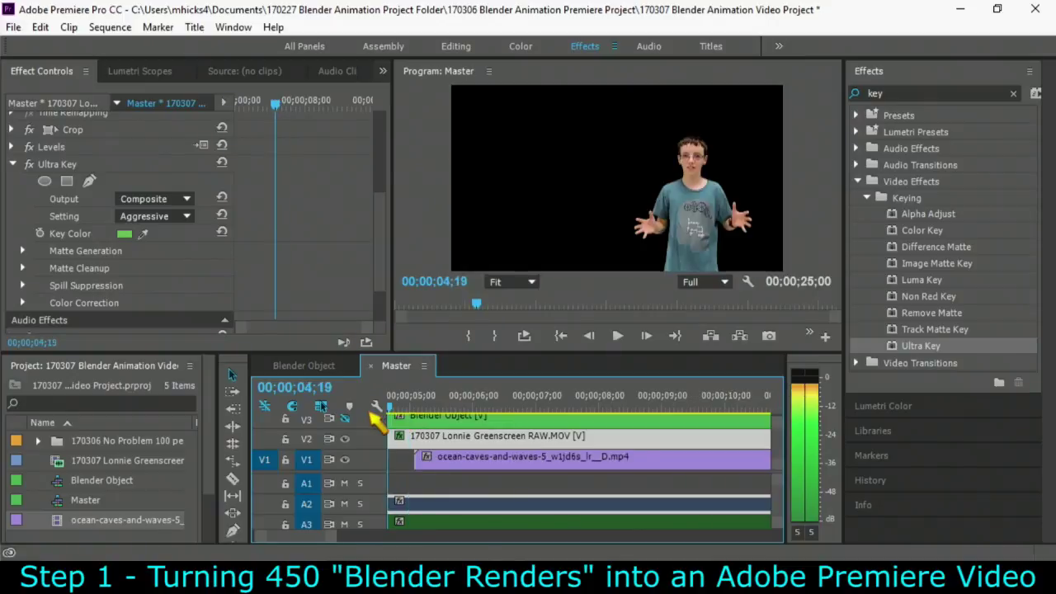
pyautogui.moveTo(528, 458); pyautogui.dragTo(480, 457)
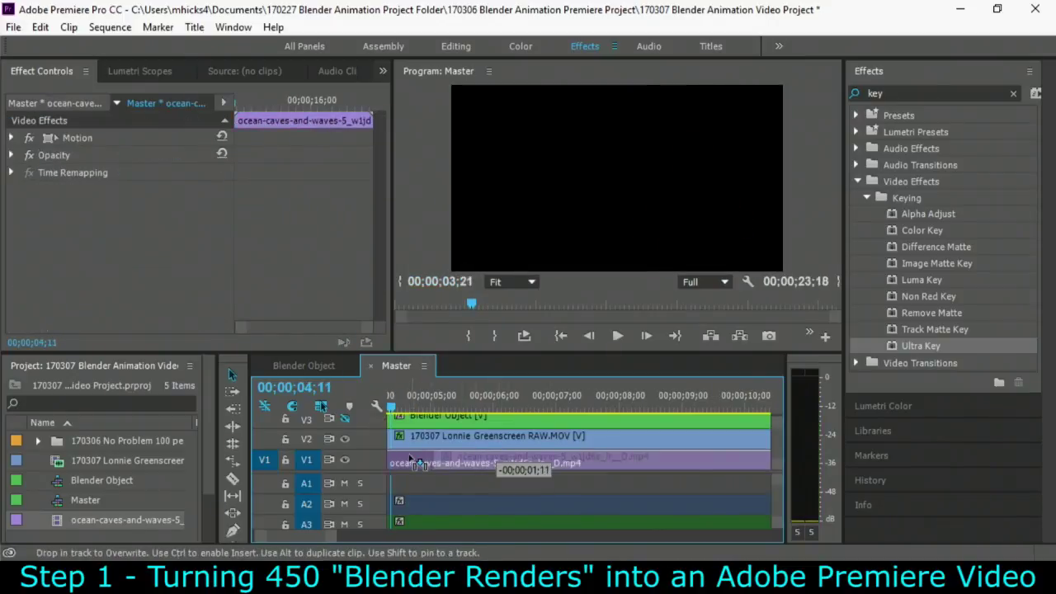
pyautogui.press('space')
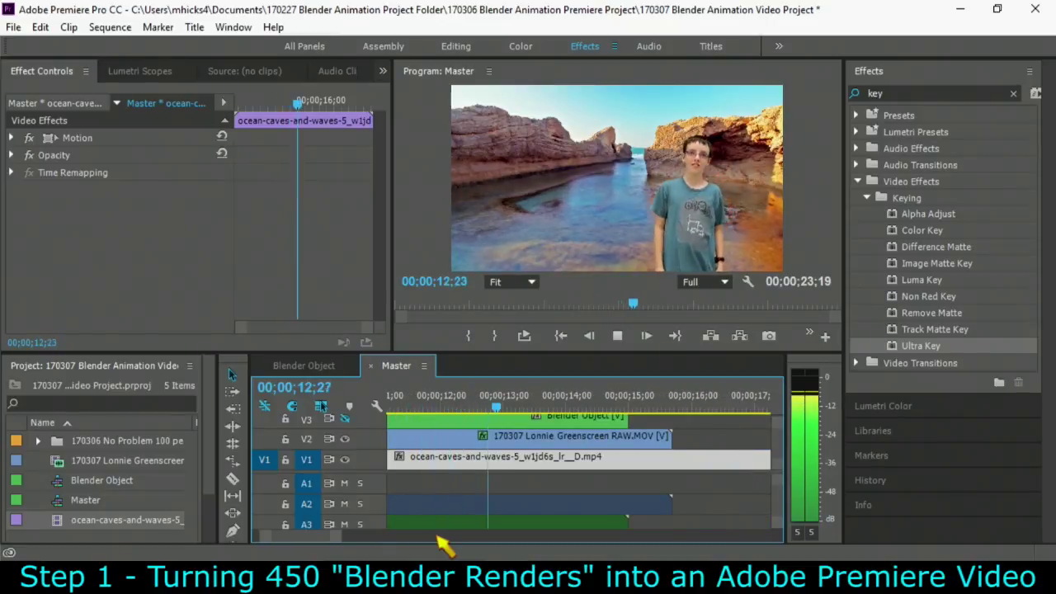
pyautogui.press('space')
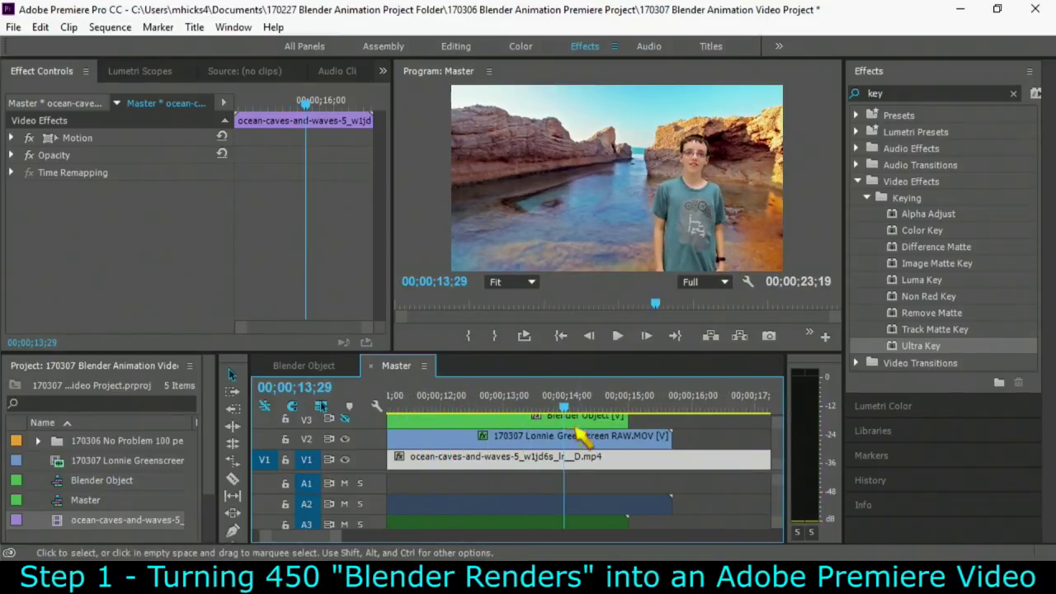
pyautogui.click(449, 440)
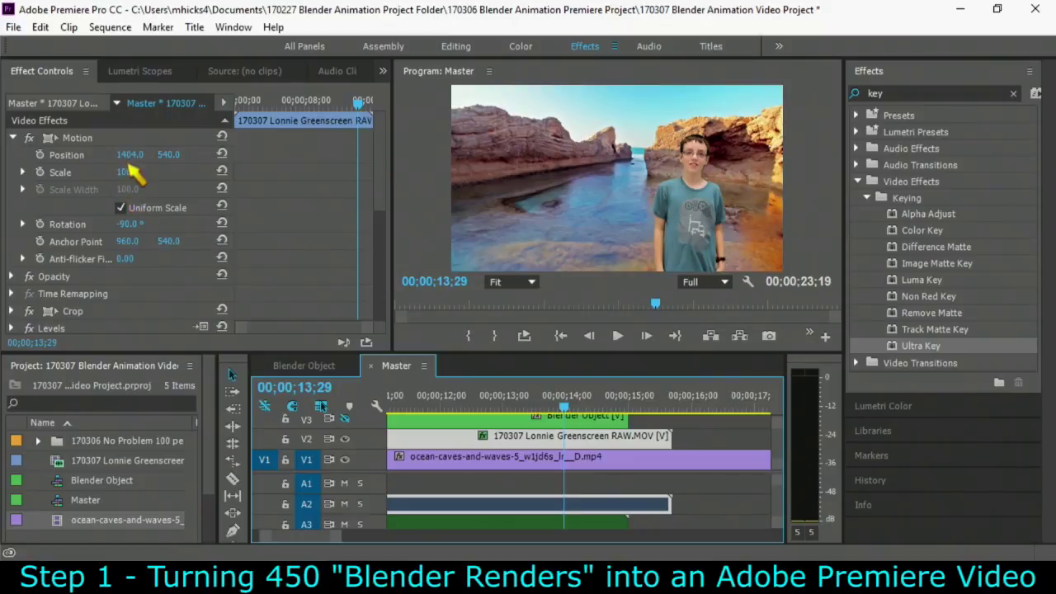
# Step: Move the greenscreen subject right to Position X 1531
pyautogui.moveTo(124, 156); pyautogui.dragTo(747, 195)
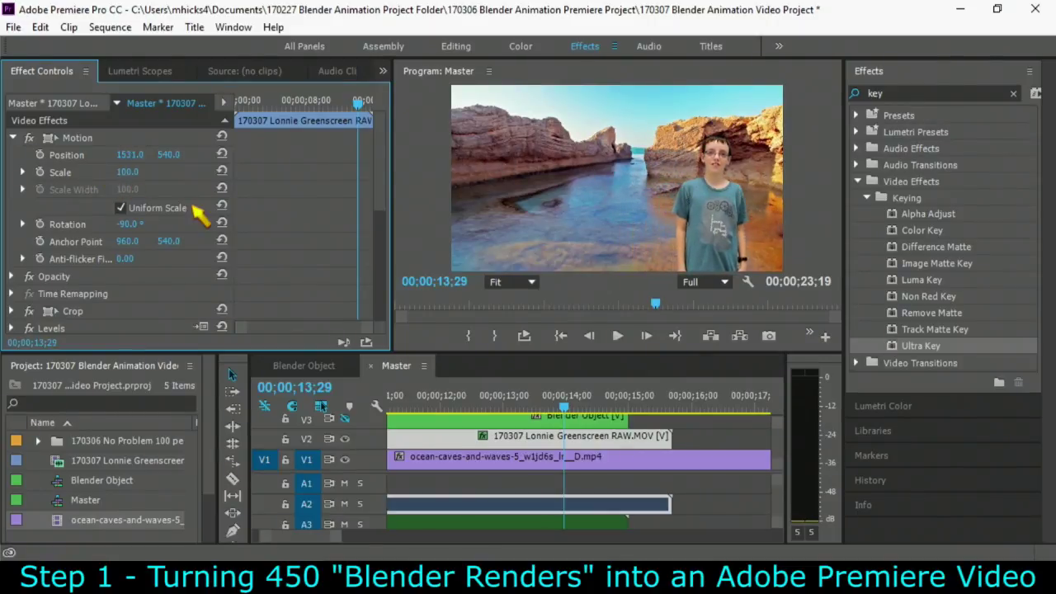
pyautogui.moveTo(564, 406); pyautogui.dragTo(392, 406)
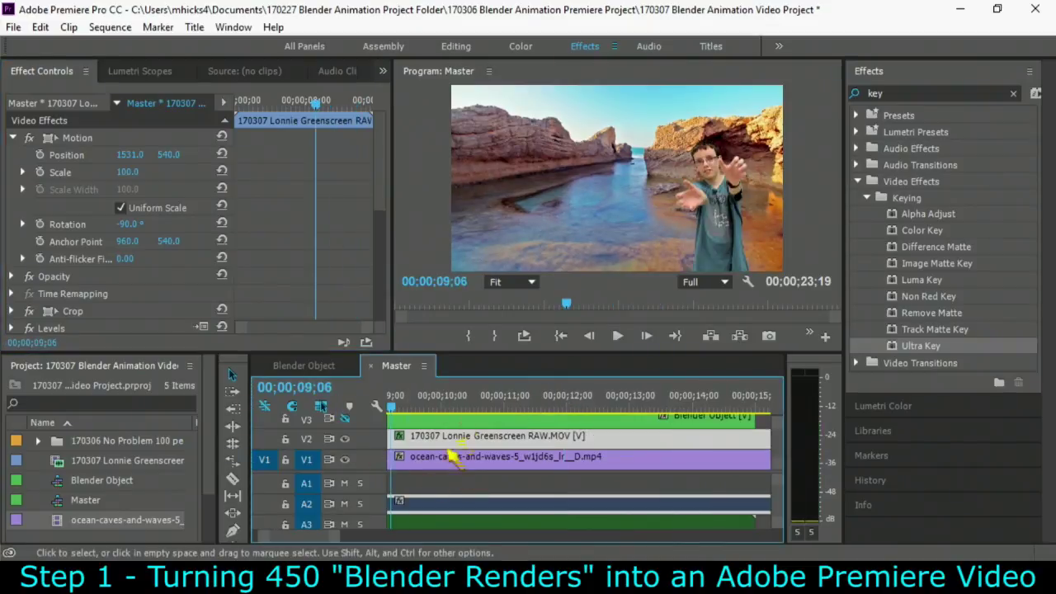
pyautogui.moveTo(466, 408); pyautogui.dragTo(200, 408)
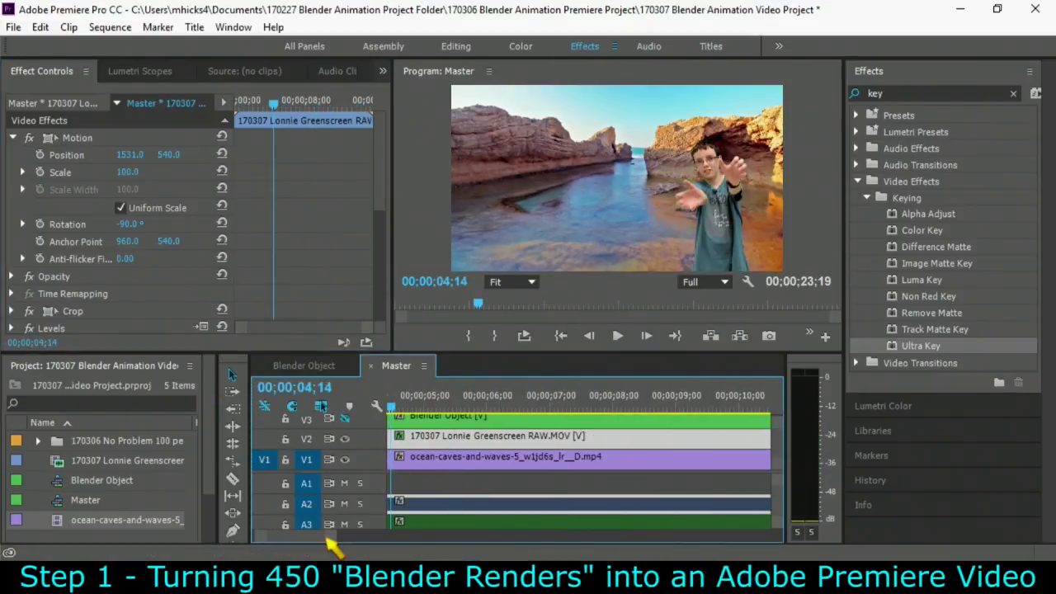
# Step: Zoom the timeline out, show the Blender Object track again, and scrub to preview the overlay
pyautogui.scroll(4, 326, 537)
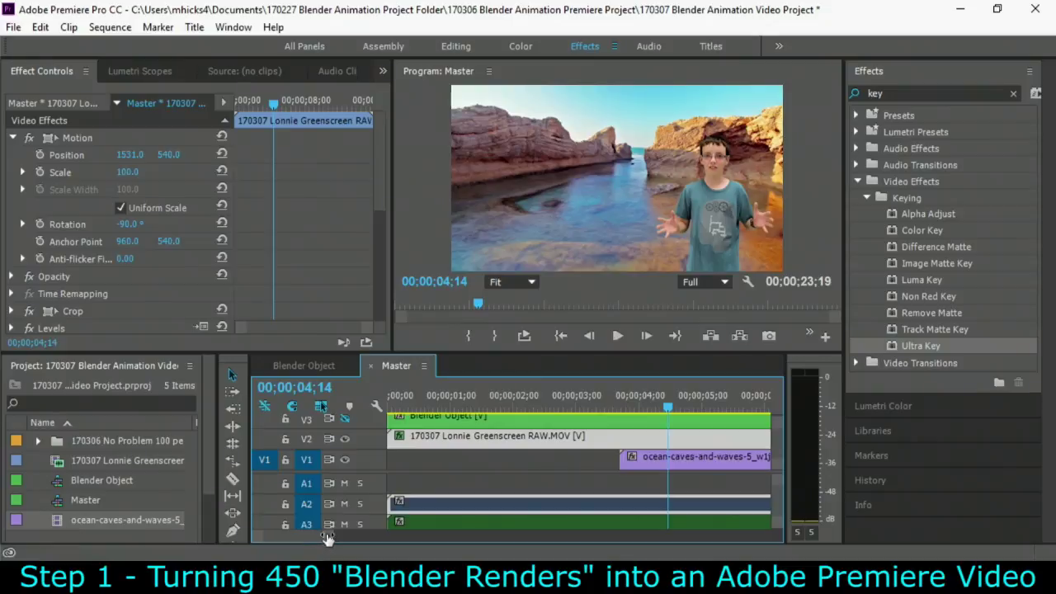
pyautogui.moveTo(327, 537); pyautogui.dragTo(458, 537)
pyautogui.moveTo(421, 398)
pyautogui.mouseDown()
pyautogui.moveTo(386, 412)
pyautogui.moveTo(433, 408)
pyautogui.moveTo(423, 408)
pyautogui.mouseUp()
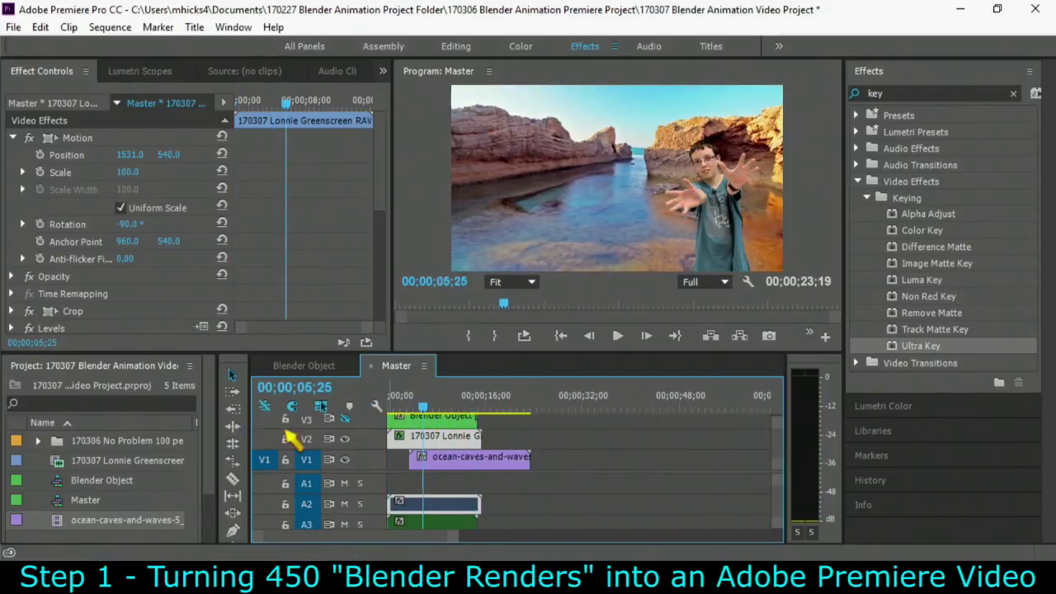
pyautogui.click(344, 418)
pyautogui.click(419, 406)
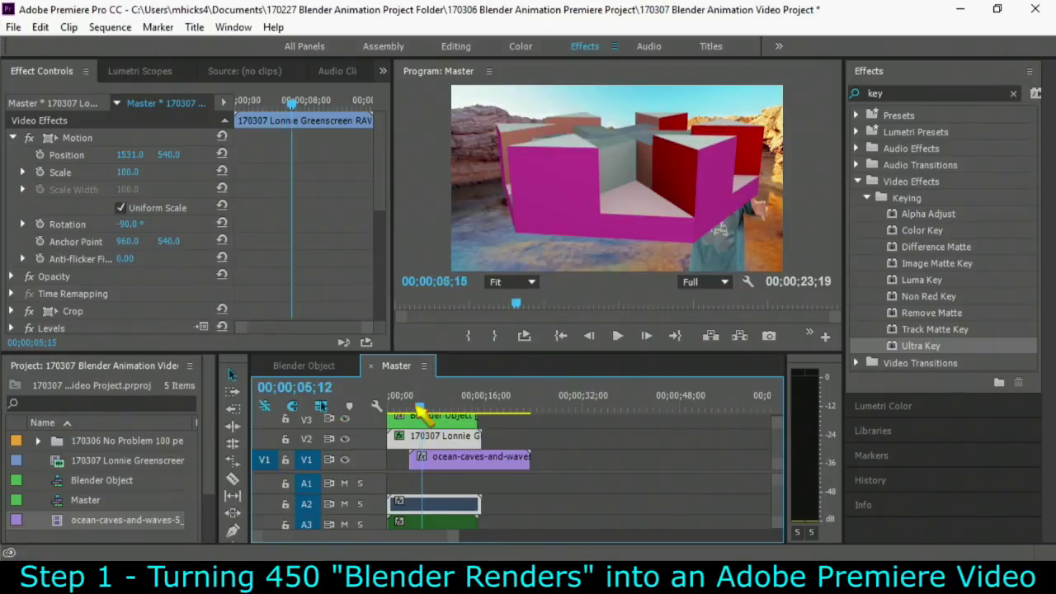
pyautogui.moveTo(419, 410); pyautogui.dragTo(450, 421)
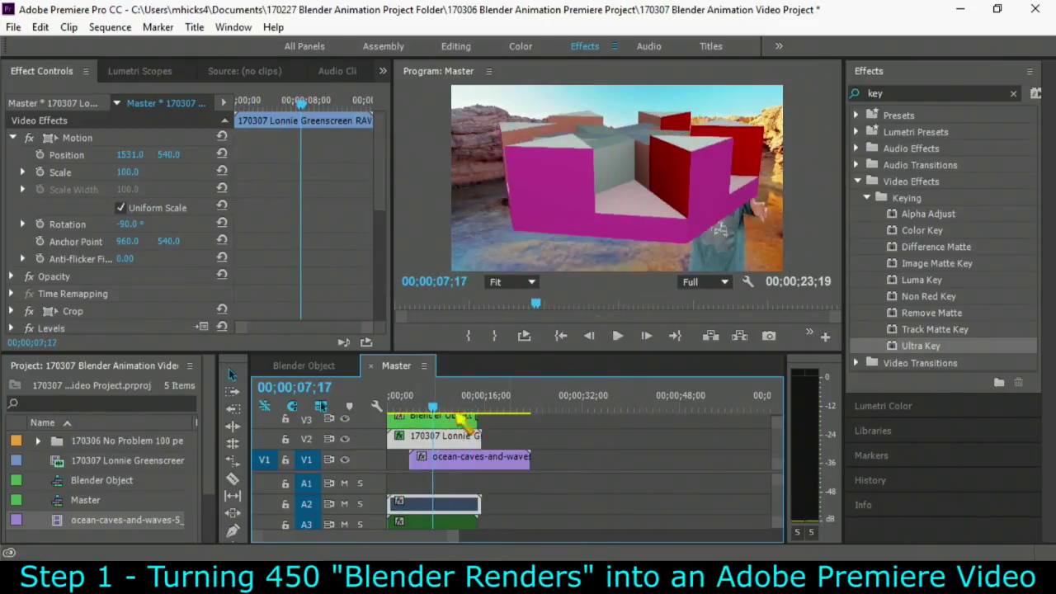